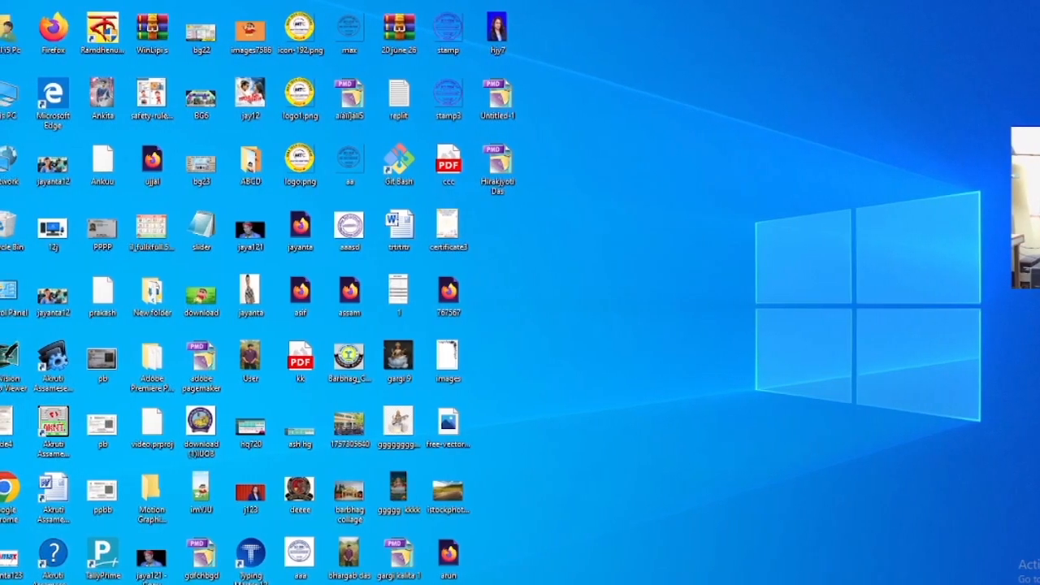
- Launch Adobe PageMaker 7.0
key("super")
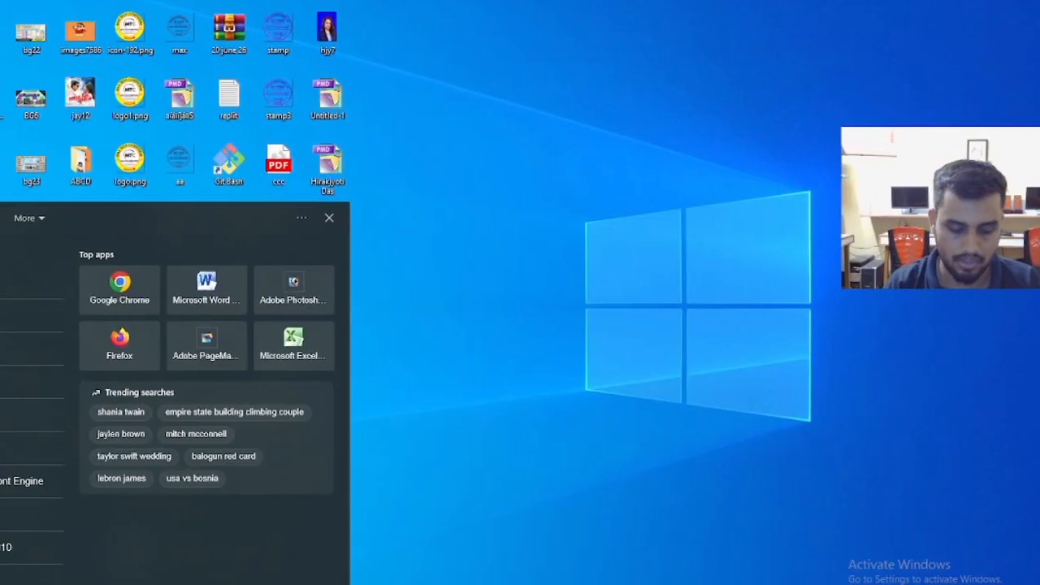
type("page")
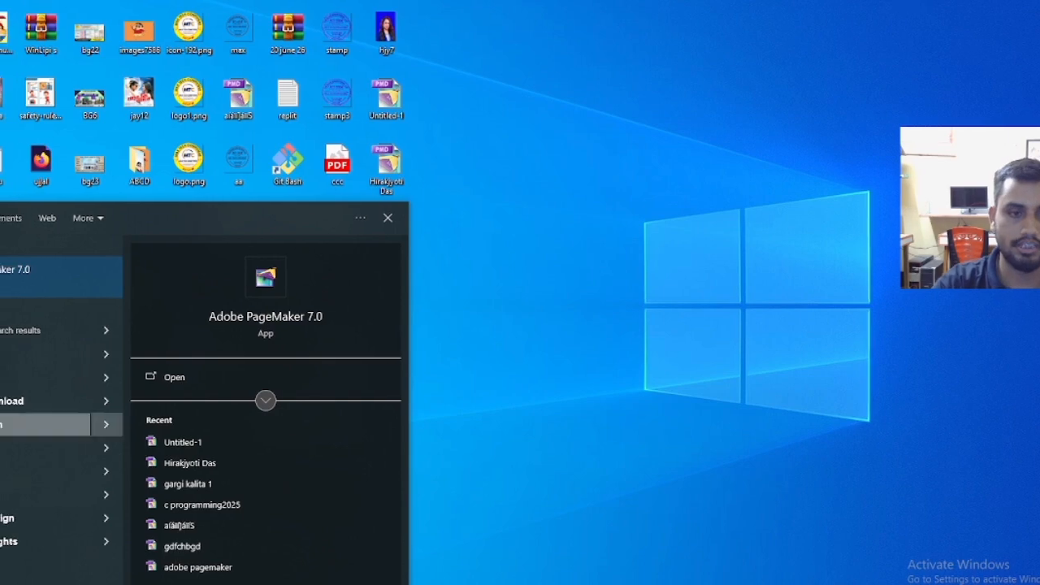
left_click(19, 273)
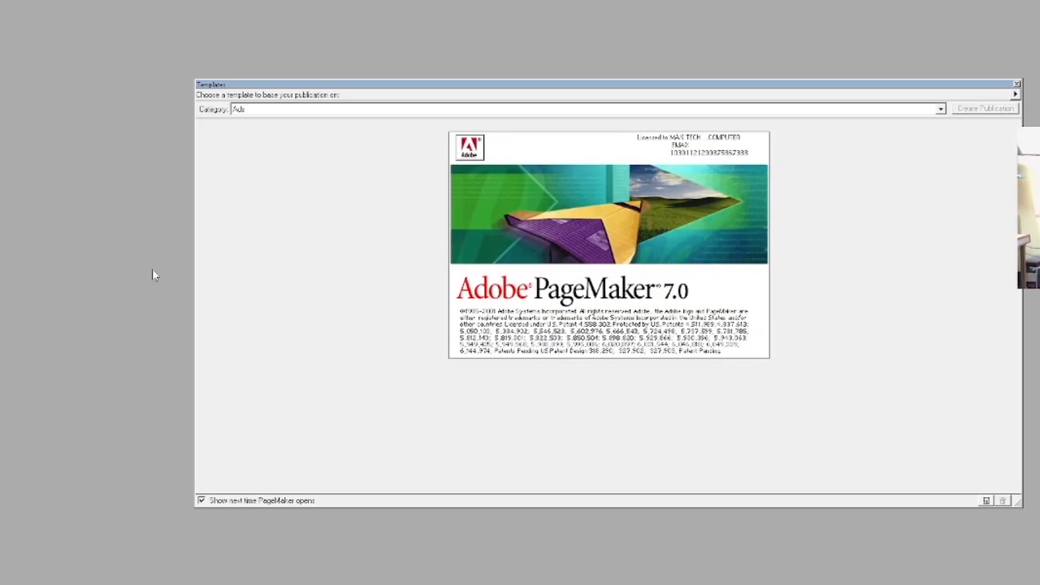
- Create a new one-page A4 publication in tall orientation with double-sided pages turned off
left_click(8, 17)
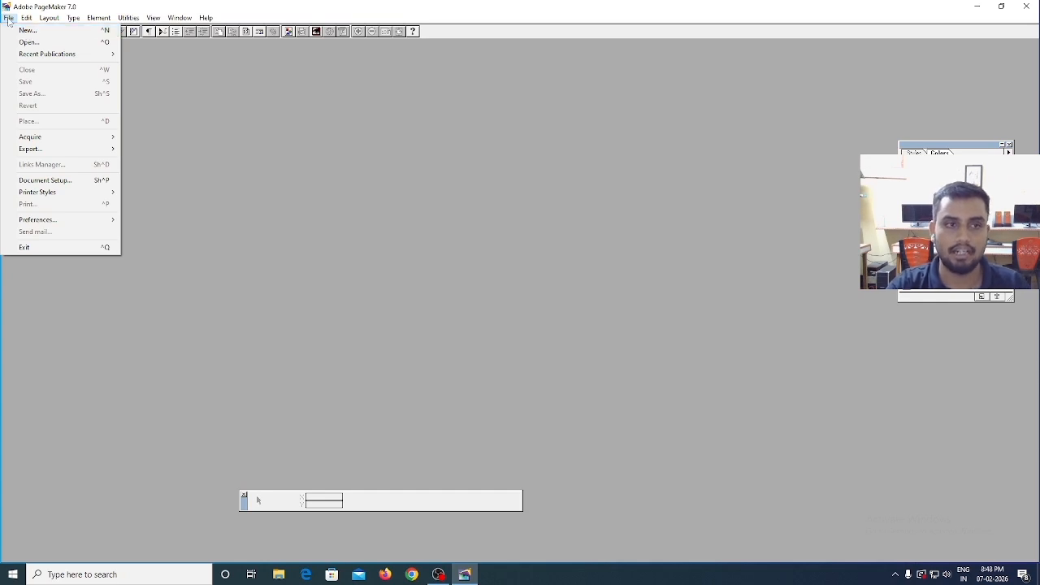
left_click(28, 30)
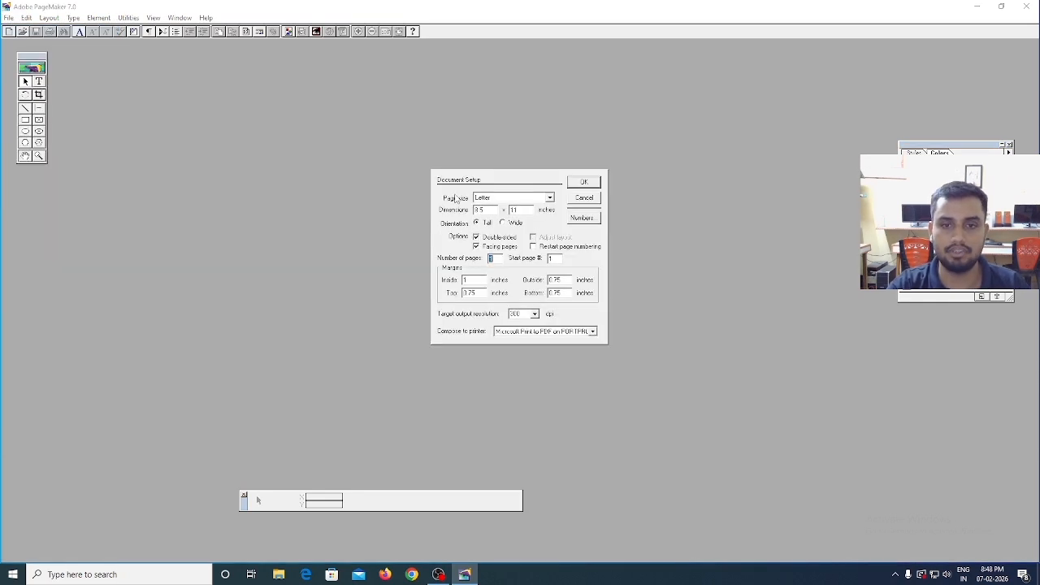
left_click(503, 198)
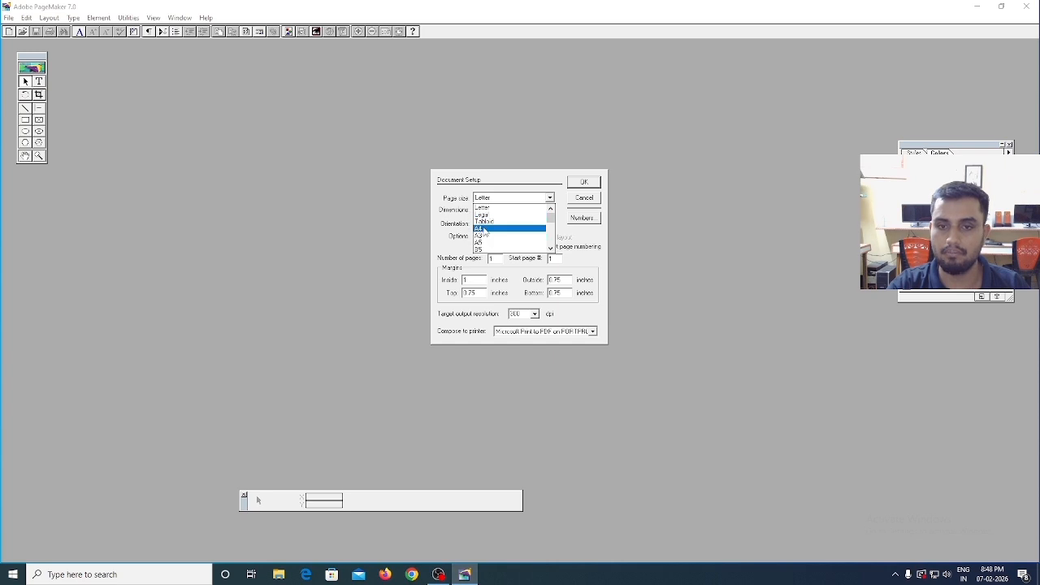
left_click(485, 229)
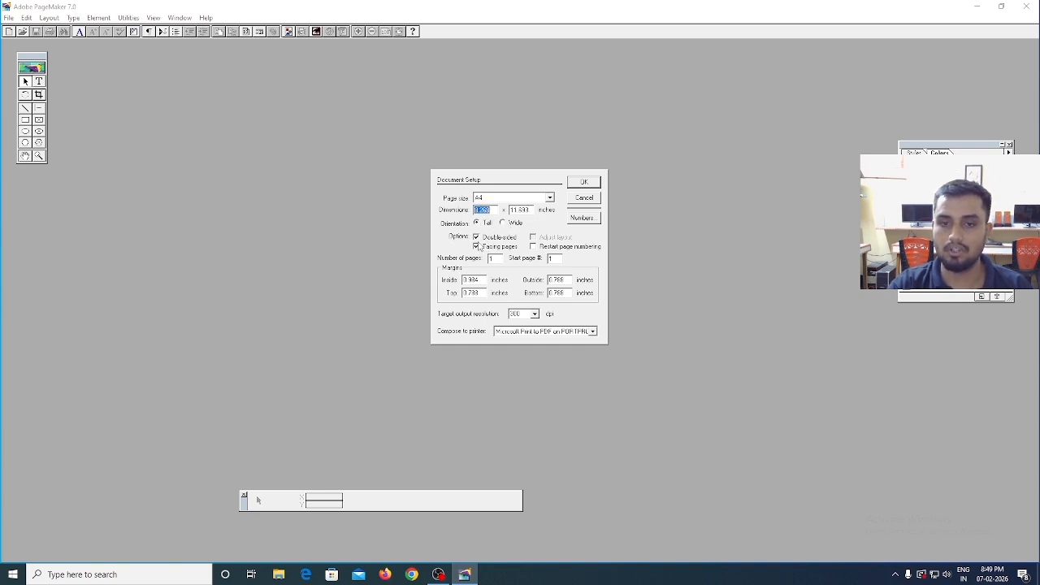
left_click(477, 238)
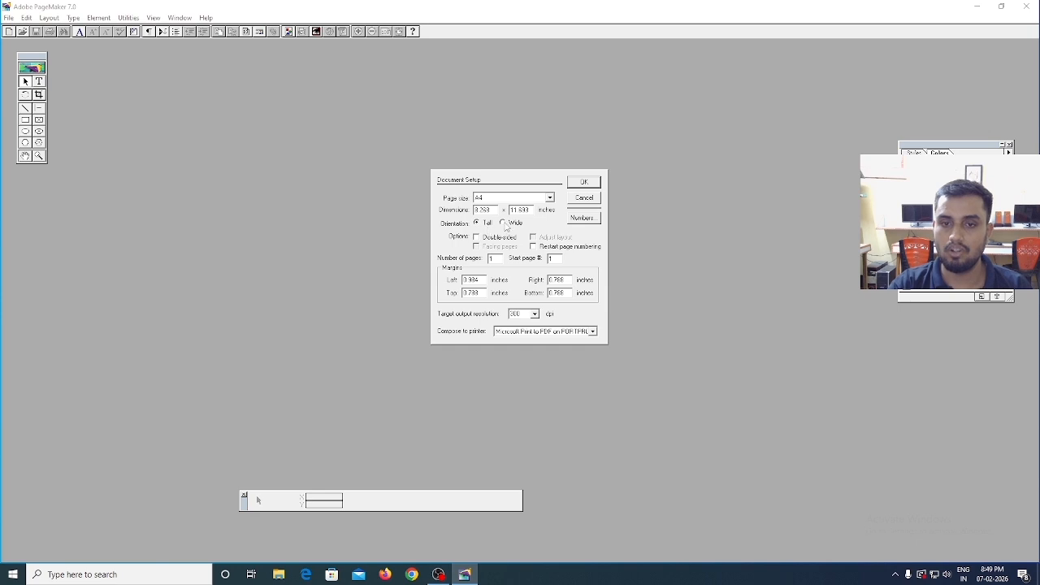
left_click(585, 184)
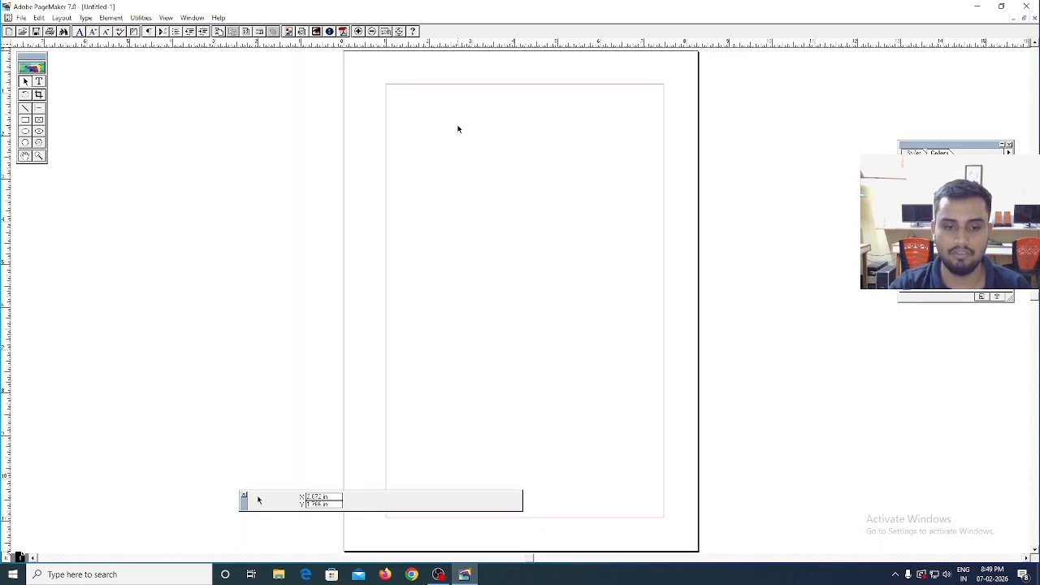
- Start a text line at the page's upper margin and centre-align its paragraph
key("ctrl+plus")
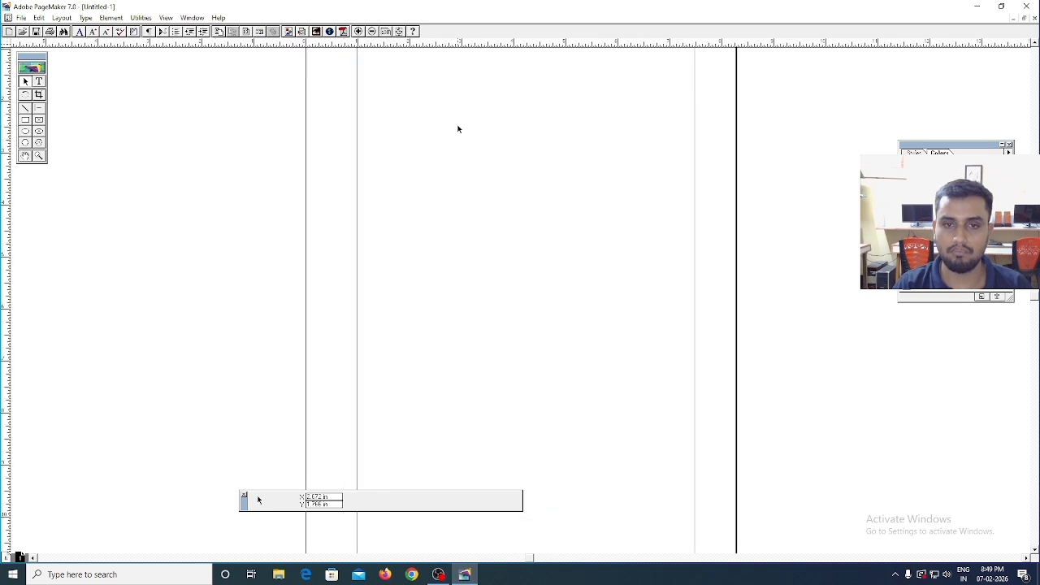
key("ctrl+plus")
key("ctrl+minus")
key("ctrl+minus")
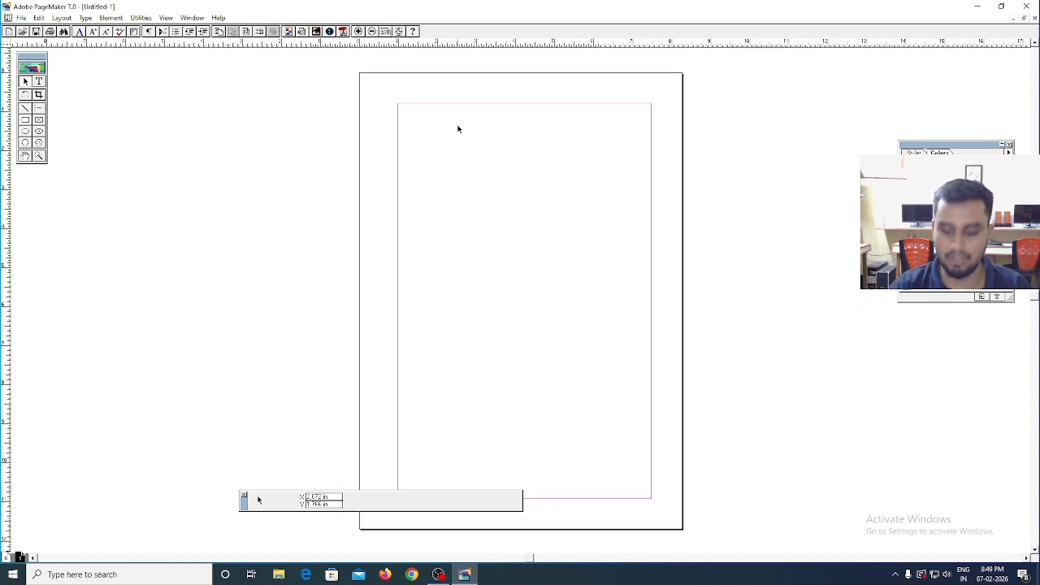
key("ctrl+plus")
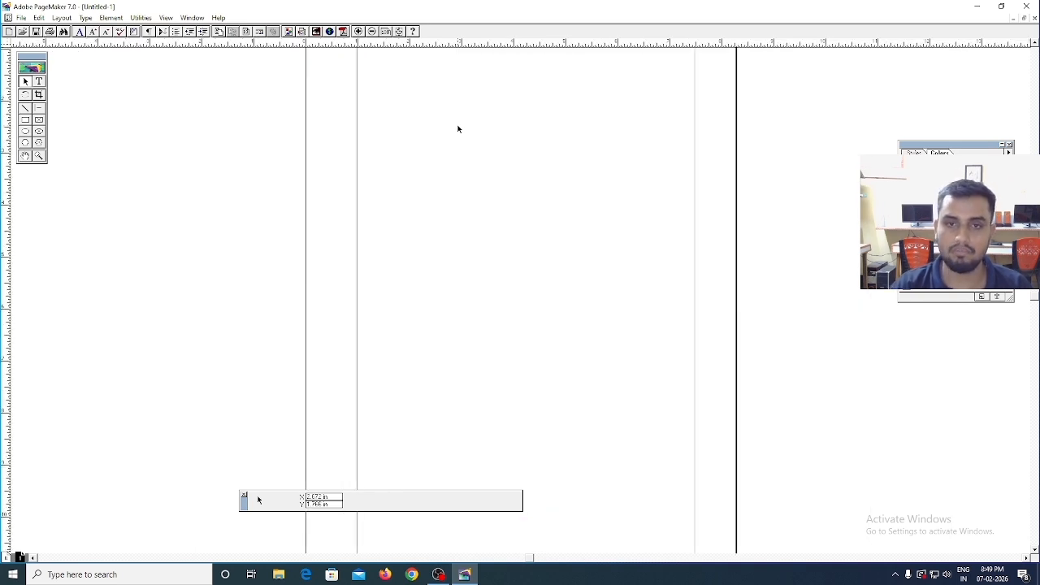
left_click(25, 155)
left_click_drag(504, 114, 477, 162)
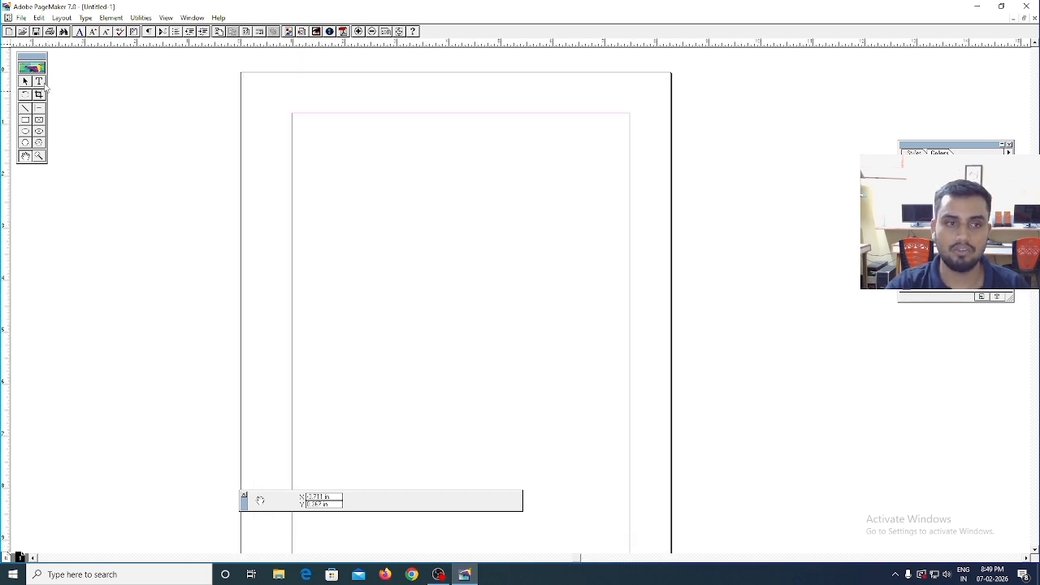
left_click(38, 82)
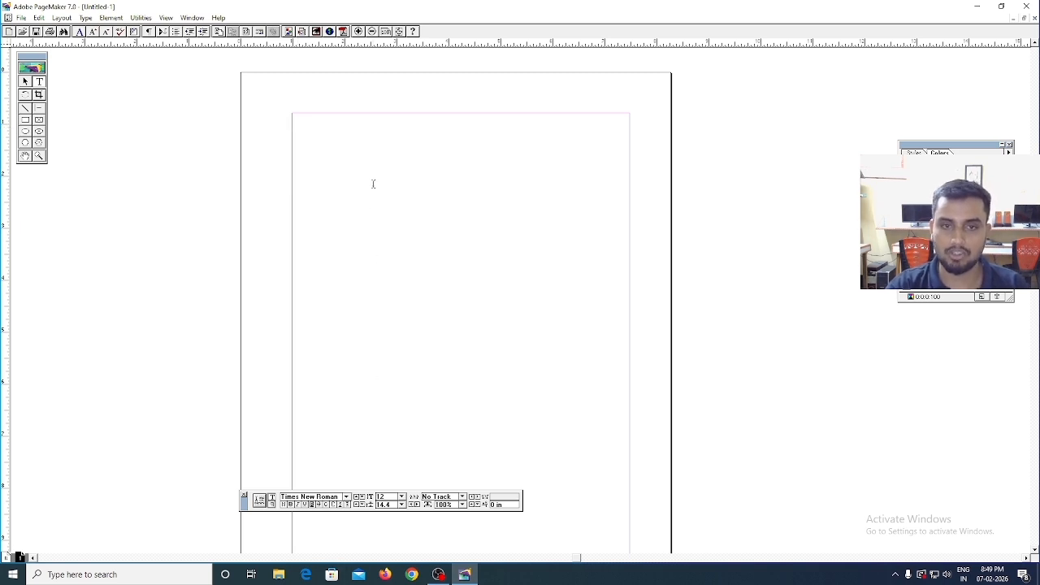
left_click(272, 506)
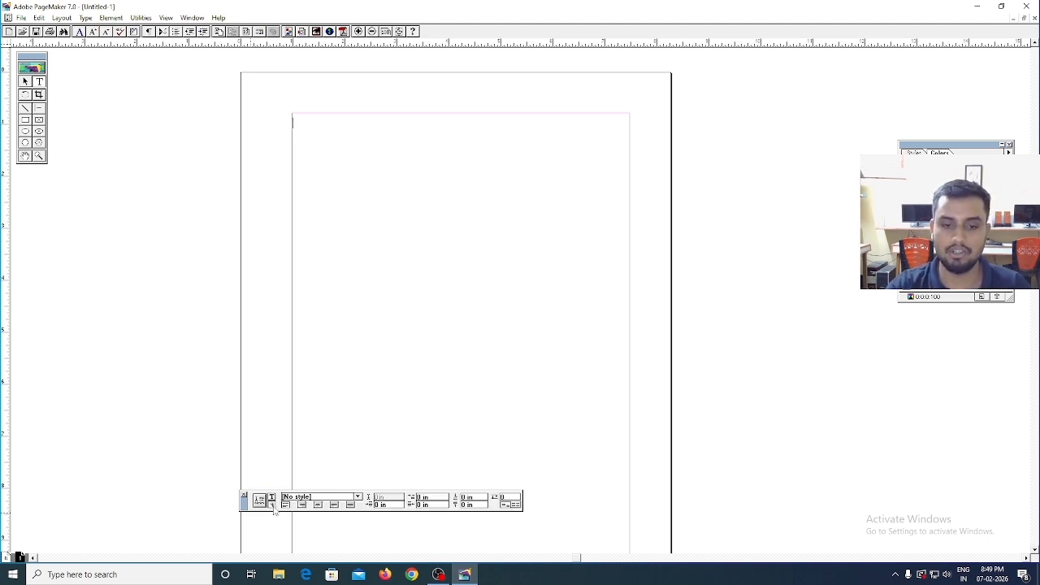
left_click(318, 505)
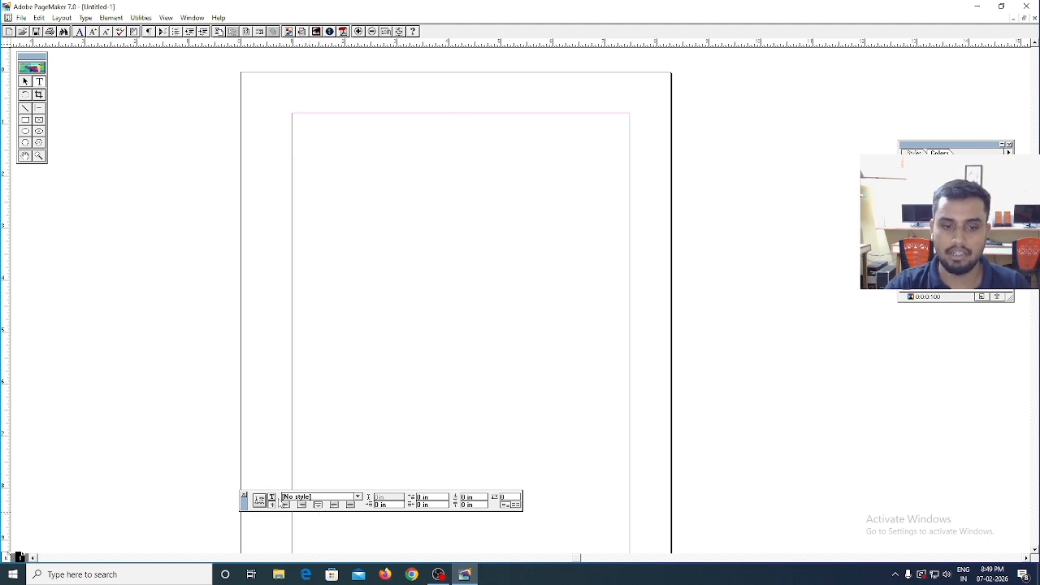
- Enter the underlined heading "Bio-Data" in 18 pt Times New Roman on the centred line
left_click(272, 498)
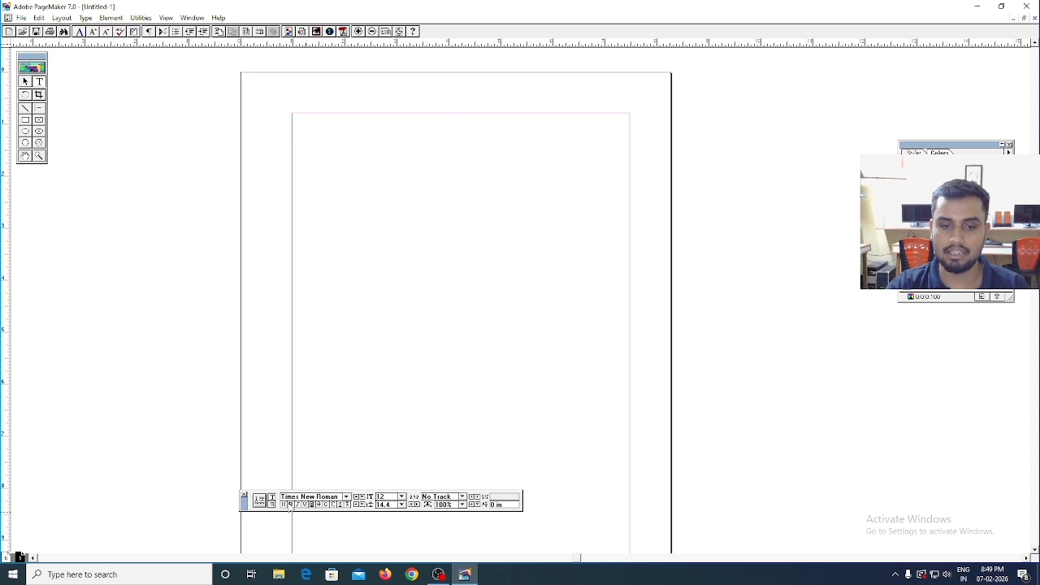
left_click(401, 497)
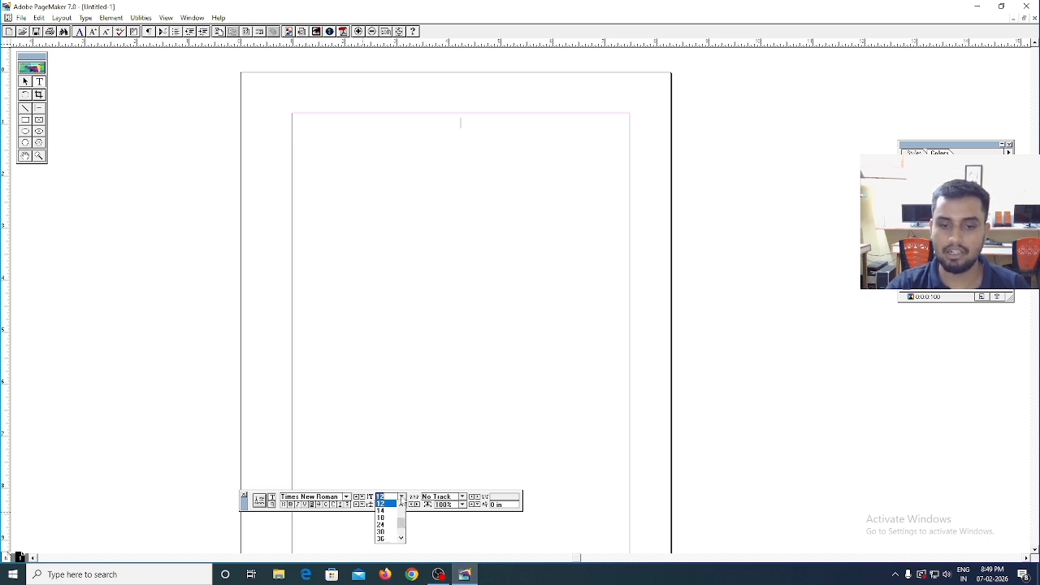
left_click(383, 518)
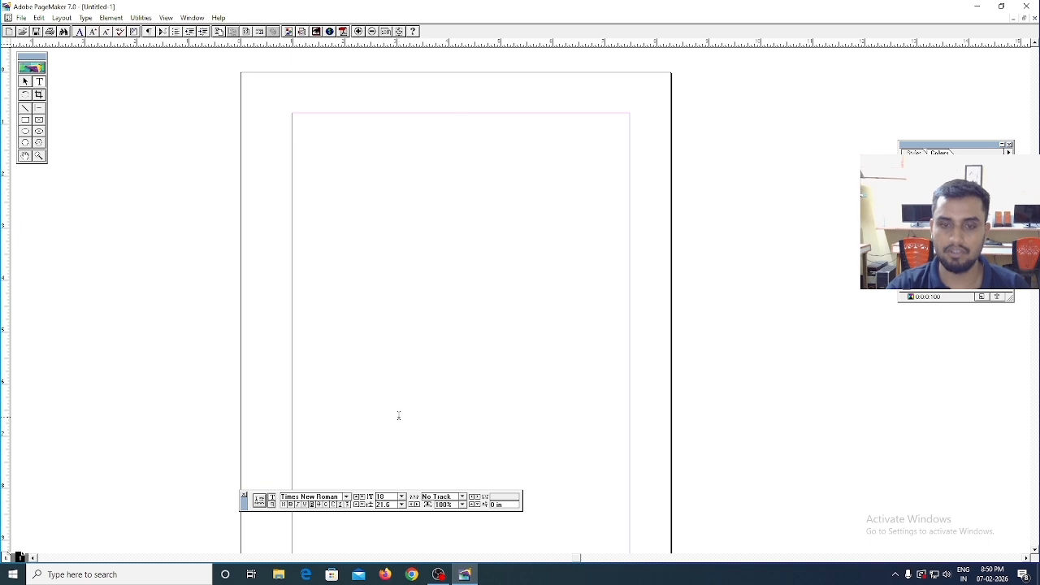
left_click(460, 122)
type("B")
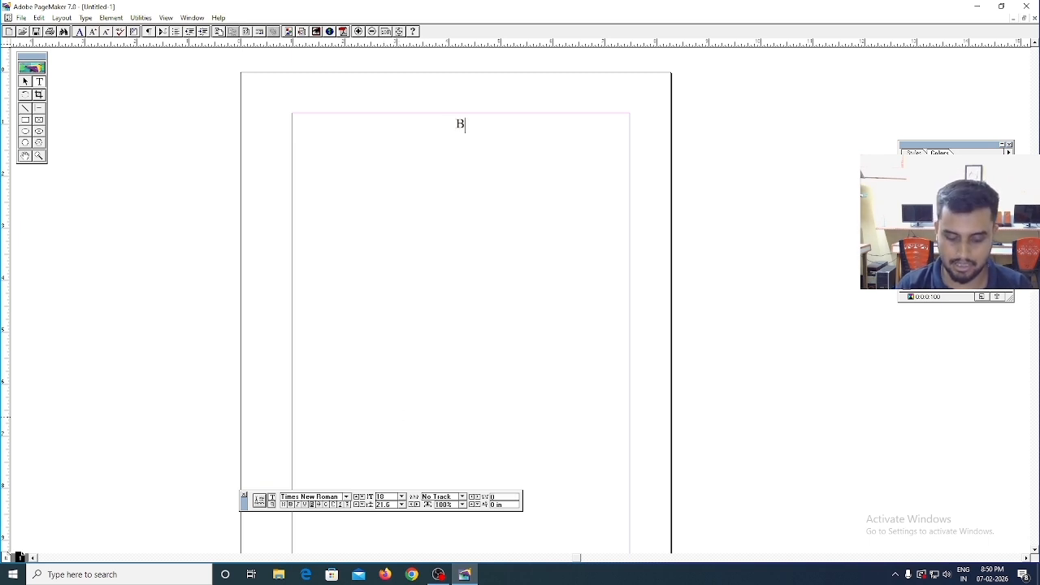
key("BackSpace")
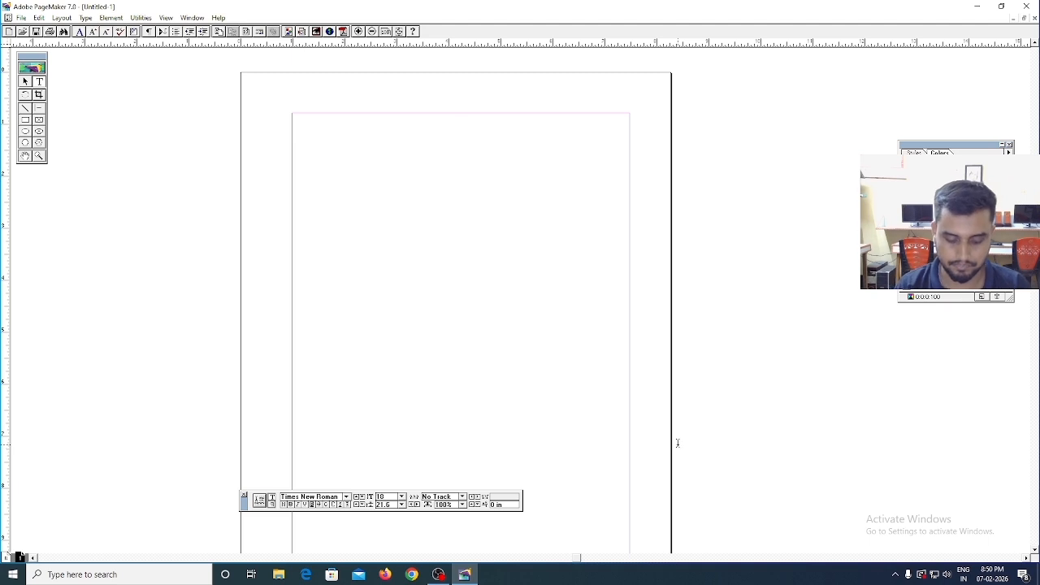
type("Bio")
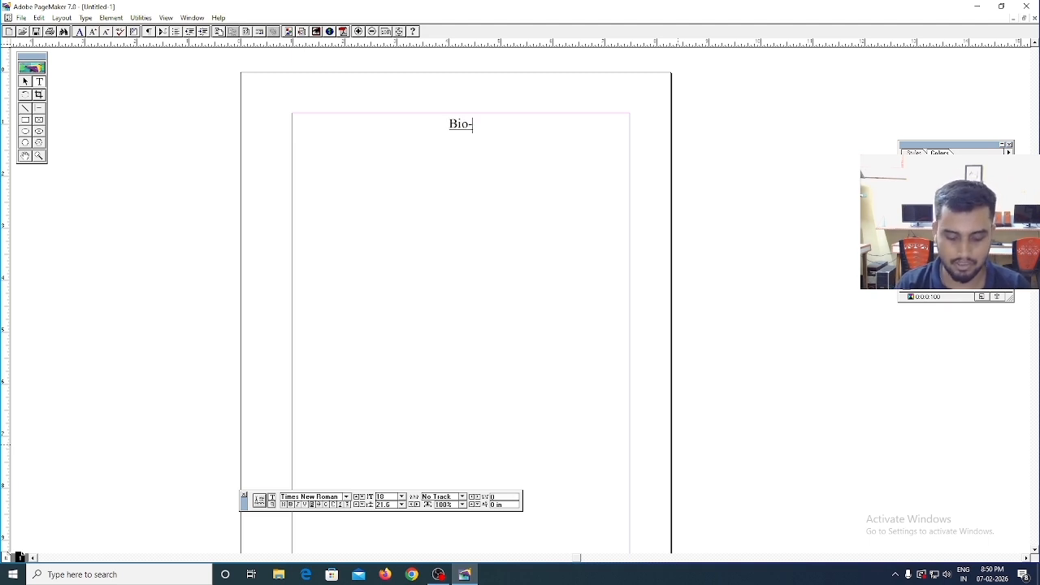
type("-Data")
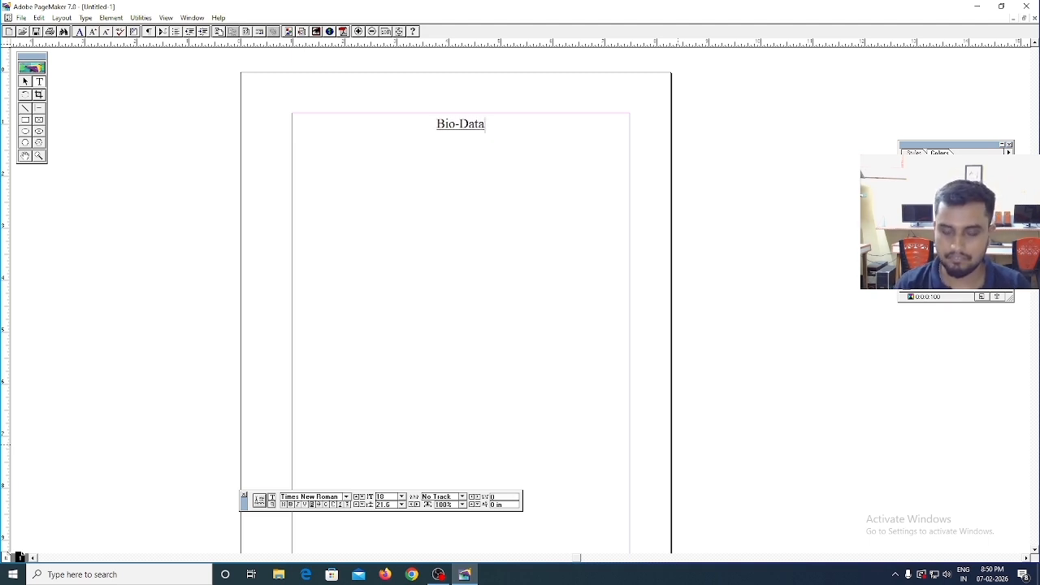
- Add a left-aligned 14 pt line below the heading with the label "Name", a colon and the sample text "gyyyiu yuyuy"
left_click(274, 505)
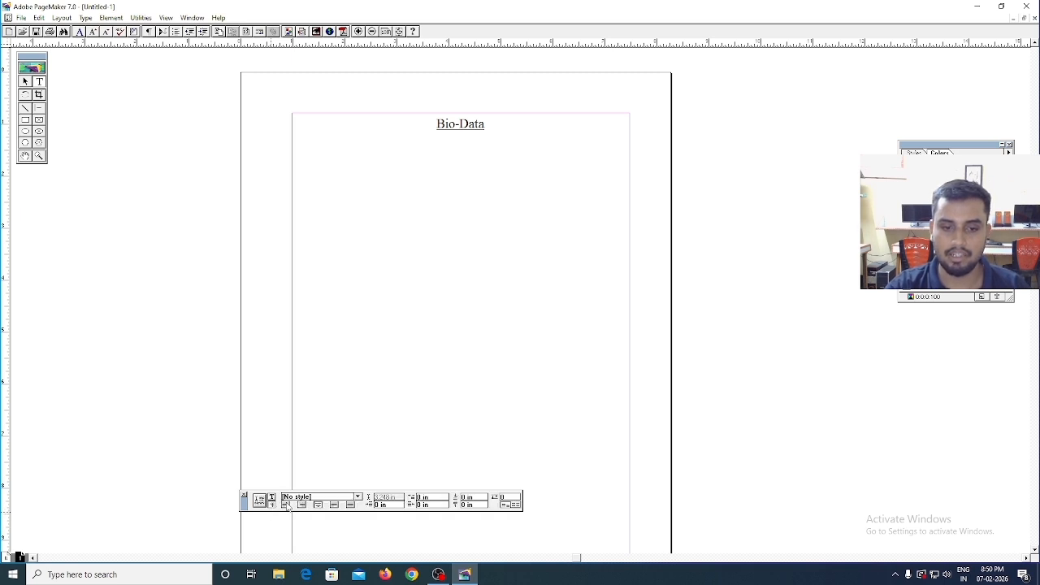
left_click(285, 504)
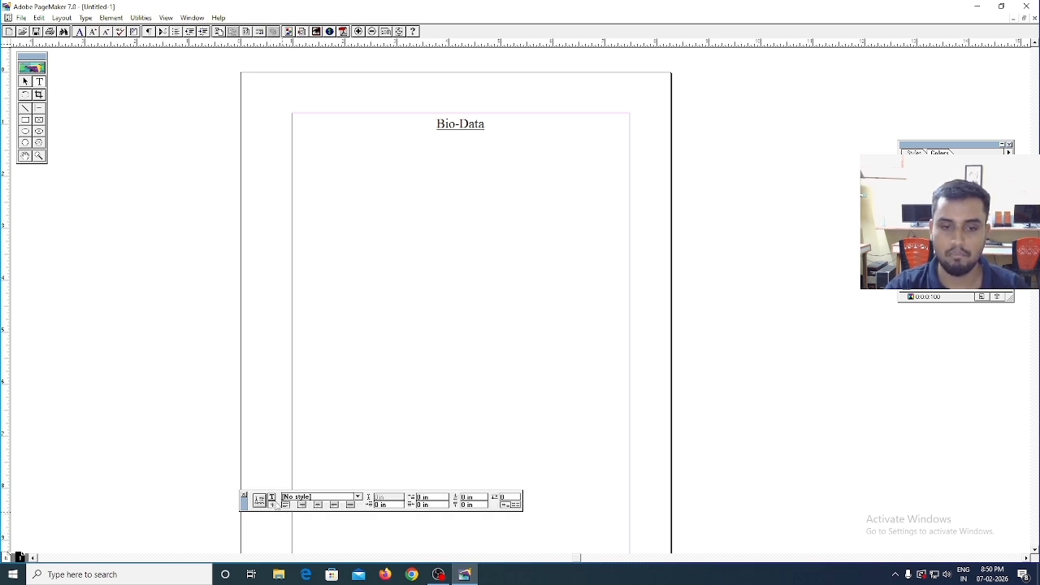
left_click(272, 497)
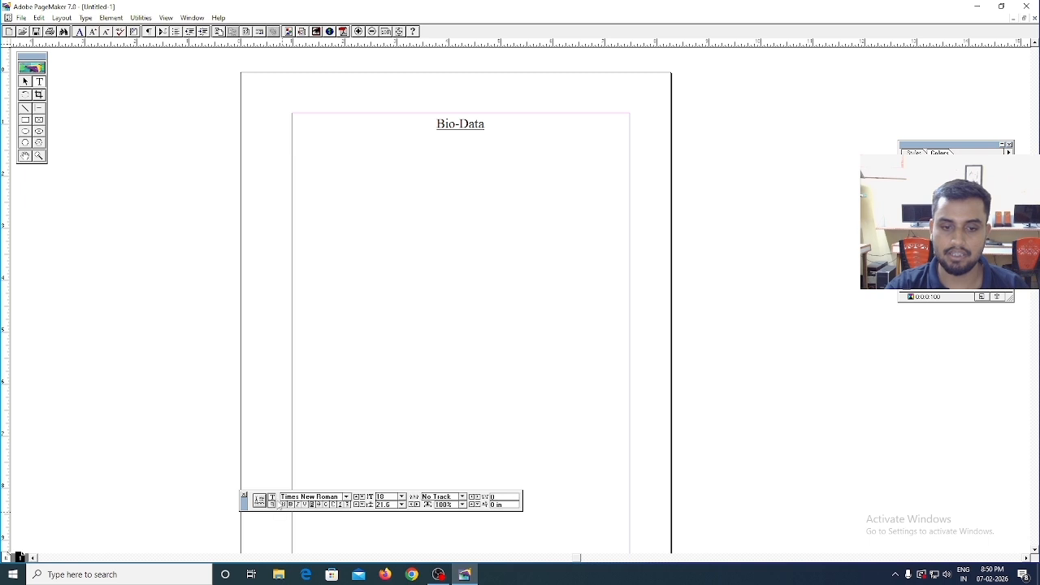
left_click(401, 496)
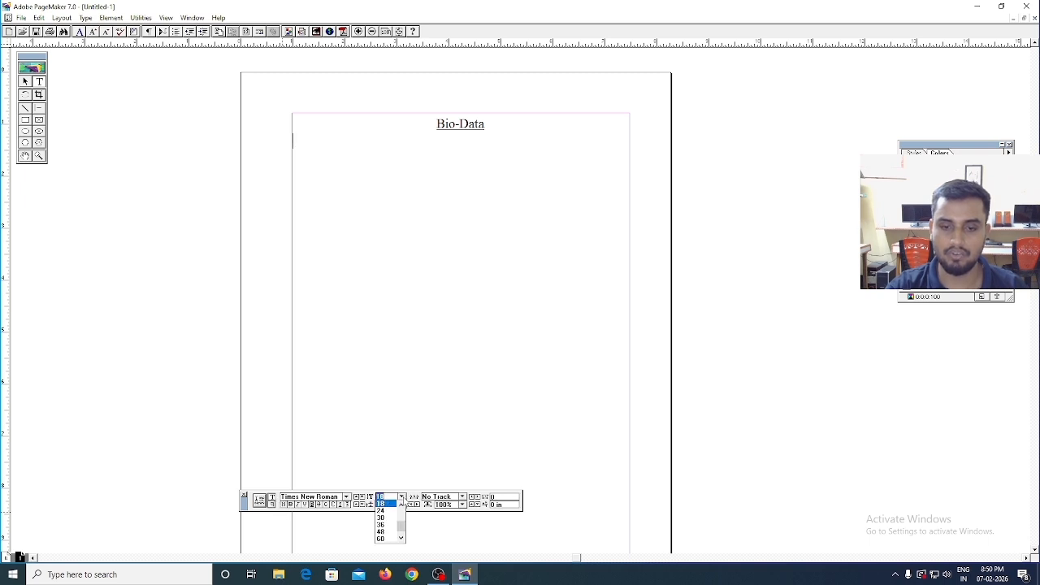
left_click(380, 510)
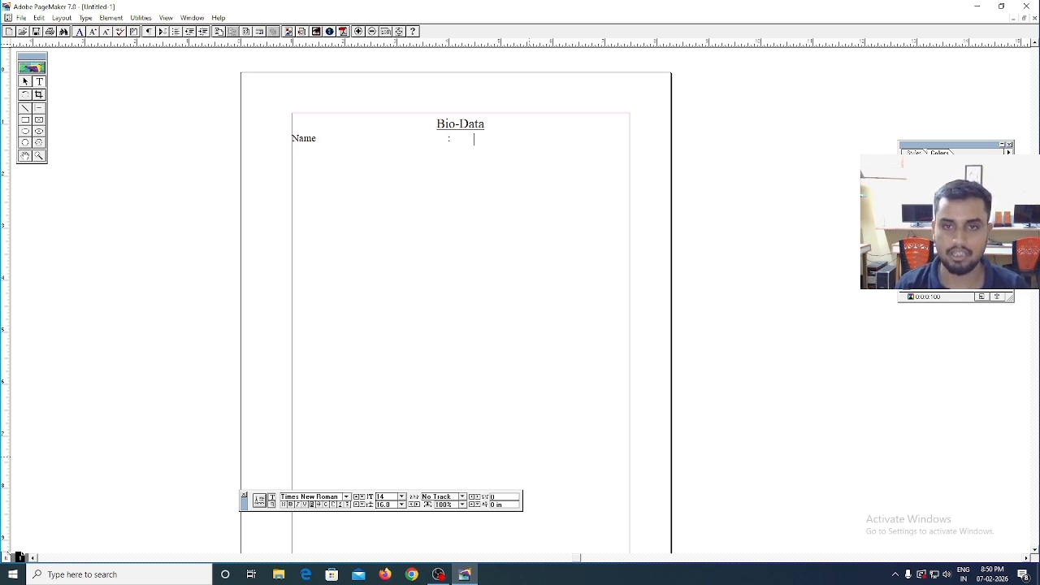
type("yyiu yuyuy")
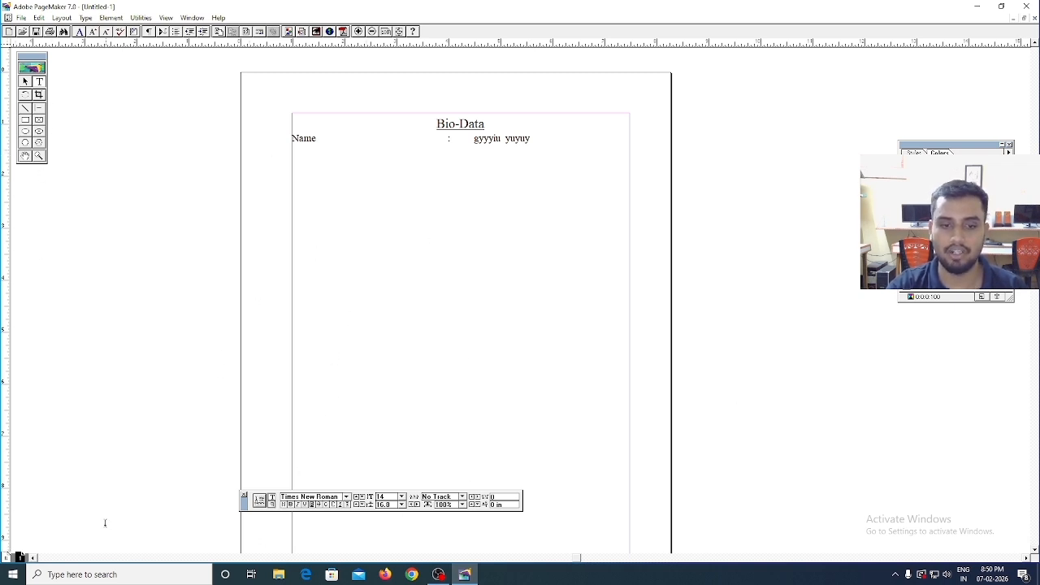
- Hide the Control Palette and the toolbox, and show both again
left_click(244, 495)
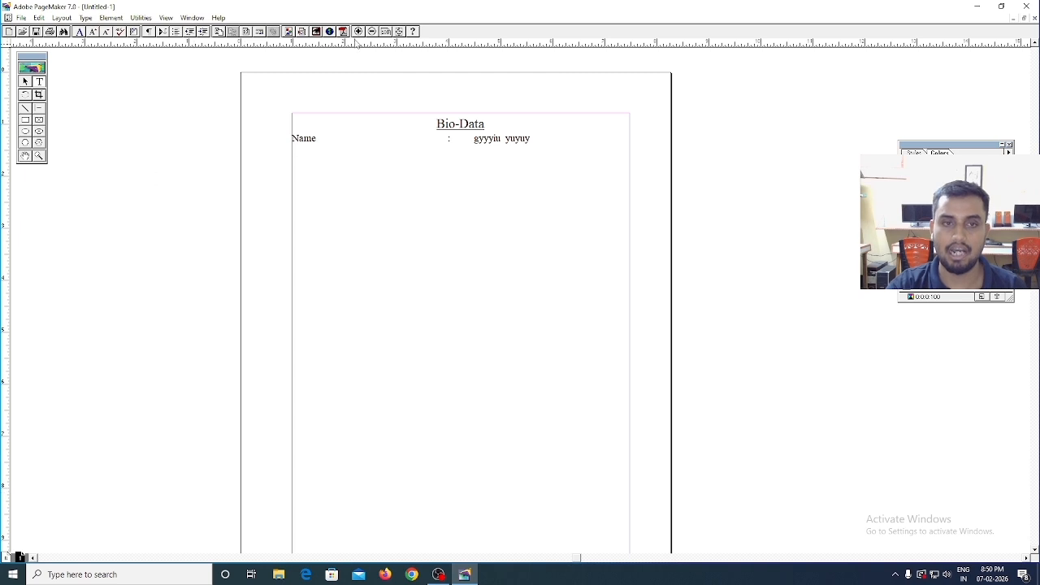
left_click(194, 20)
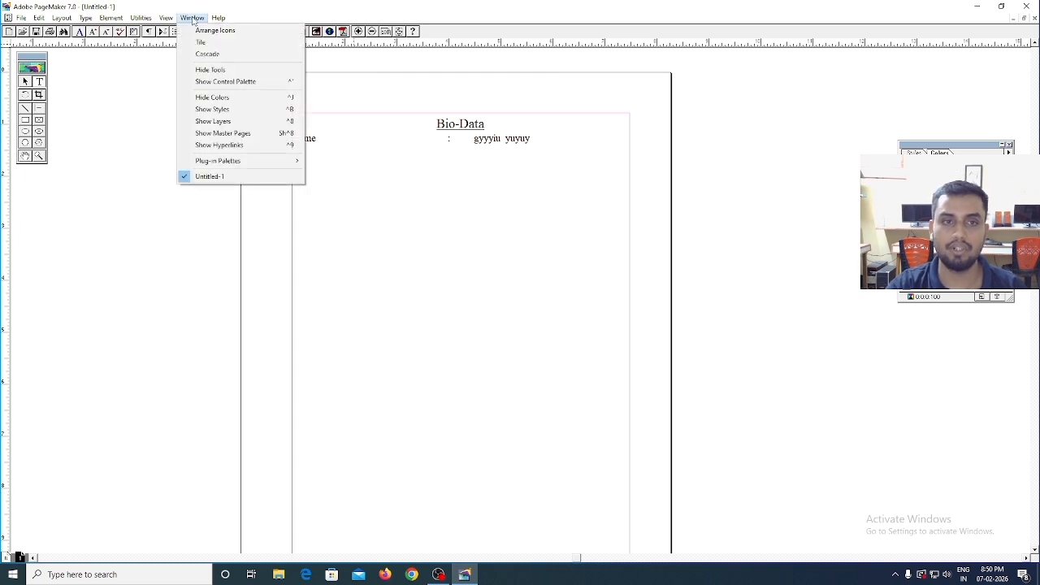
left_click(209, 71)
left_click(192, 17)
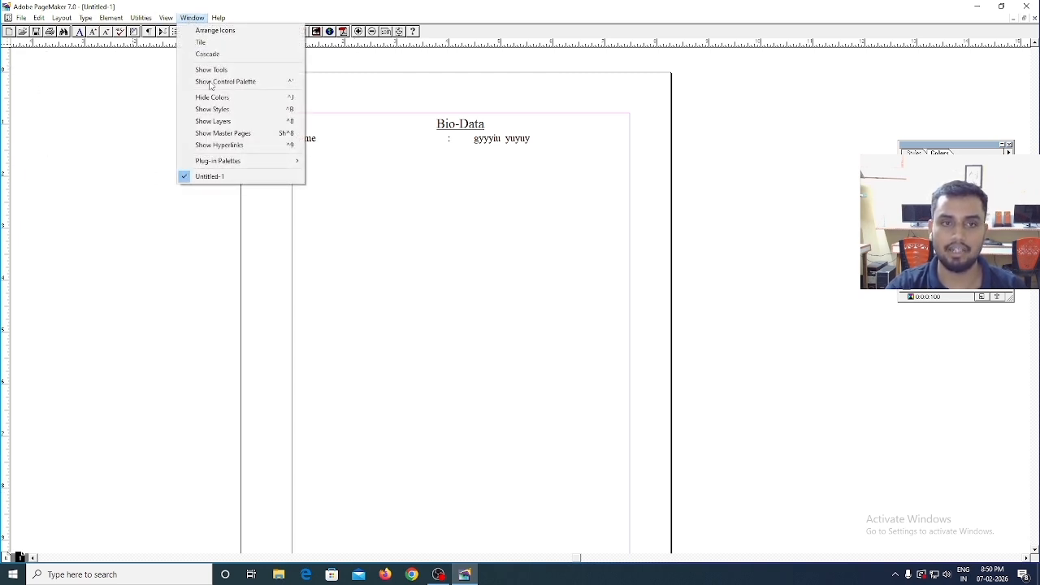
left_click(213, 72)
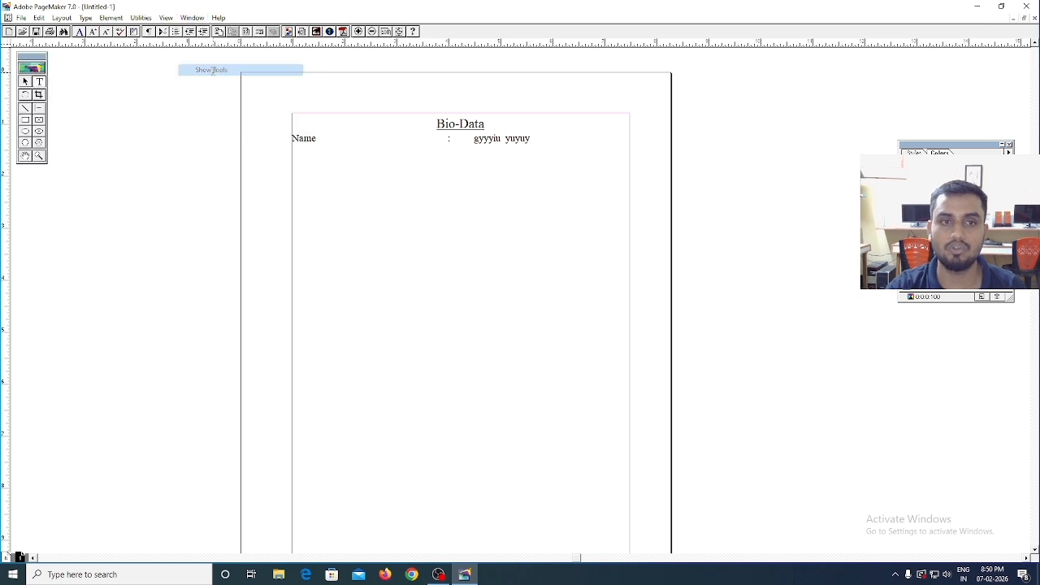
left_click(192, 17)
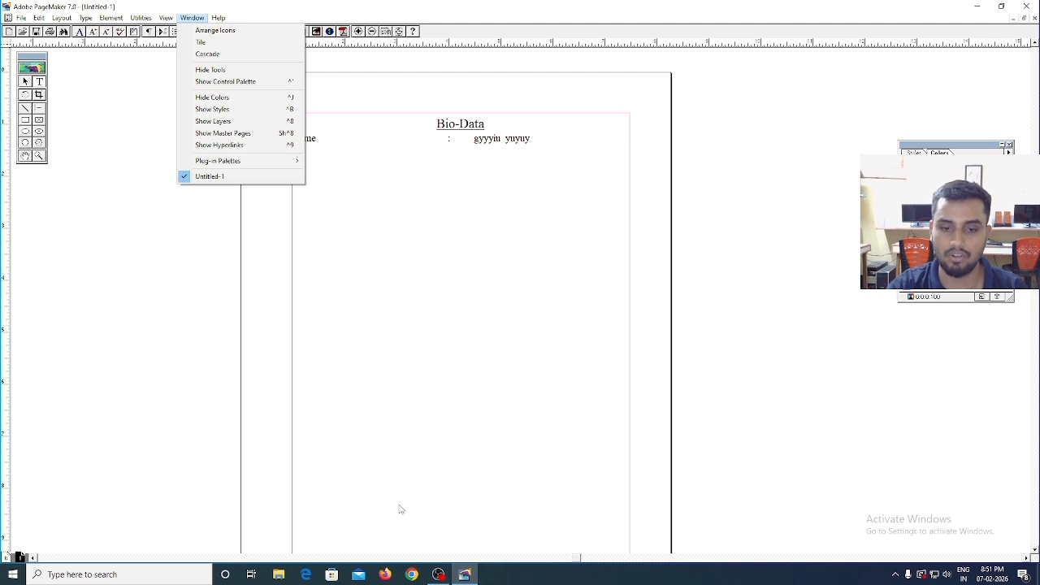
left_click(247, 84)
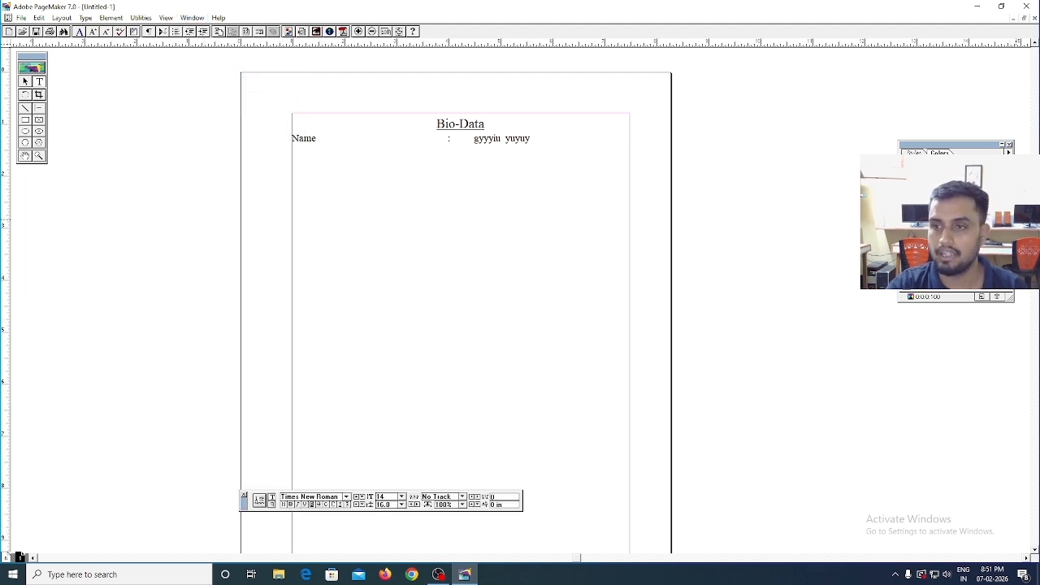
- Move the Colors palette closer to the page, and hide and show it again
left_click_drag(956, 147, 869, 147)
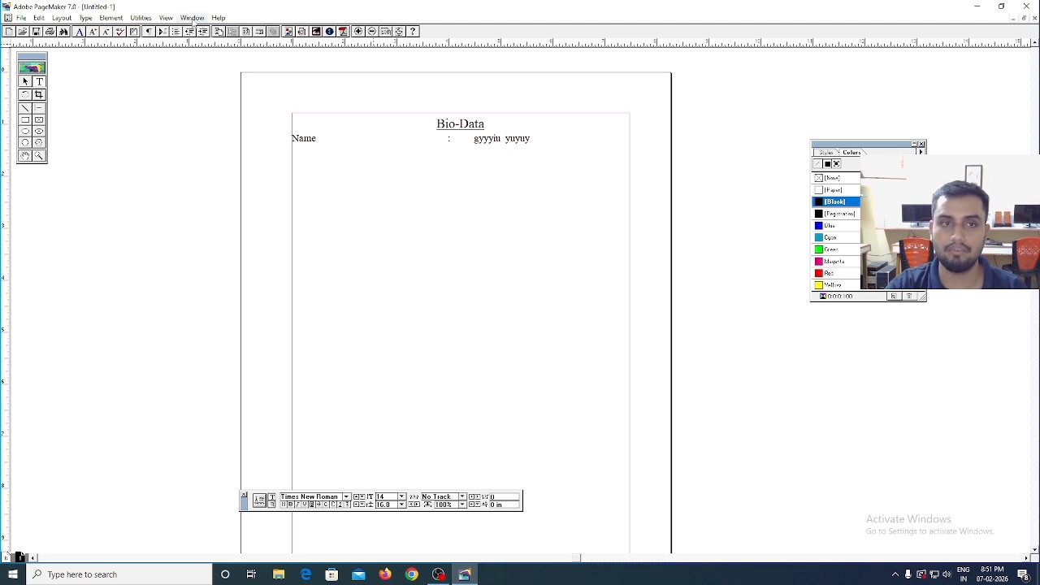
left_click(190, 18)
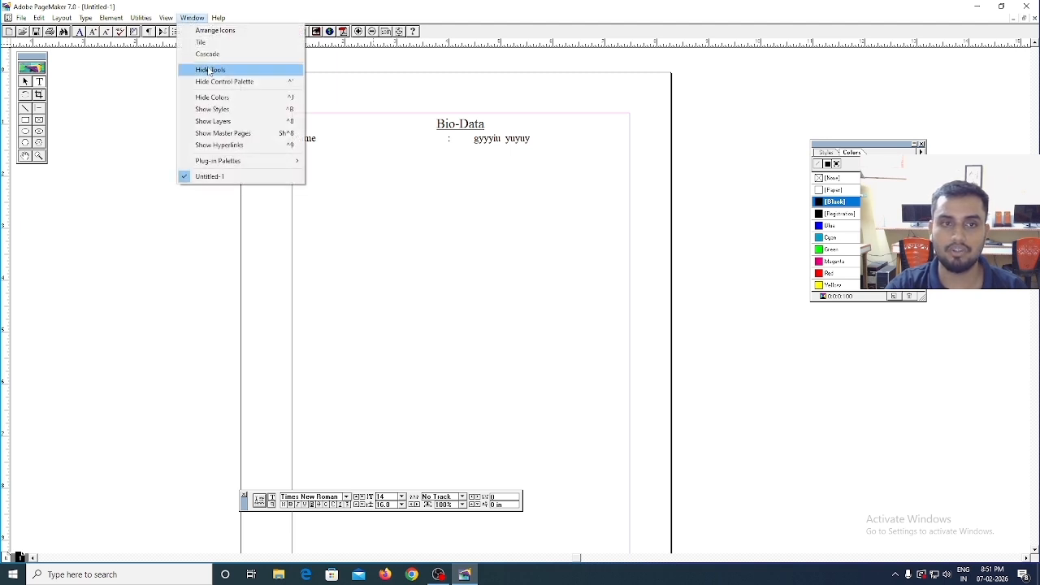
left_click(241, 100)
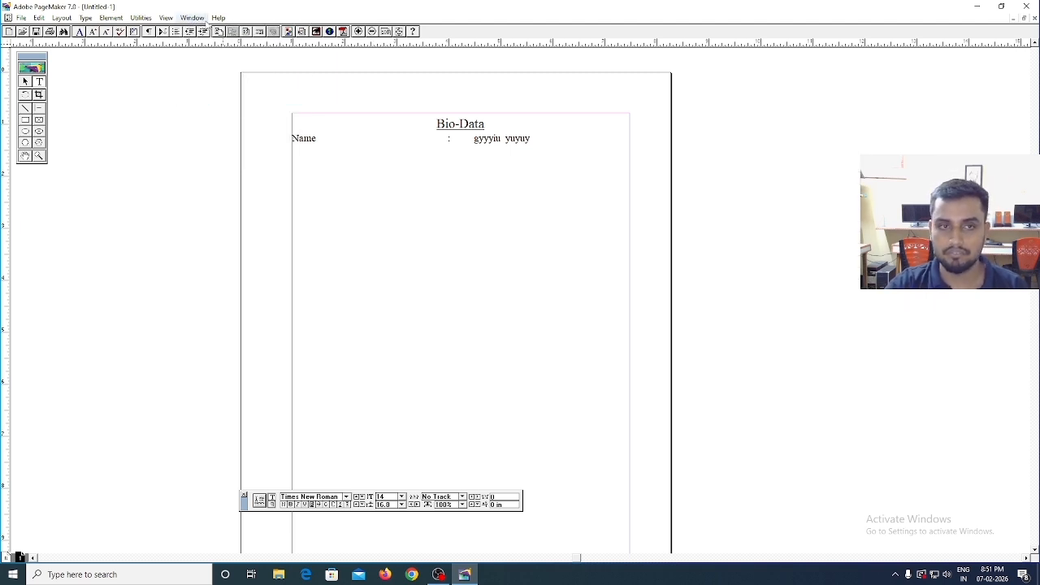
left_click(200, 19)
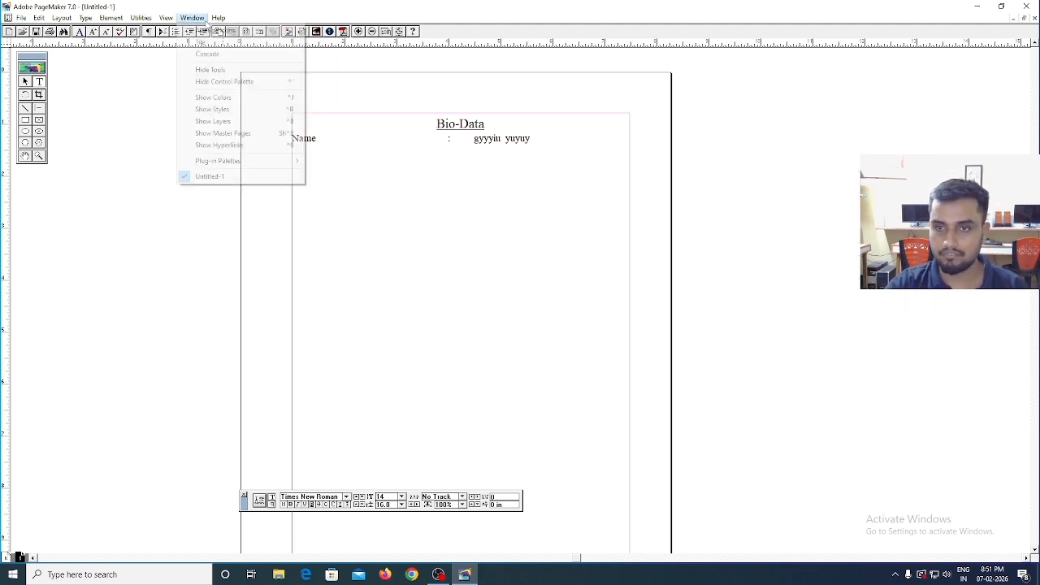
left_click(225, 100)
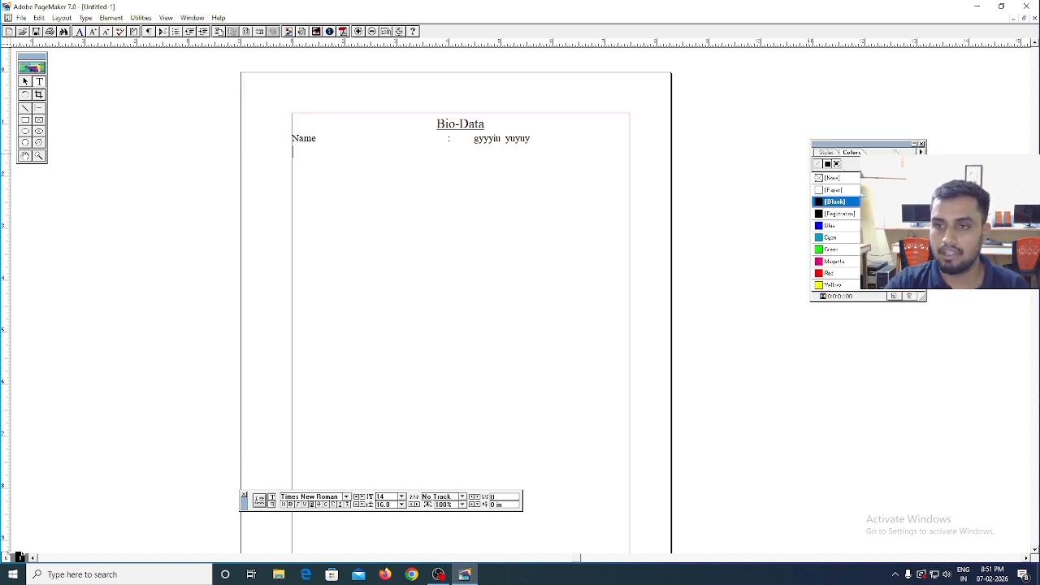
left_click_drag(894, 145, 897, 151)
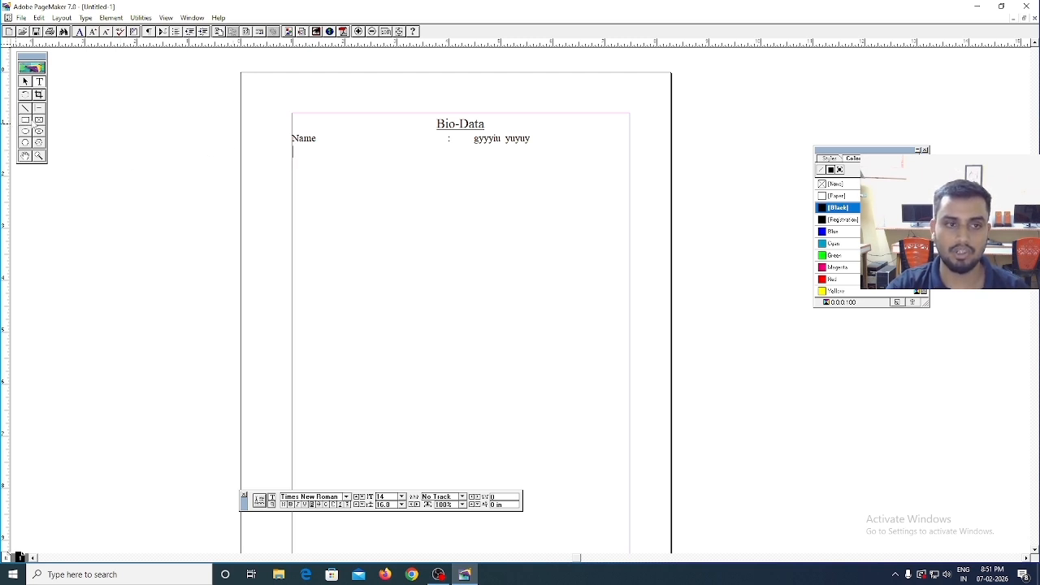
- Draw a rectangle about 1.21 by 1.62 in inside the page's upper-right margin corner and colour its outline Blue
left_click(25, 120)
mouse_move(563, 118)
left_mouse_down()
mouse_move(599, 150)
mouse_move(626, 200)
left_mouse_up()
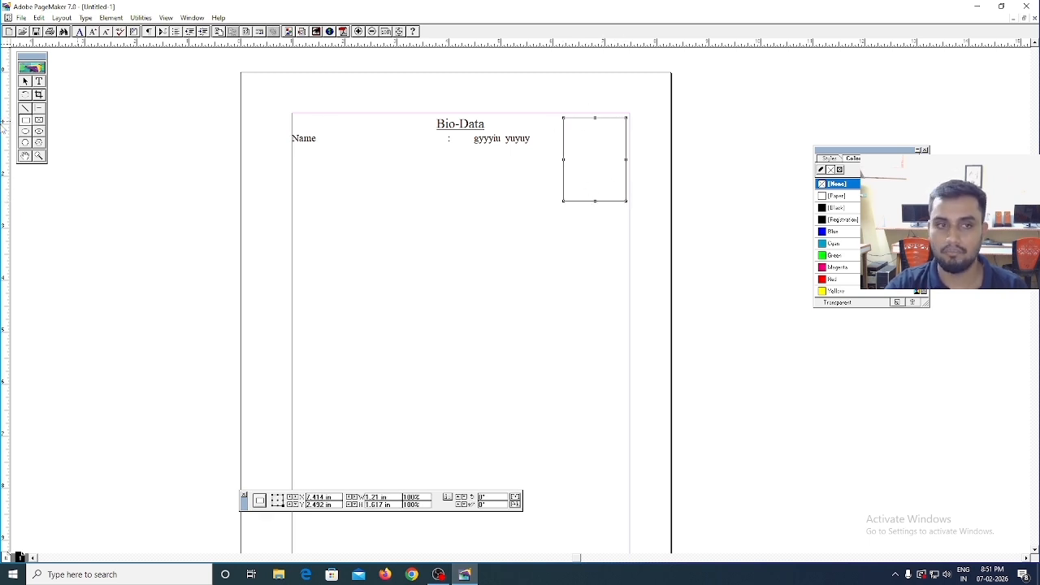
left_click(26, 81)
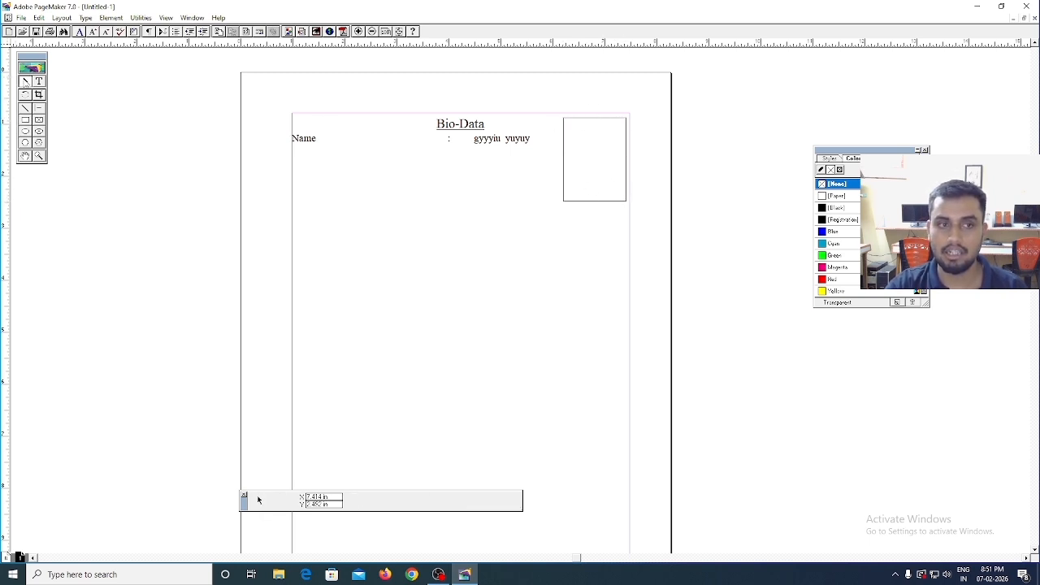
left_click(595, 119)
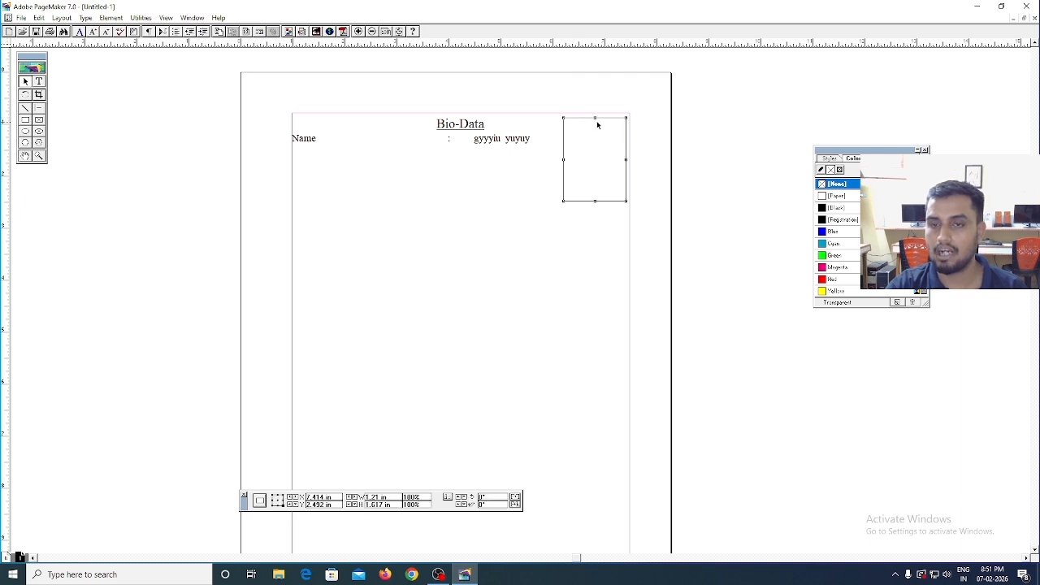
left_click(821, 170)
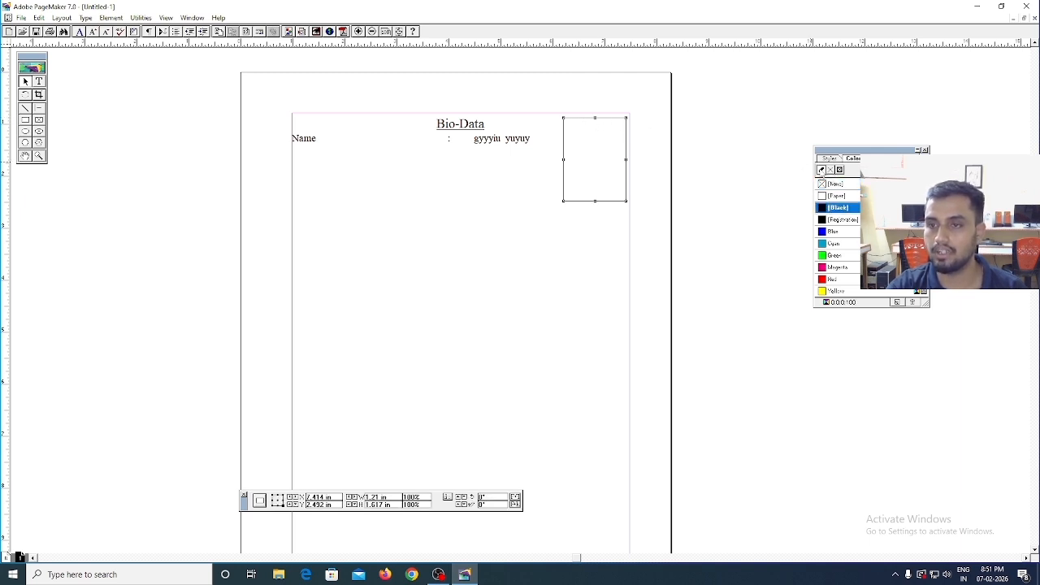
left_click(834, 187)
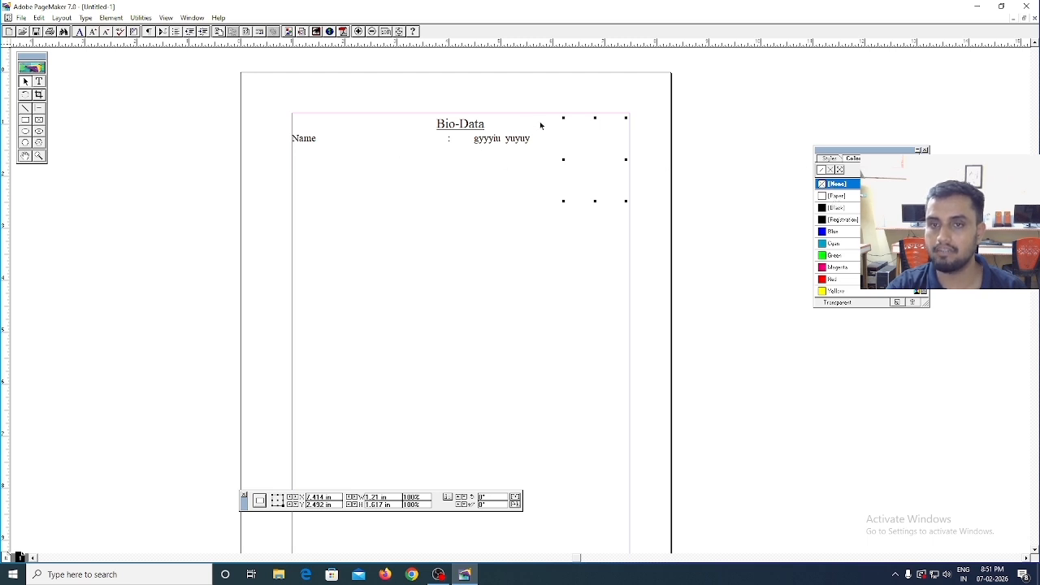
left_click(821, 170)
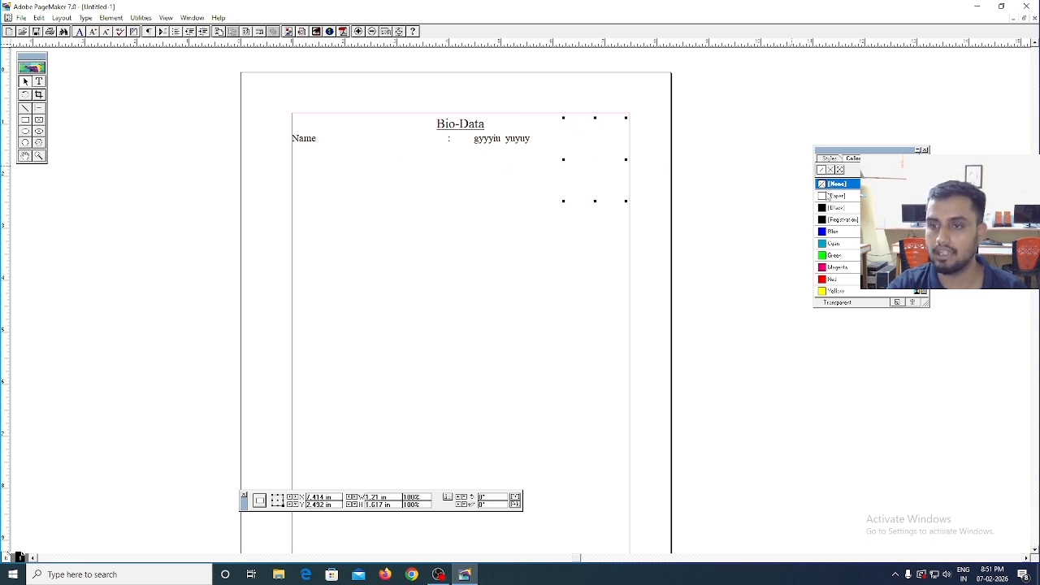
left_click(833, 209)
left_click(834, 231)
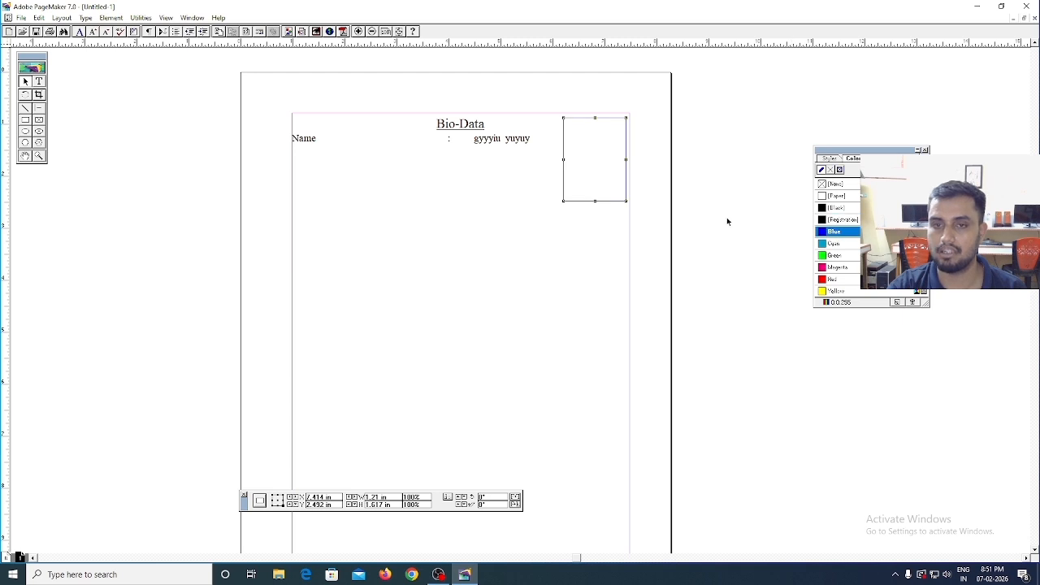
- Colour the "Bio-Data" heading and the Name line's text Blue
left_click(39, 81)
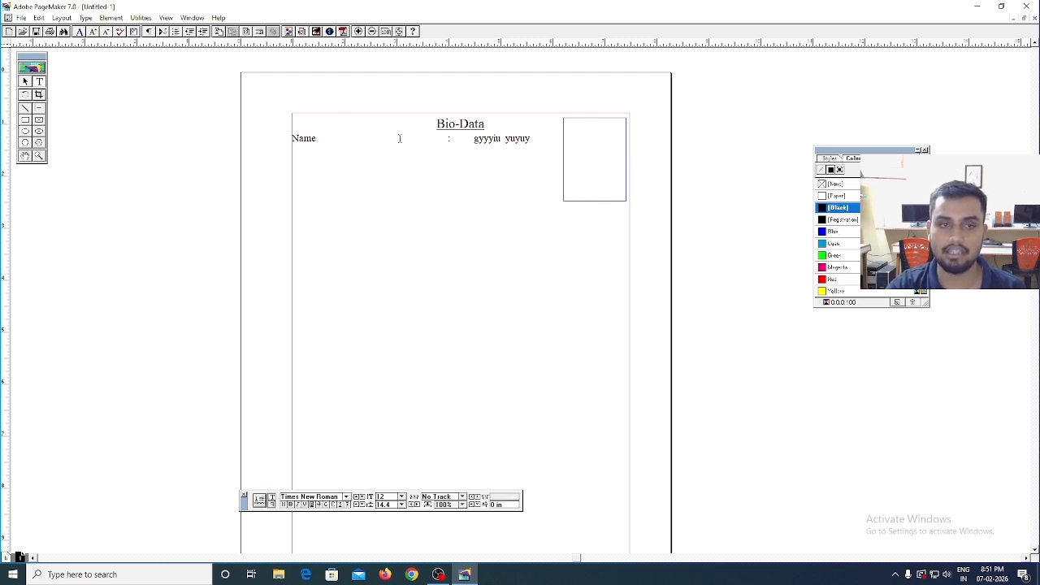
left_click_drag(437, 124, 533, 136)
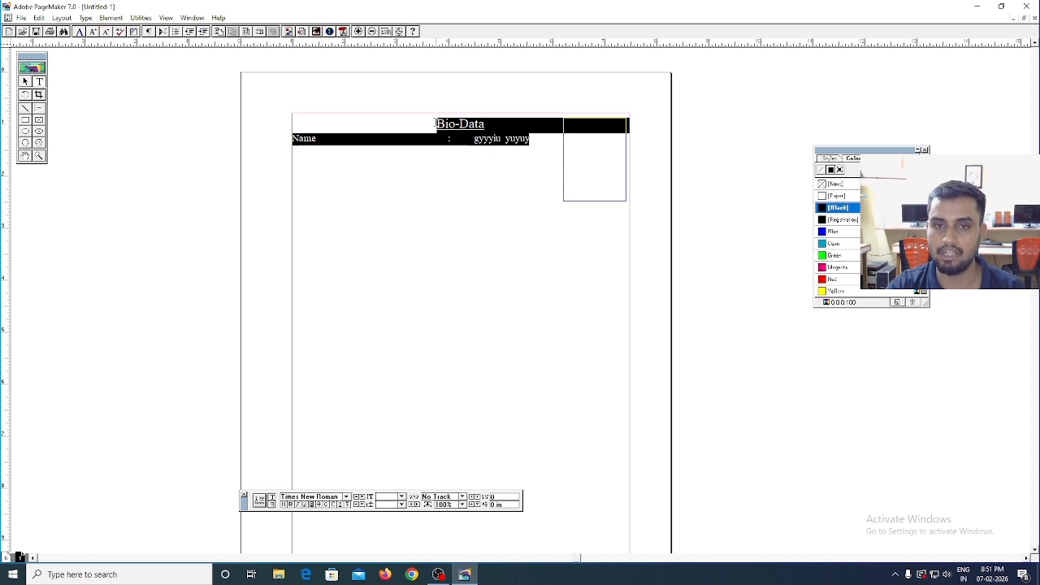
left_click_drag(436, 124, 533, 139)
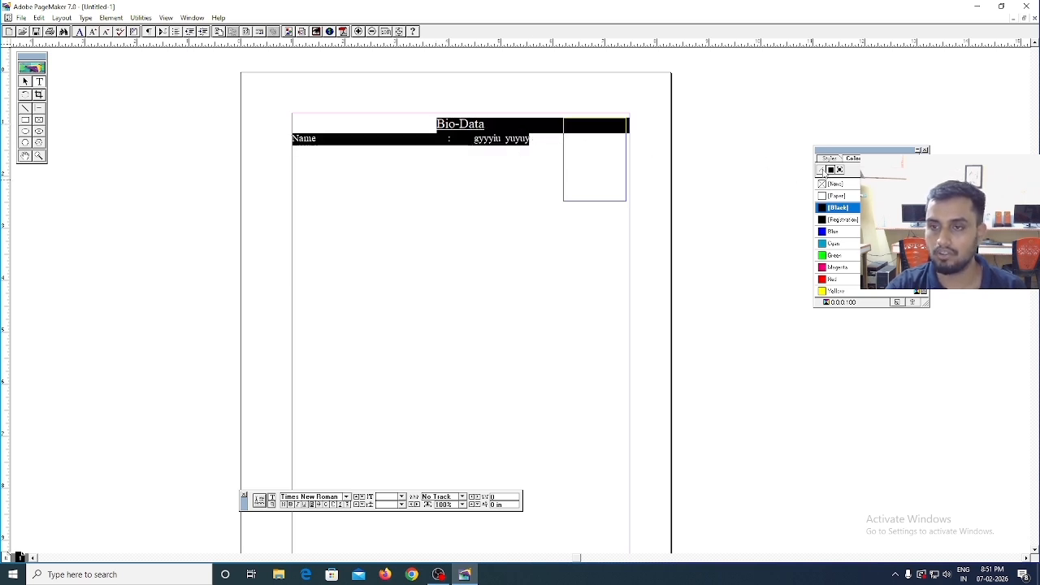
left_click(833, 233)
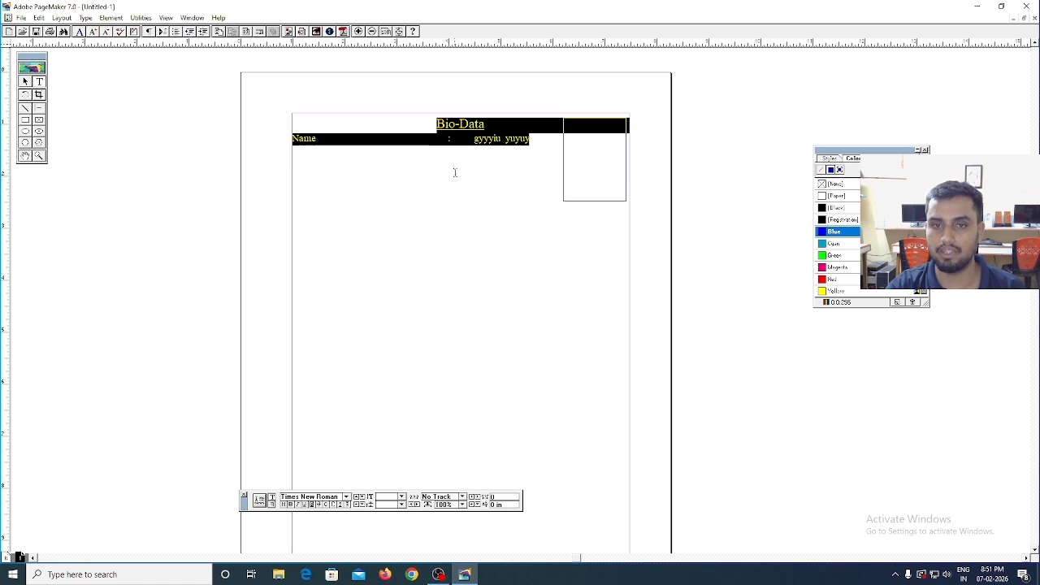
left_click(456, 172)
- Fill the rectangle beside the heading with Cyan and set its fill back to None
left_click(25, 81)
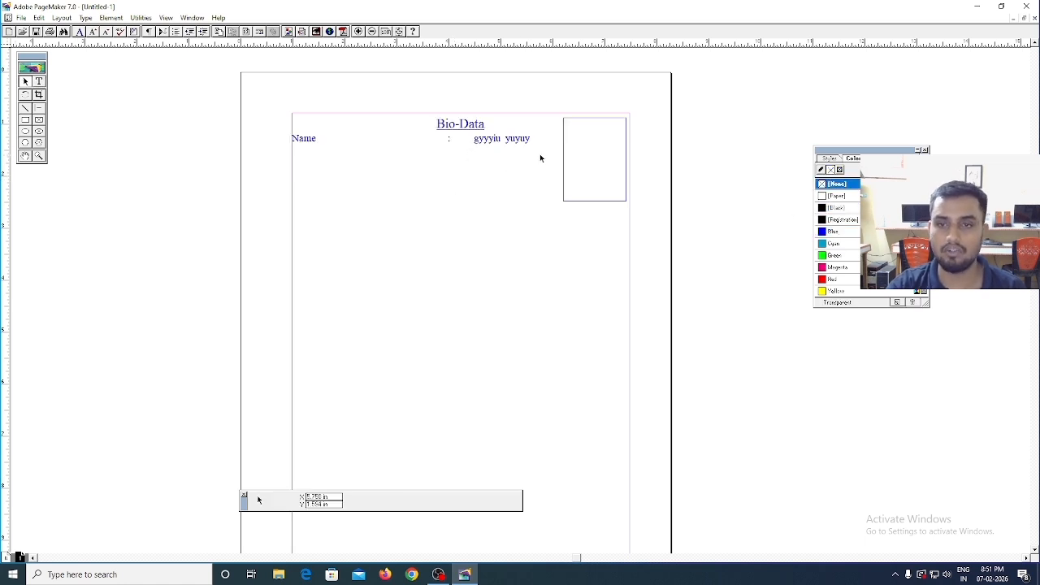
left_click(584, 121)
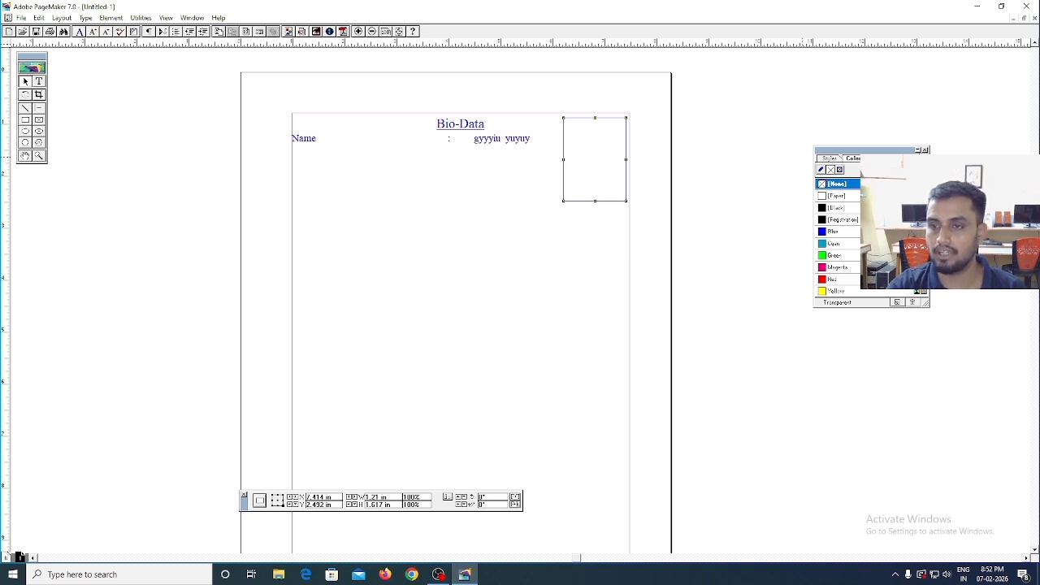
left_click(837, 244)
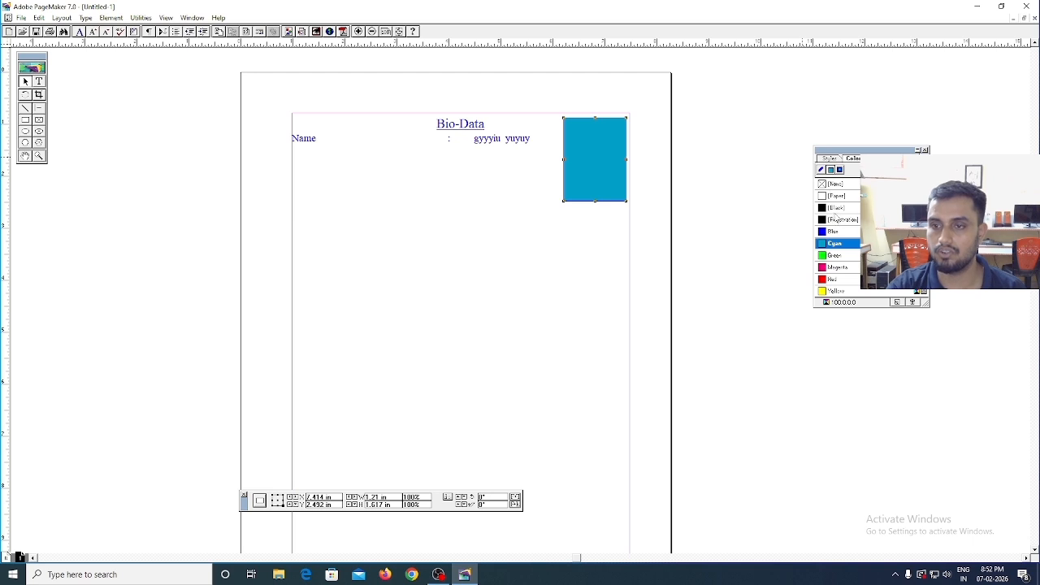
left_click(837, 183)
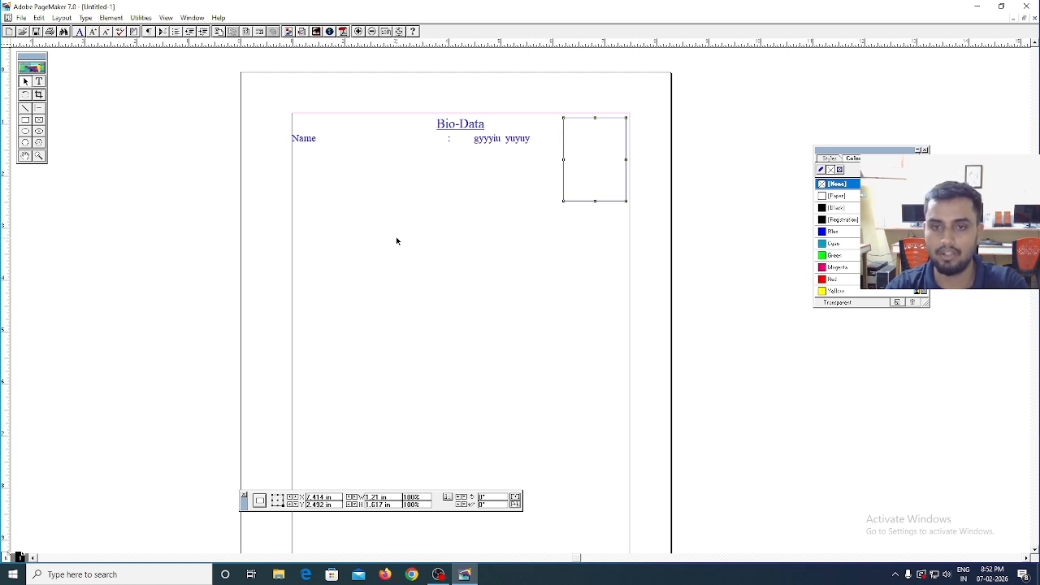
- Prepare to save the publication to the Desktop under the file name "bio" and close the dialog without saving
left_click(21, 17)
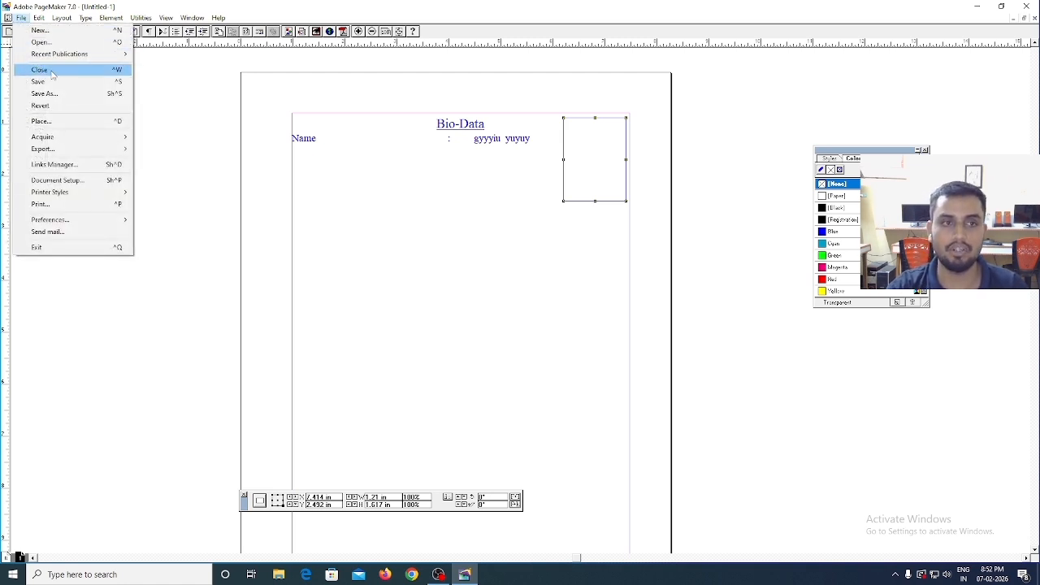
left_click(44, 93)
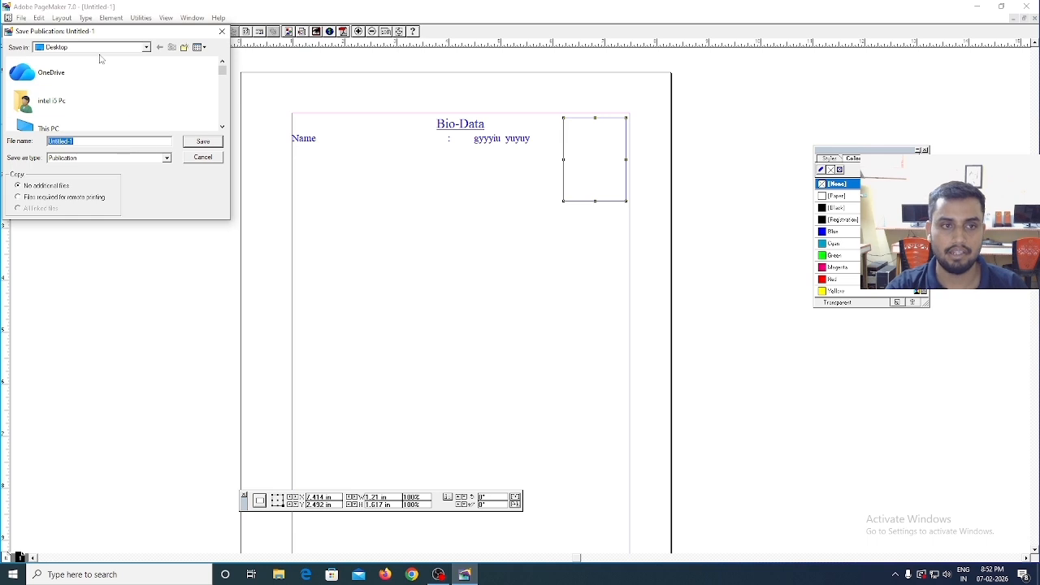
left_click(99, 48)
left_click(65, 59)
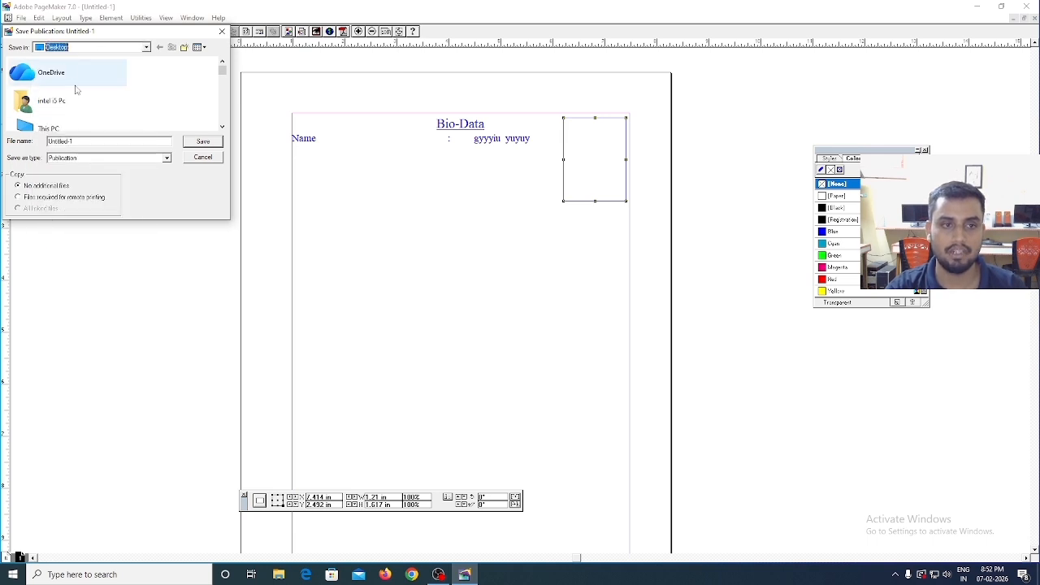
left_click_drag(85, 142, 9, 135)
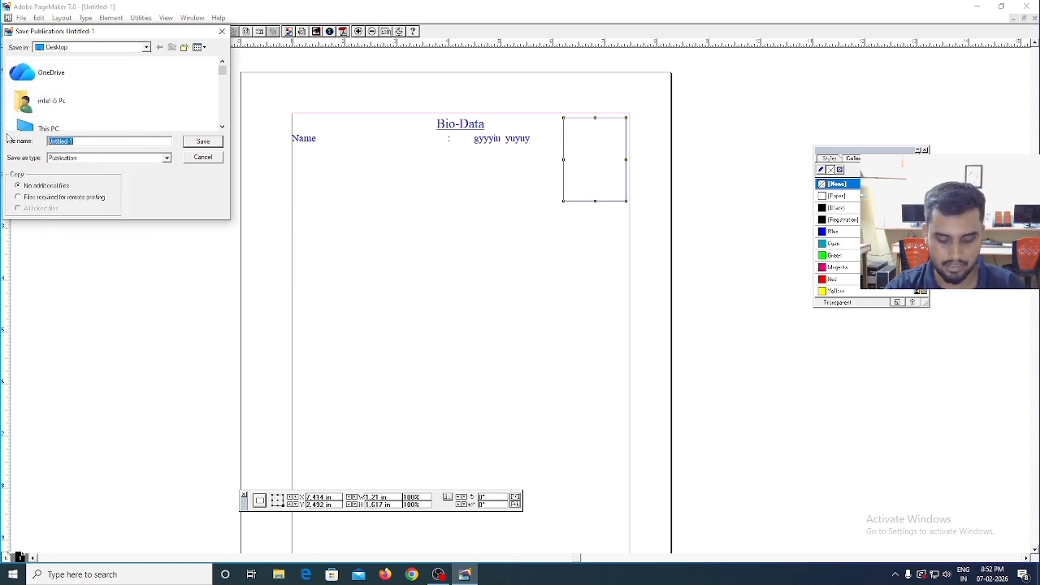
type("bu")
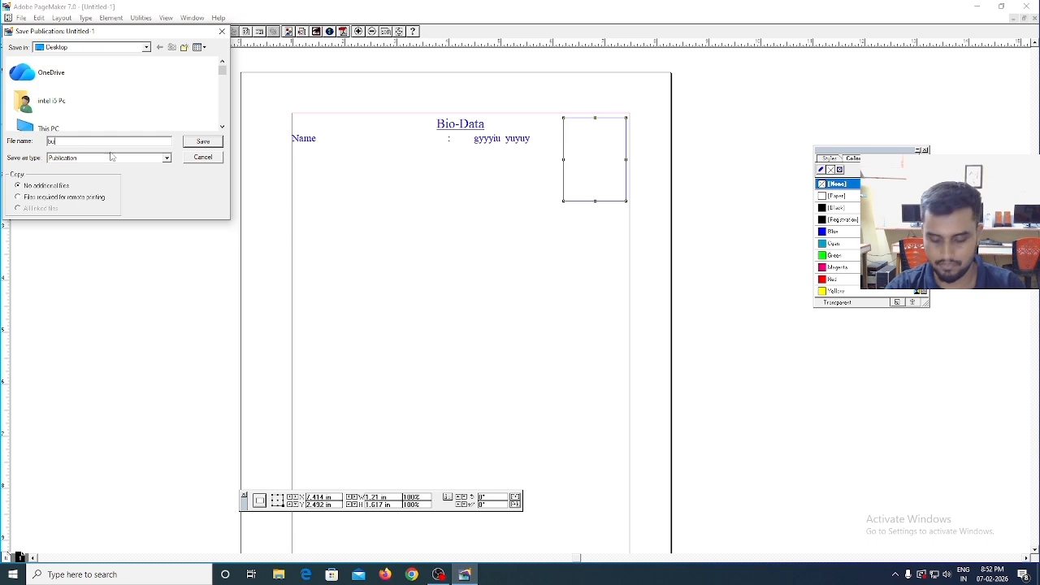
key("BackSpace")
type("io")
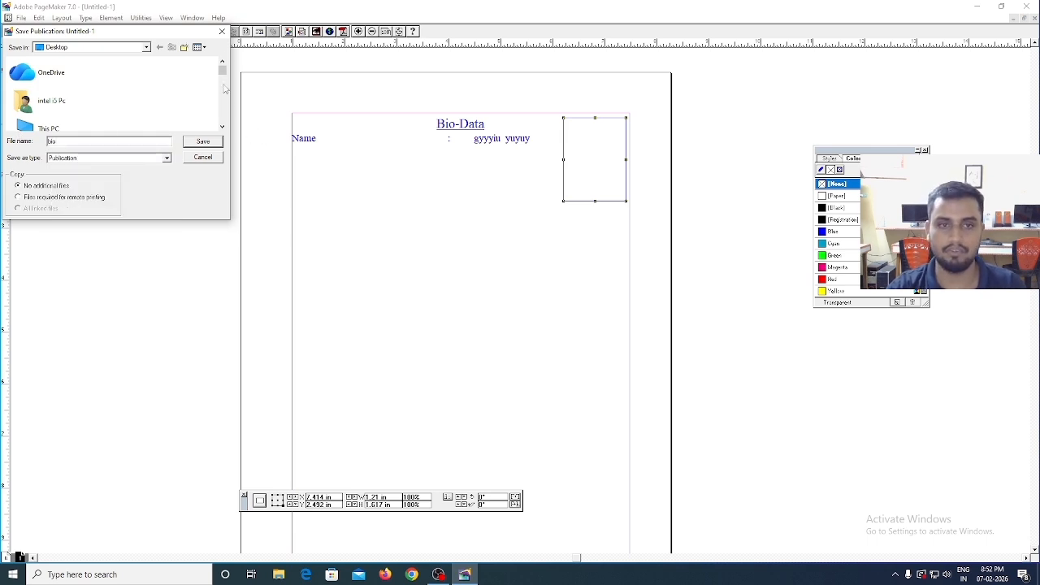
left_click(222, 31)
- Create a new A4 publication in tall orientation with double-sided, facing pages
left_click(21, 18)
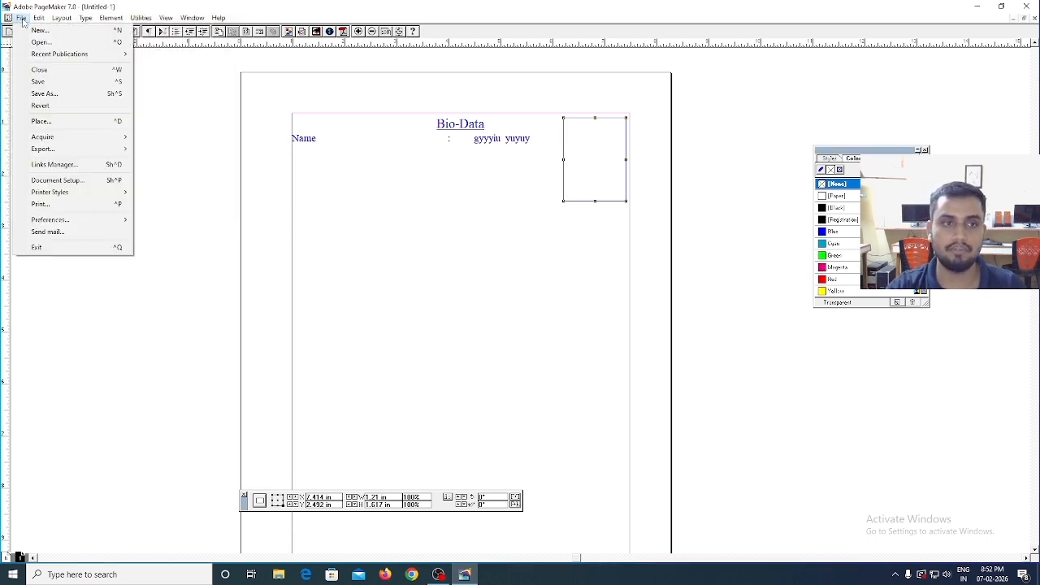
left_click(44, 31)
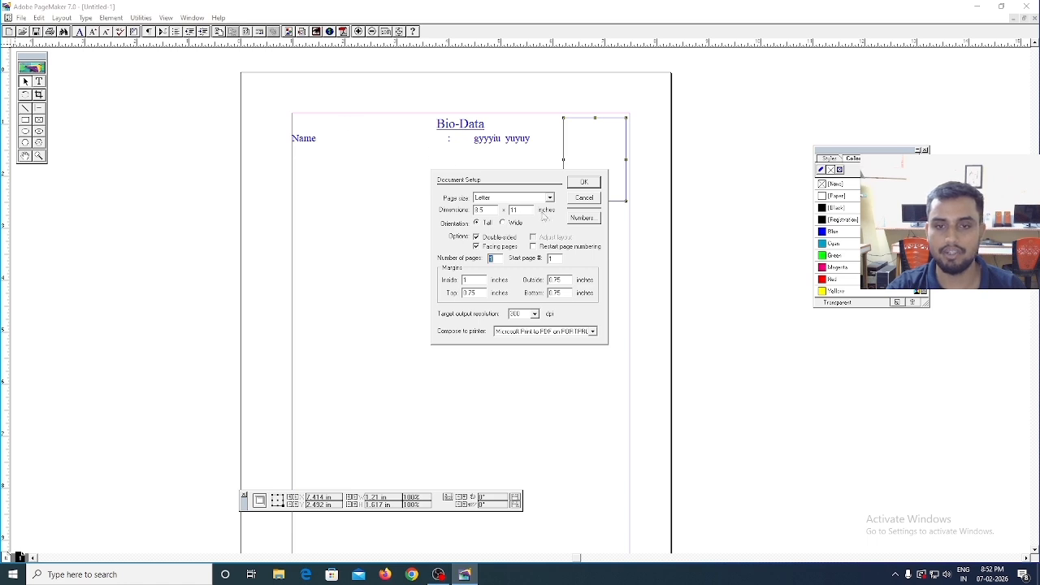
left_click(492, 197)
left_click(486, 230)
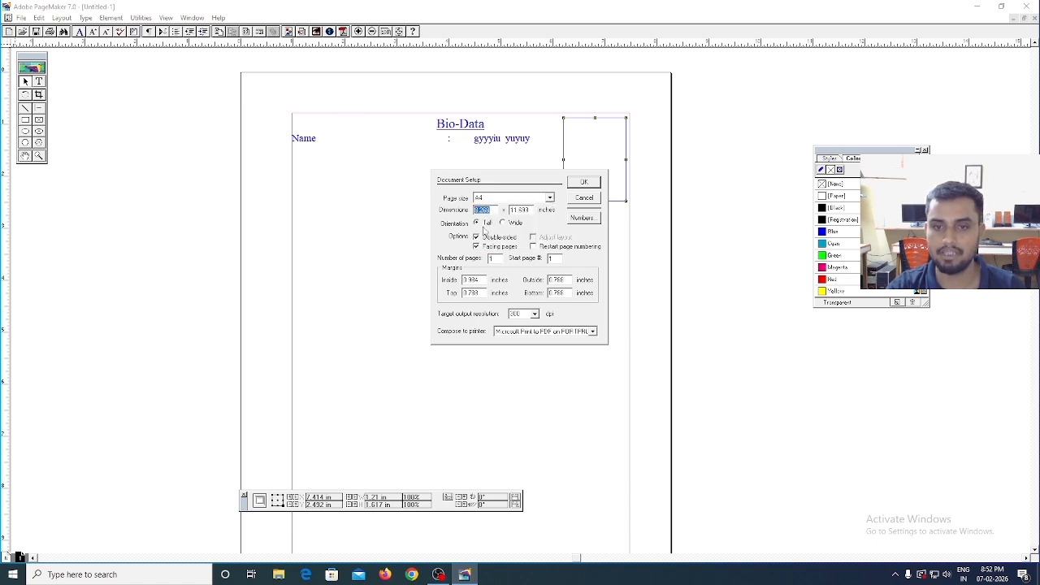
left_click(477, 237)
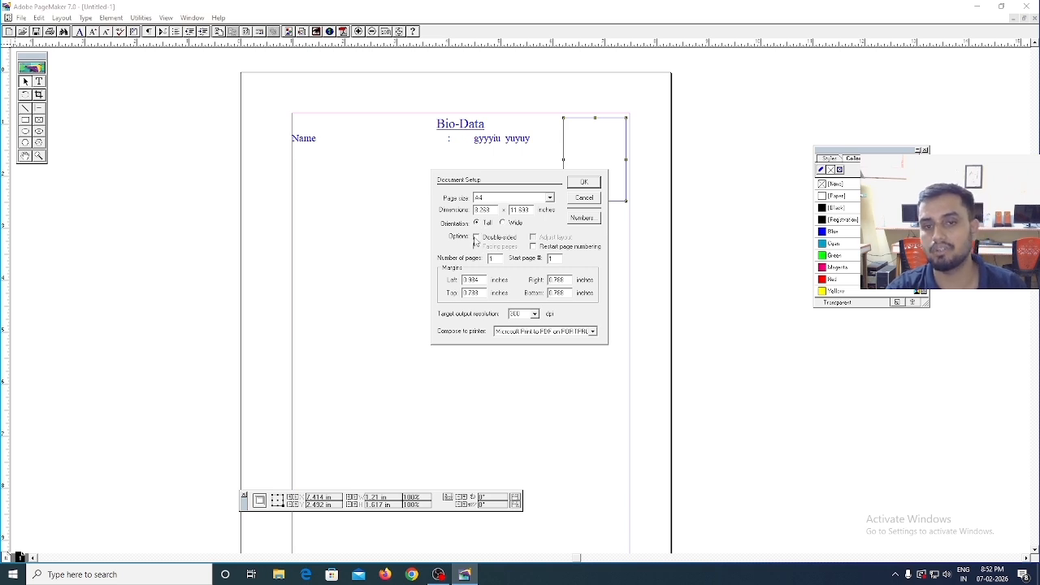
left_click(477, 237)
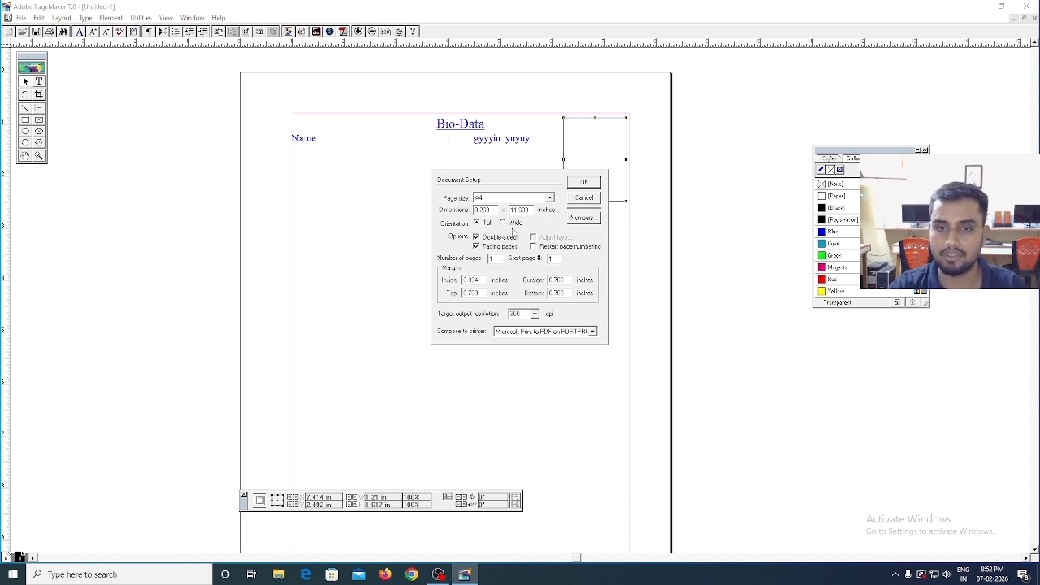
left_click(585, 183)
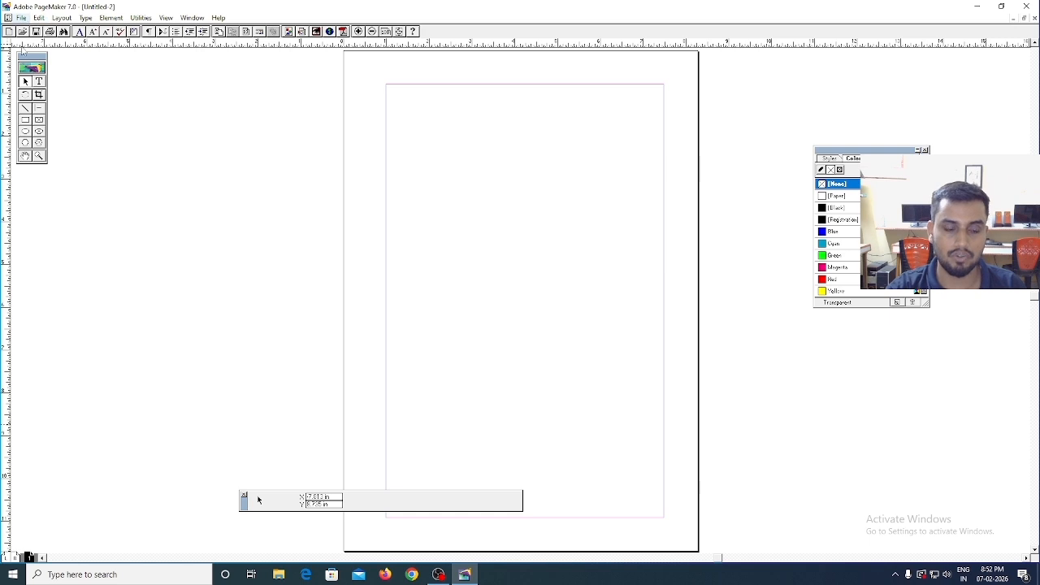
- Create a new A4 publication with the double-sided option turned off
left_click(21, 17)
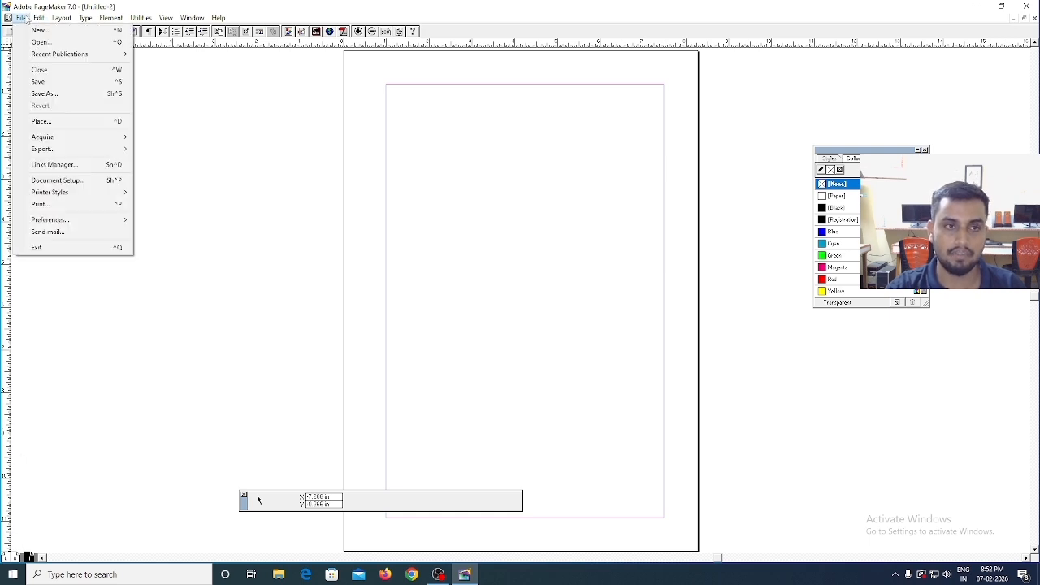
left_click(36, 30)
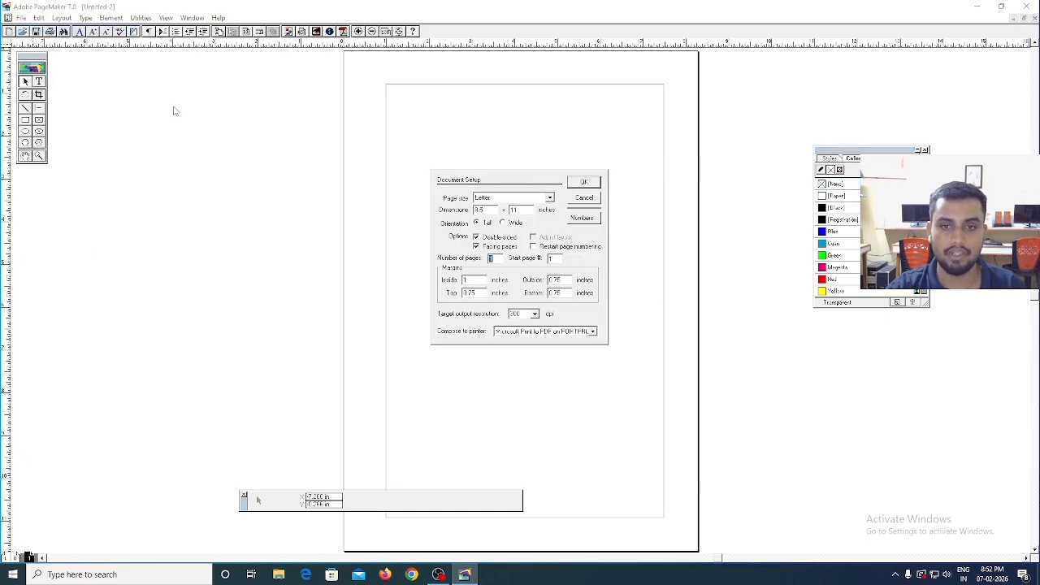
left_click(476, 239)
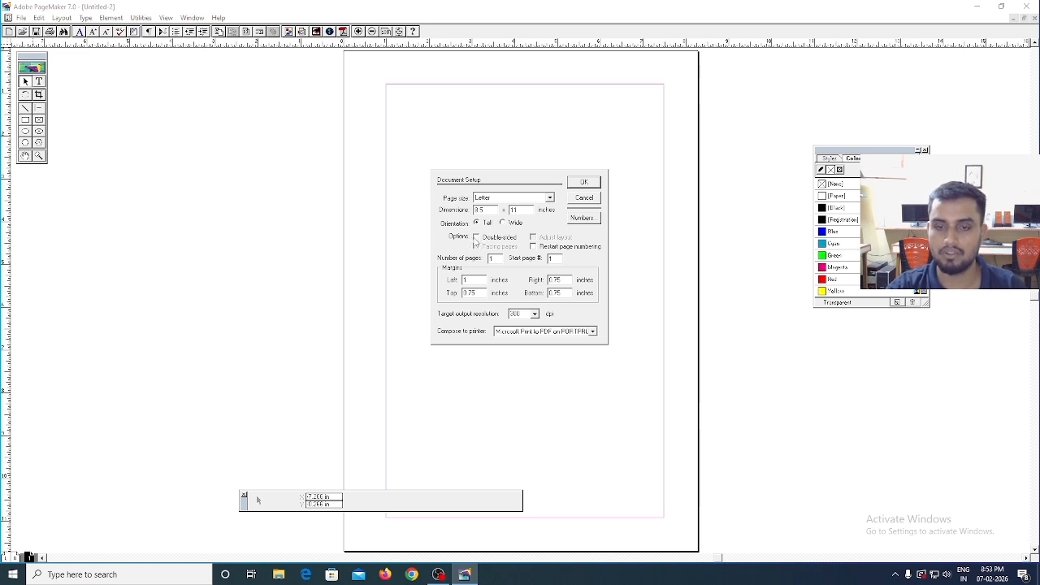
left_click(491, 200)
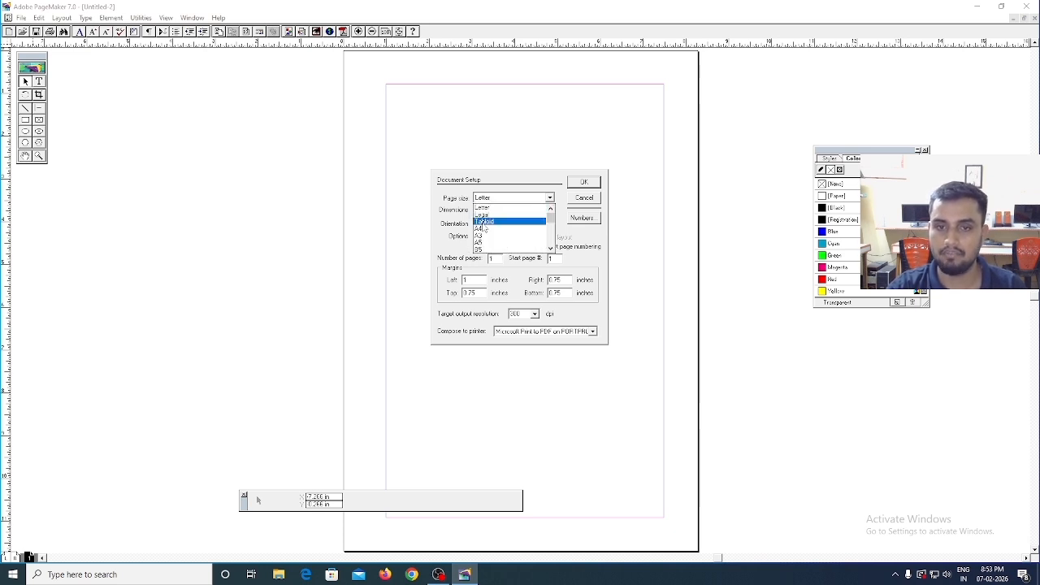
left_click(486, 229)
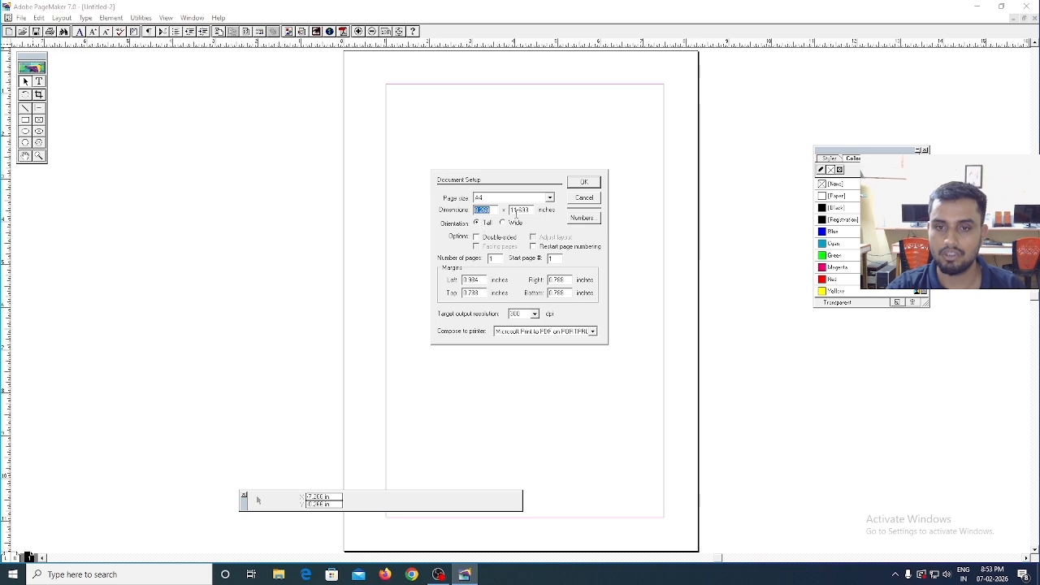
left_click(583, 182)
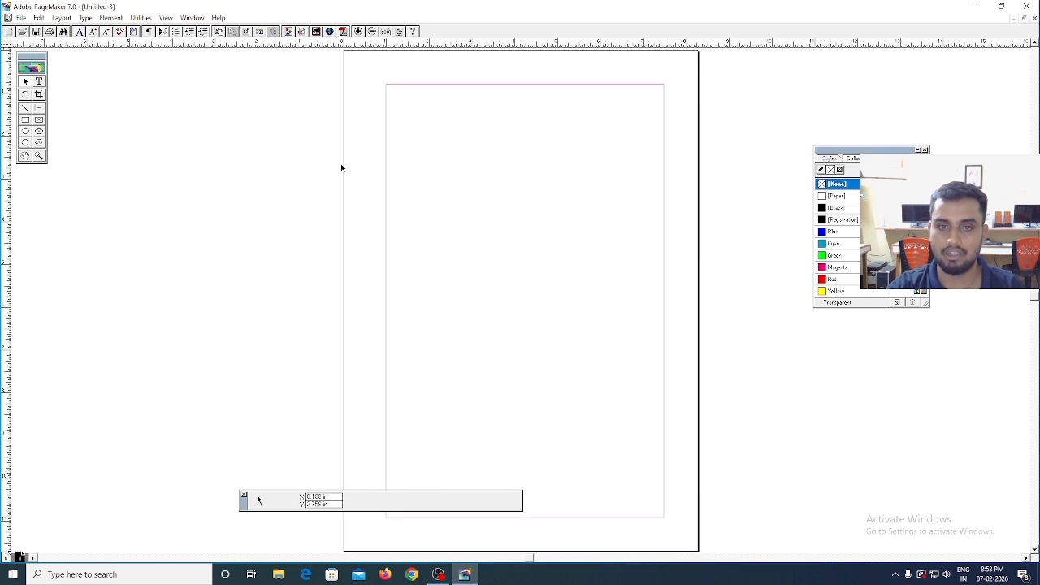
- Draw a rectangle about 6.5 by 0.54 in along the page's top margin and colour it Black
left_click(25, 119)
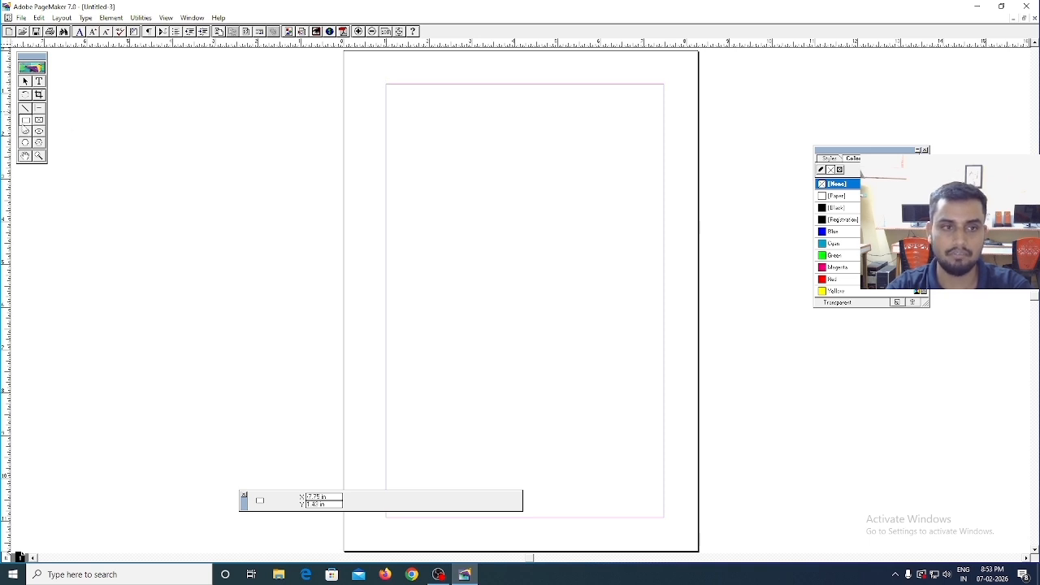
left_click(24, 121)
left_click_drag(385, 84, 664, 106)
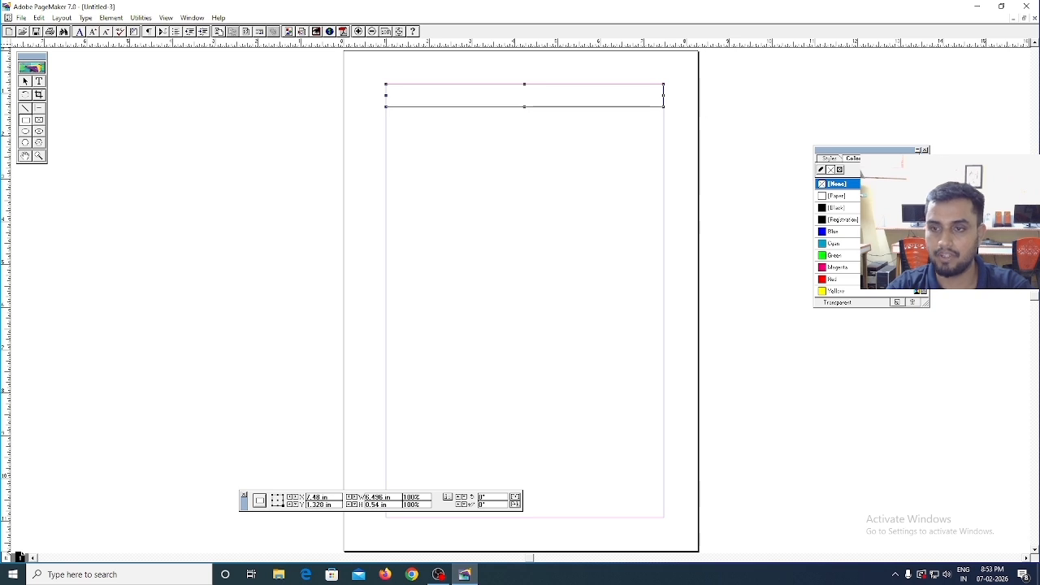
left_click(834, 209)
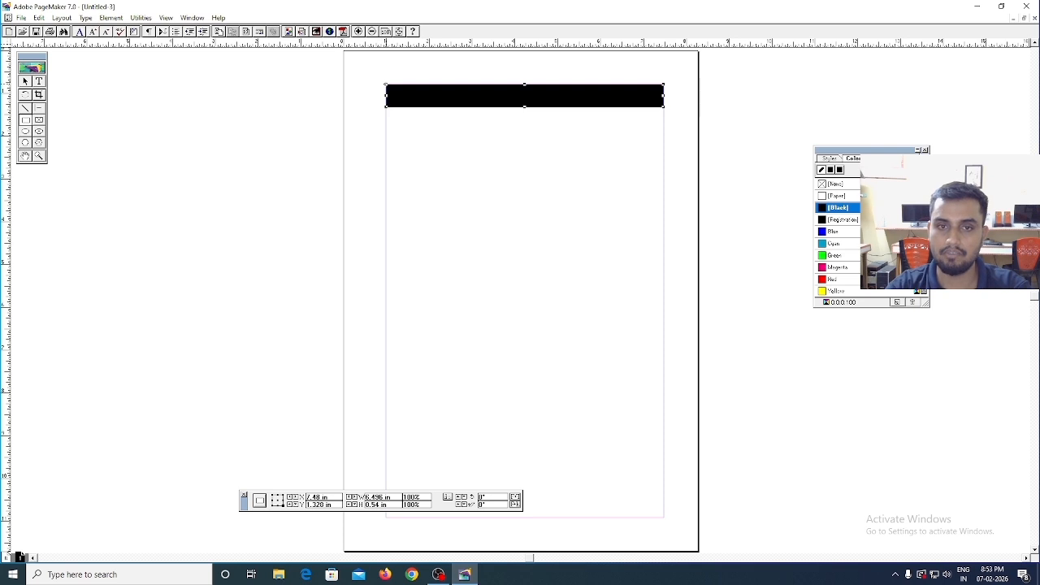
- Draw a full-height rectangle about 0.63 by 10.12 in along the page's left margin and colour it Black
left_click_drag(386, 84, 413, 517)
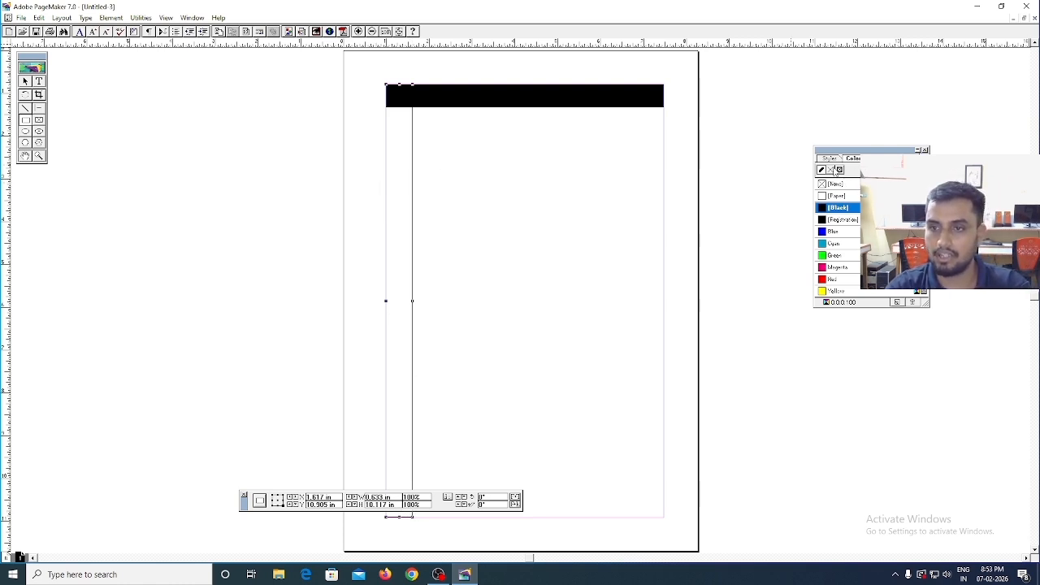
left_click(836, 184)
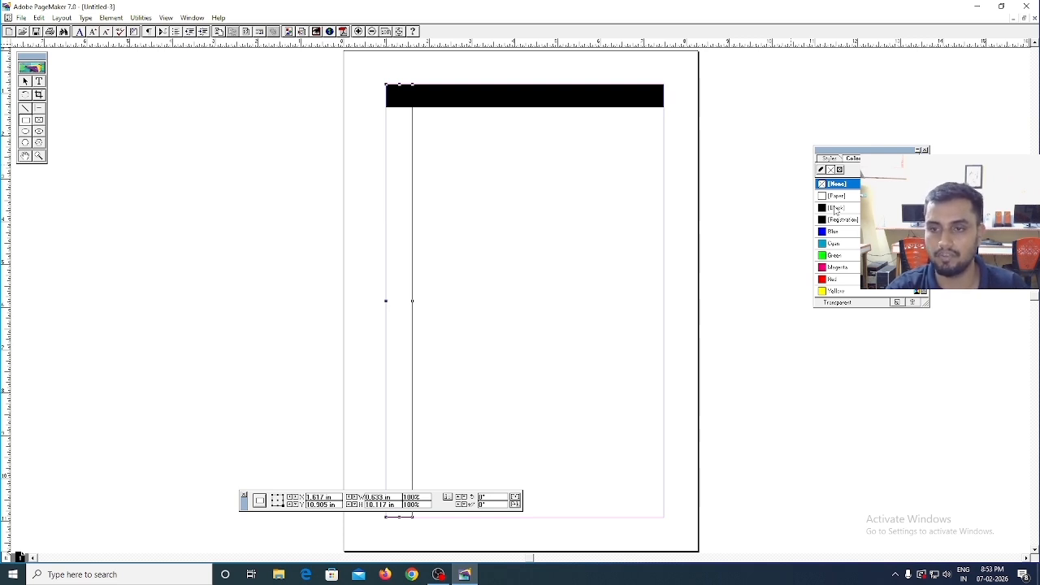
left_click(837, 208)
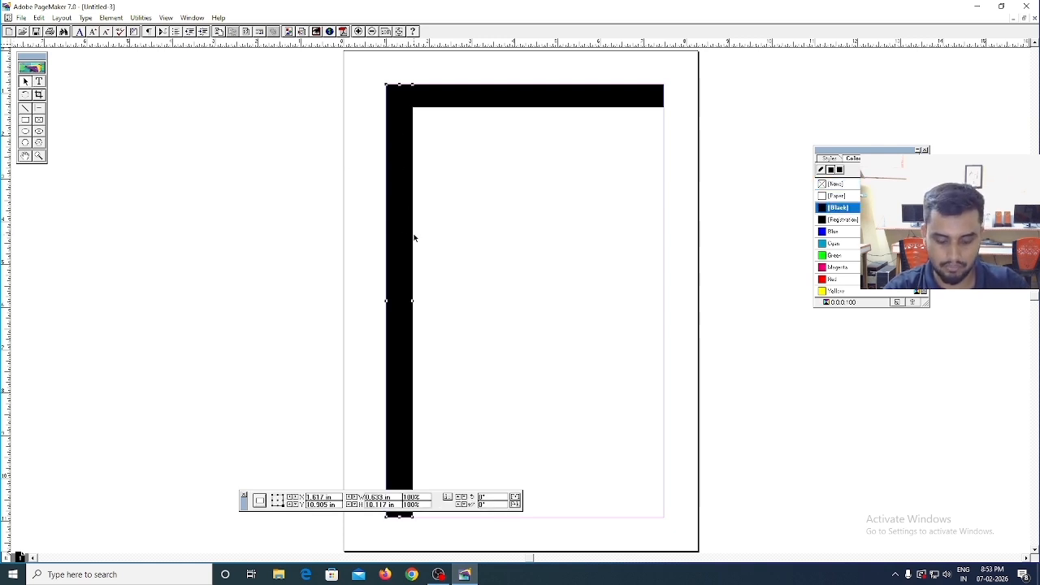
- Place copies of the black bars along the right and bottom margins and as a crossbar about 3.8 in down the page
left_click_drag(414, 238, 659, 234)
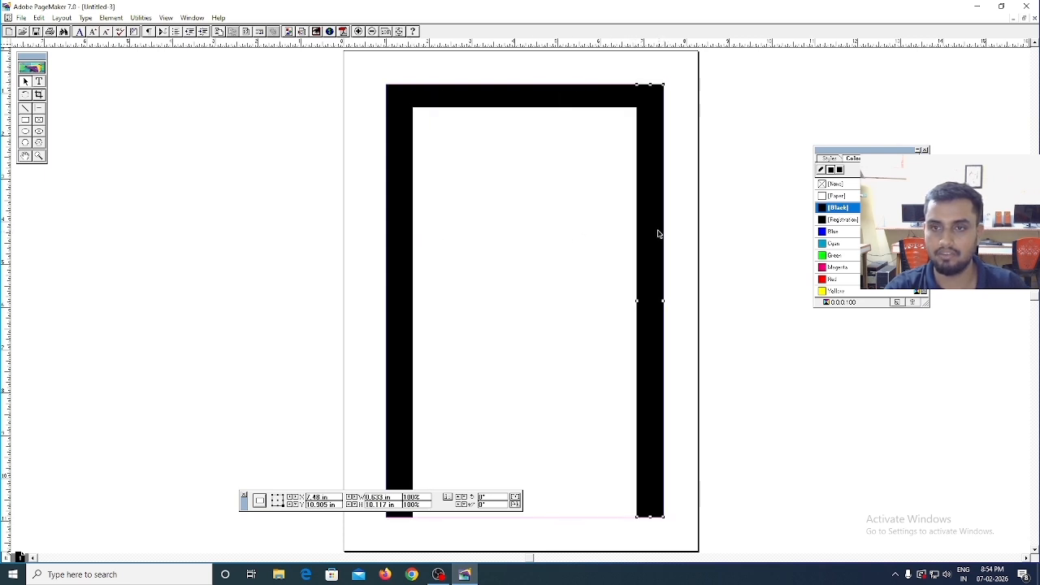
left_click(592, 100)
left_click_drag(591, 101, 582, 498)
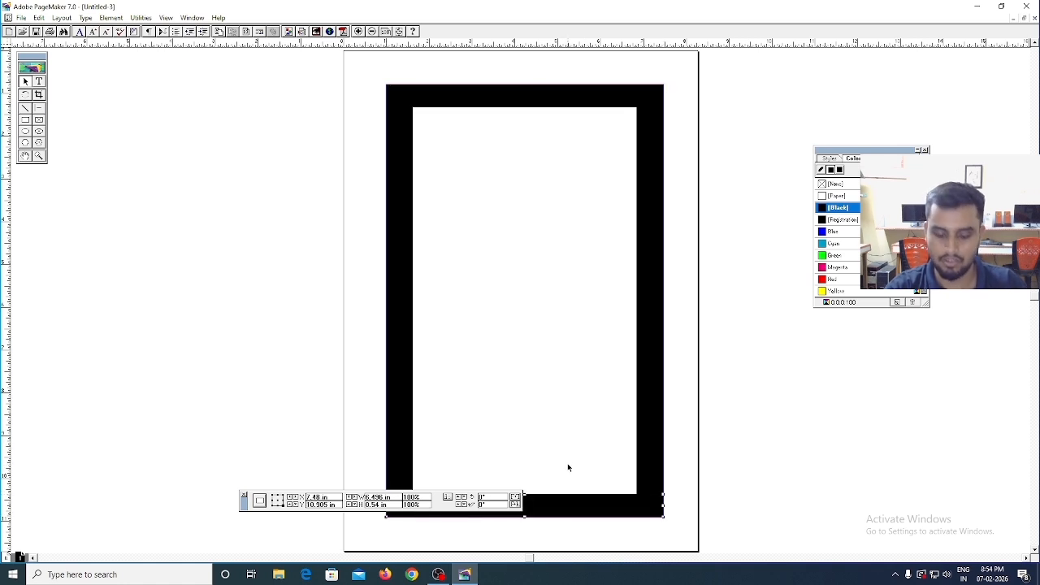
key("ctrl+v")
left_click_drag(568, 508, 567, 199)
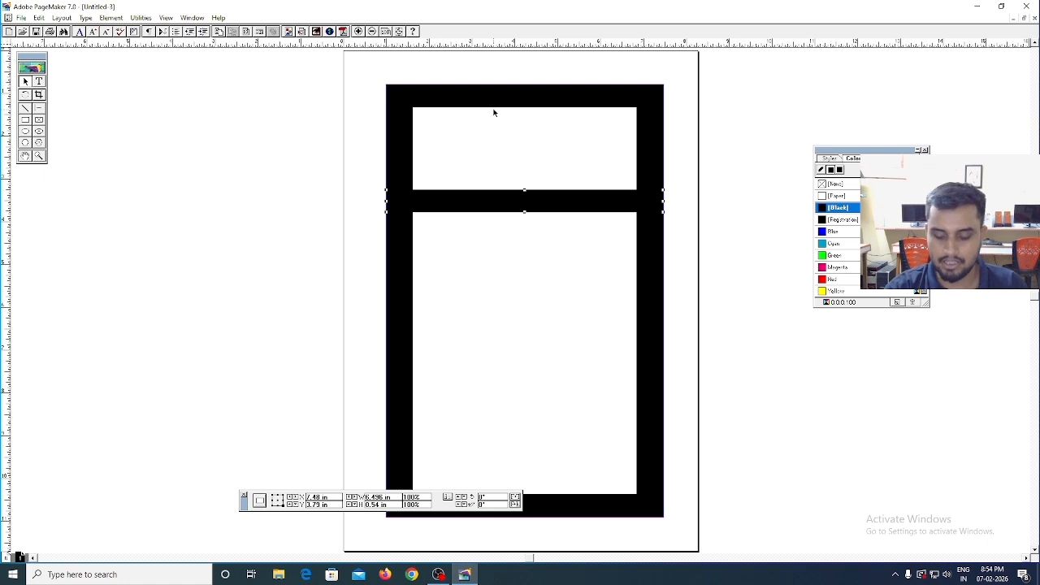
key("ctrl+equal")
key("ctrl+equal")
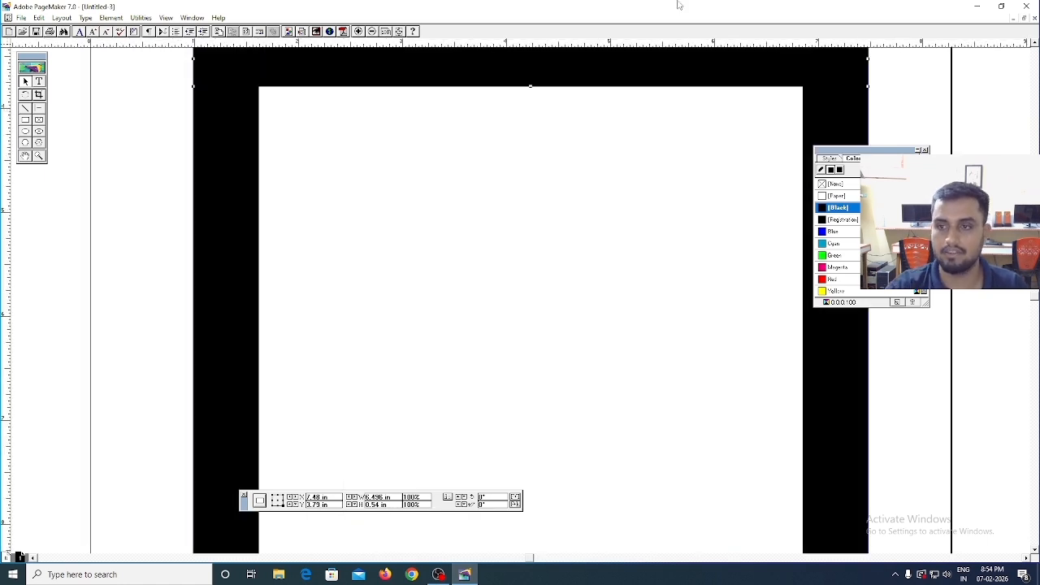
scroll(196, 310, "up", 5)
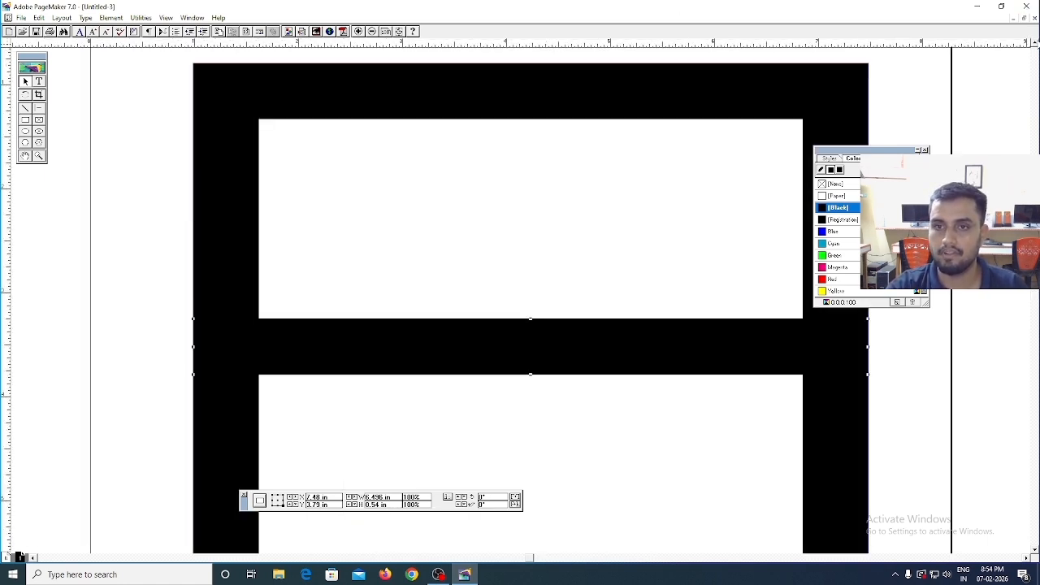
left_click(39, 82)
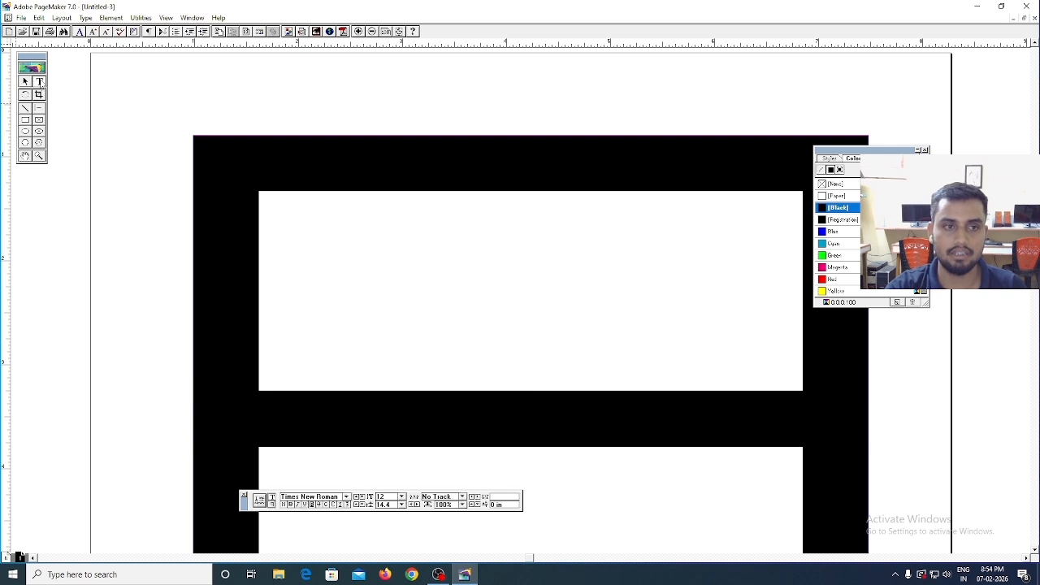
left_click_drag(286, 144, 770, 182)
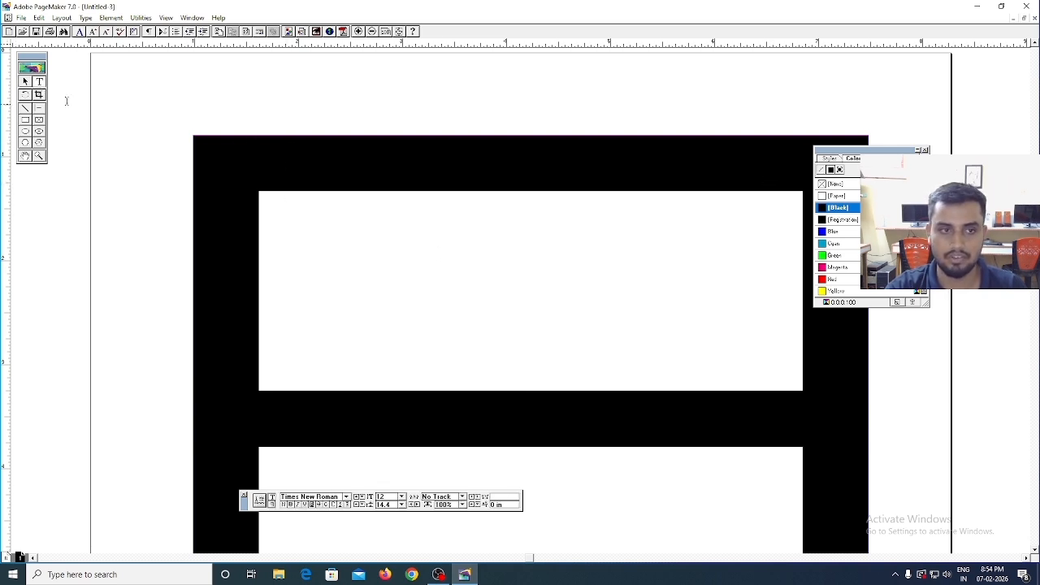
left_click(25, 82)
- Start a text block across the black top bar with the font size set to 18 and the text colour to Yellow
left_click(39, 82)
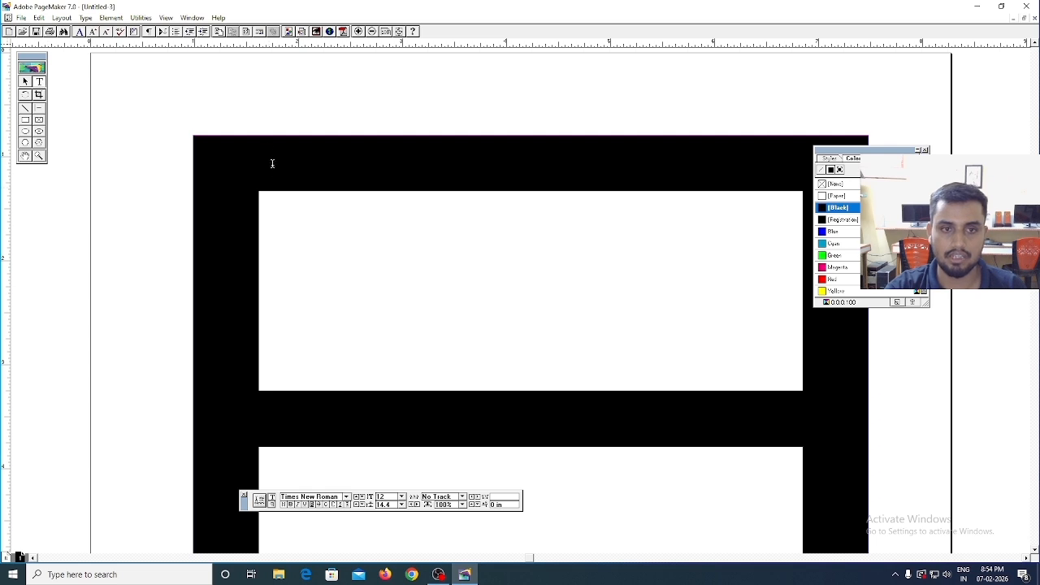
key("ctrl+1")
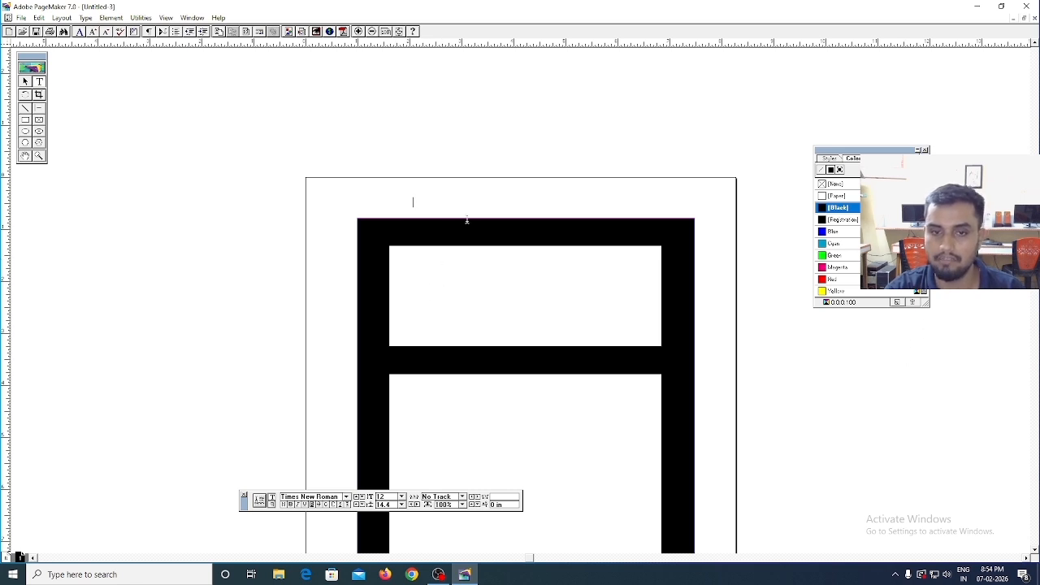
left_click_drag(570, 234, 673, 244)
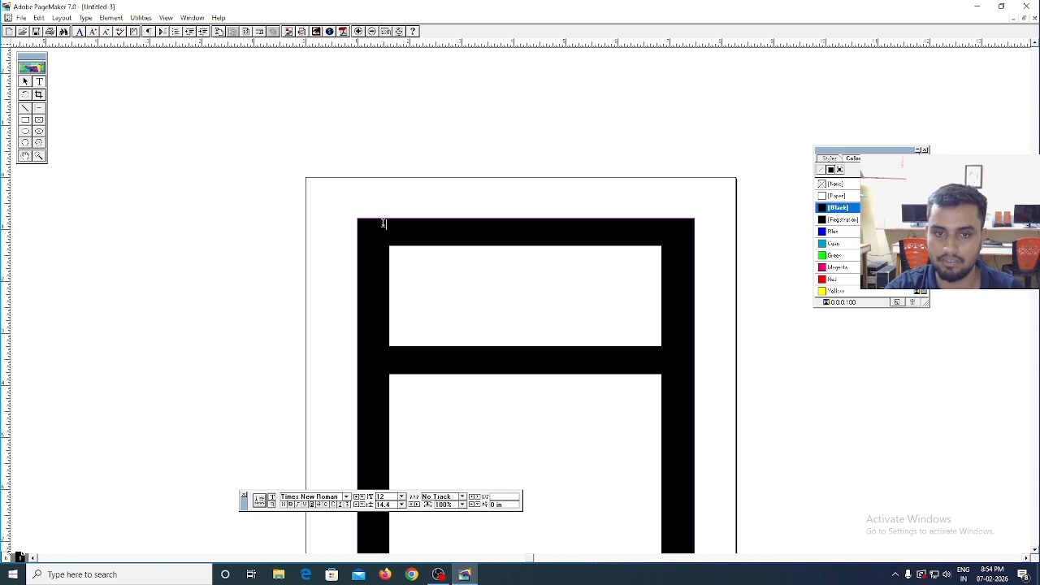
left_click_drag(384, 224, 673, 244)
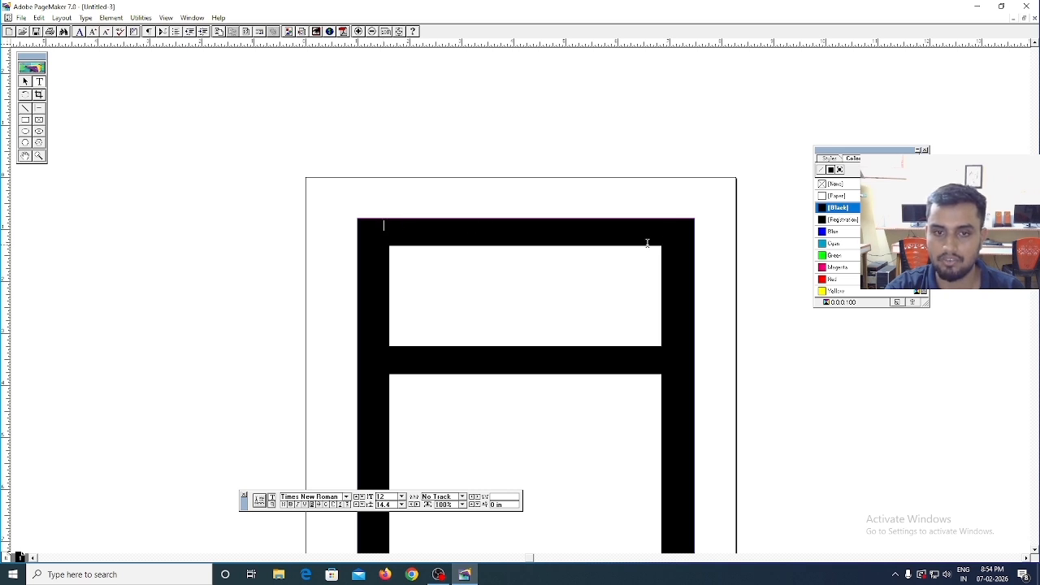
left_click(401, 505)
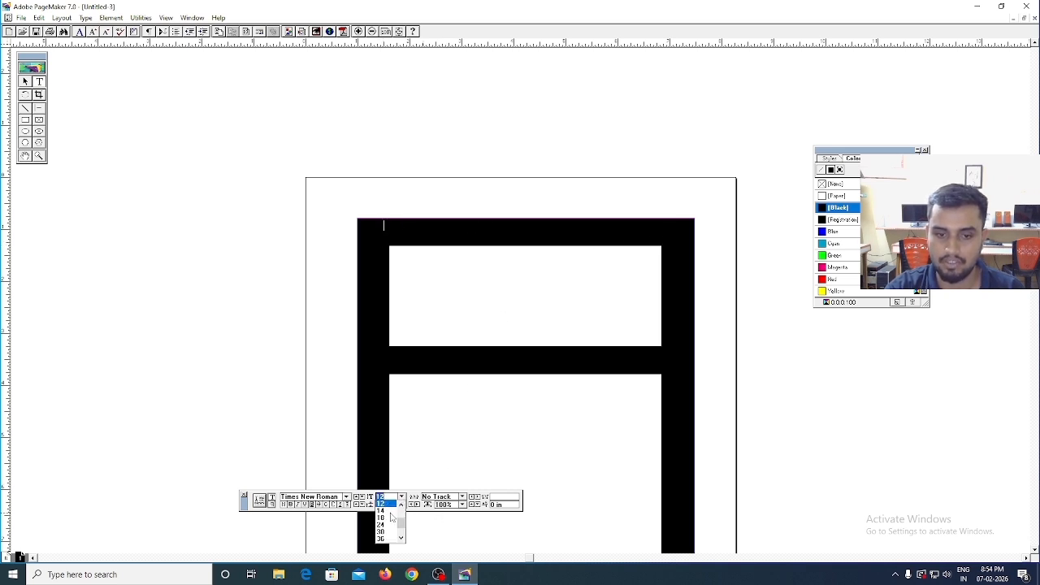
left_click(384, 514)
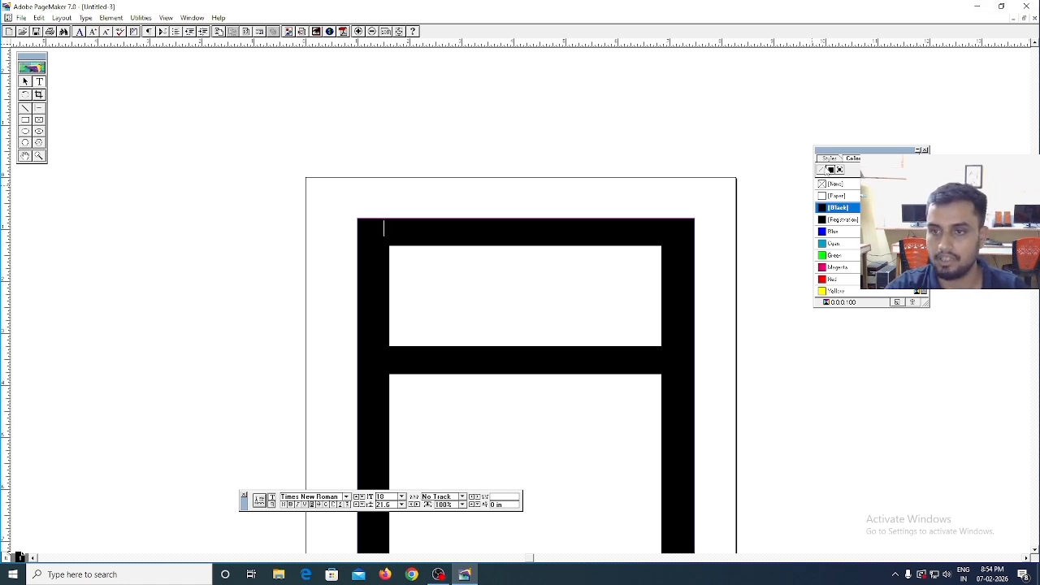
left_click(837, 291)
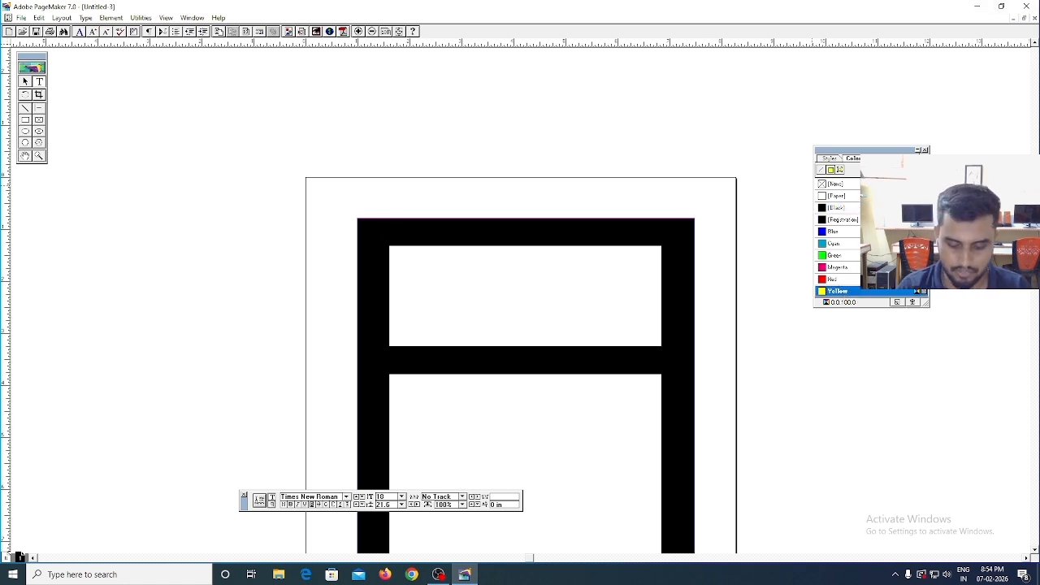
- Enter the heading "Max Tech Computers" in the text block on the top bar
type("Max")
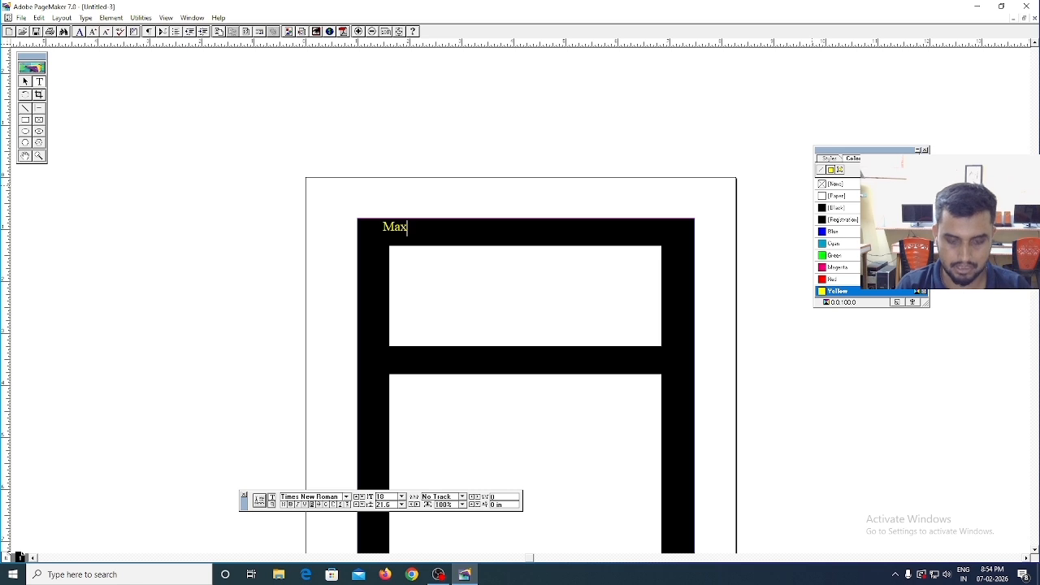
type(" Tech ")
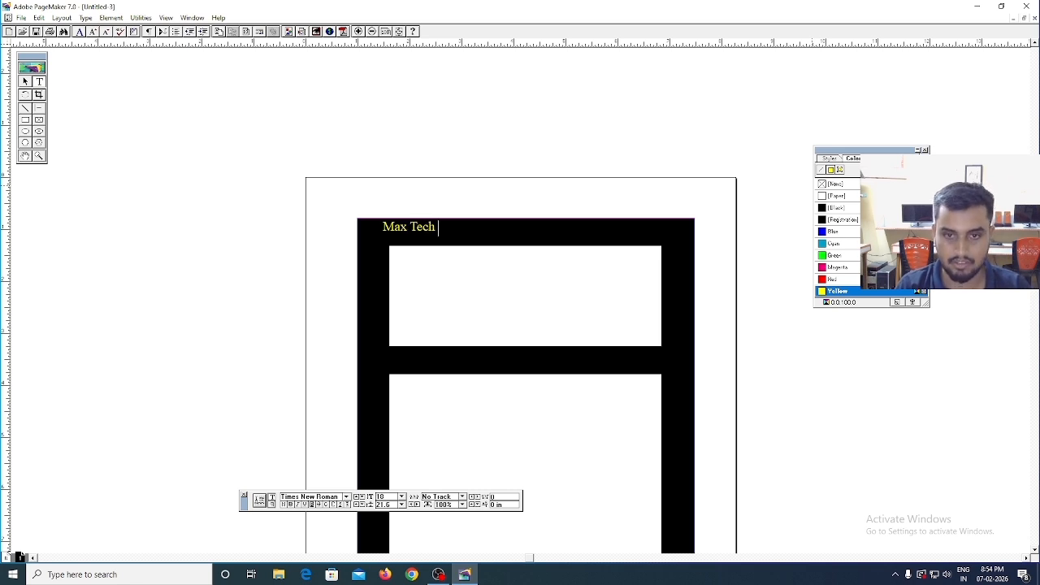
type("Compu")
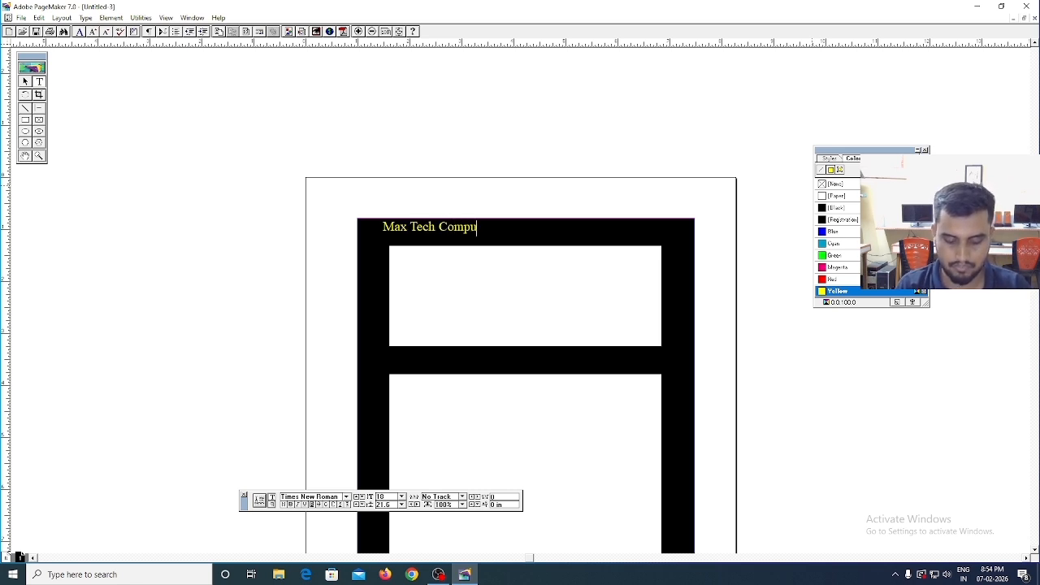
type("ter")
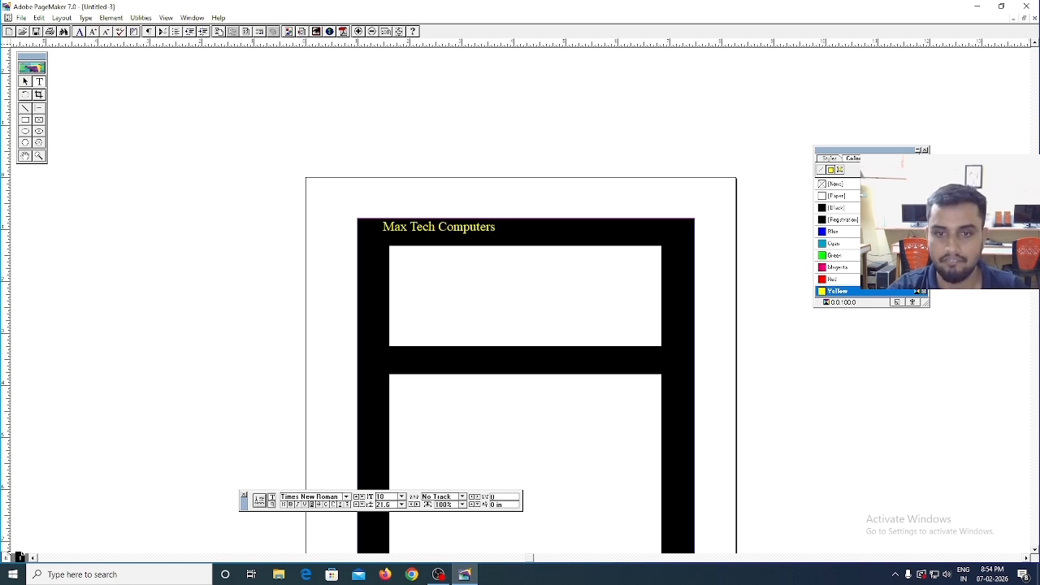
type("s")
- Set the font size of the "Max Tech Computers" heading to 24
left_click_drag(495, 231, 380, 231)
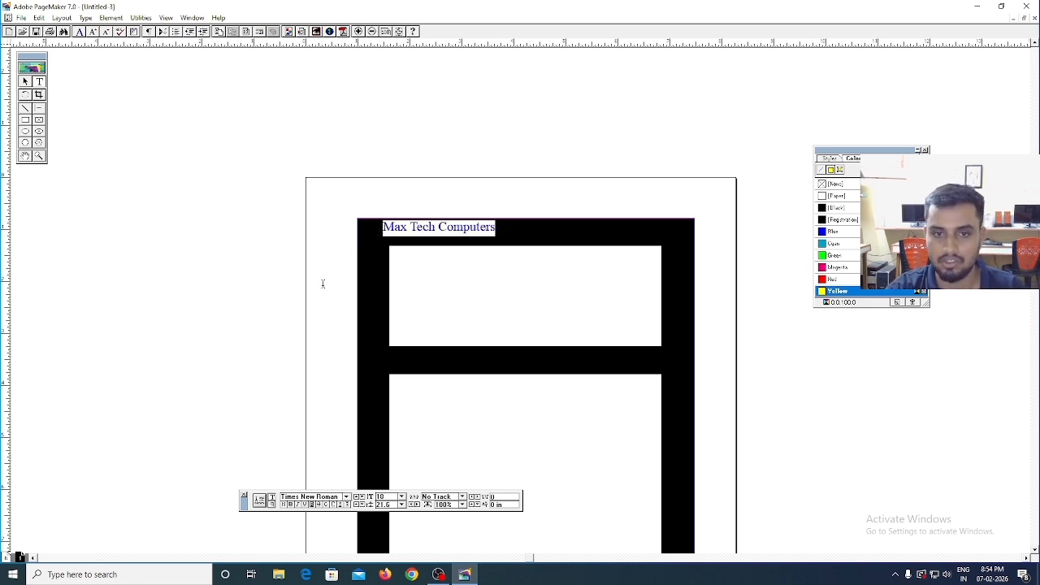
left_click(402, 496)
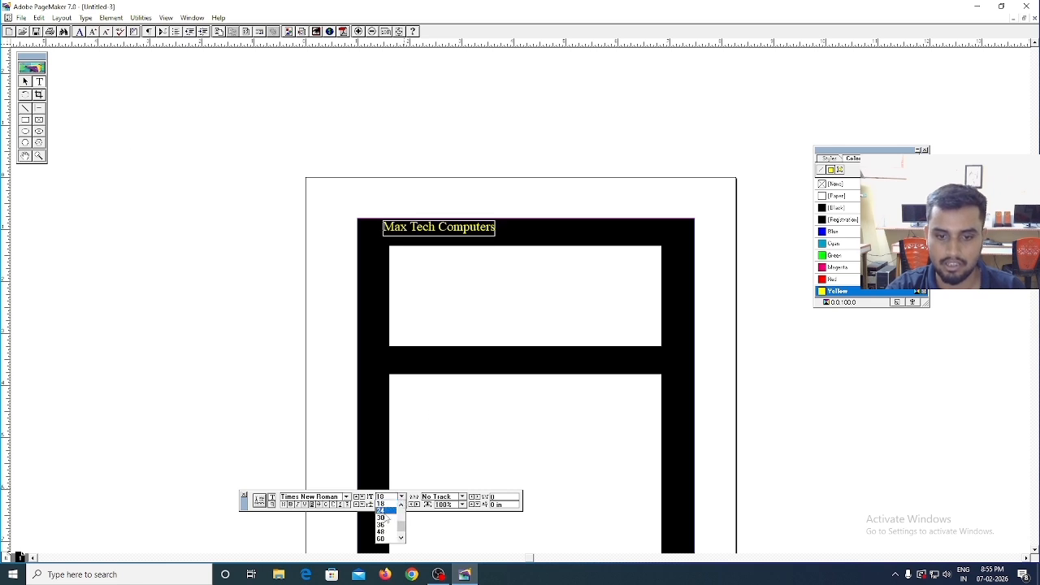
left_click(383, 510)
- Narrow the heading's text block to about 3.17 in and centre it within the black top bar
left_click(25, 81)
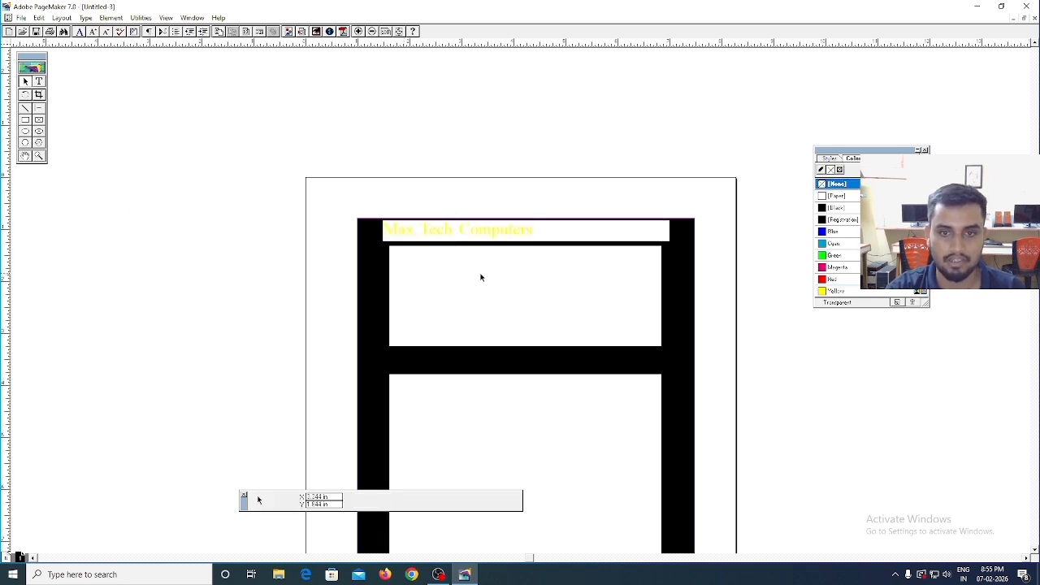
left_click(511, 234)
left_click_drag(510, 234, 525, 234)
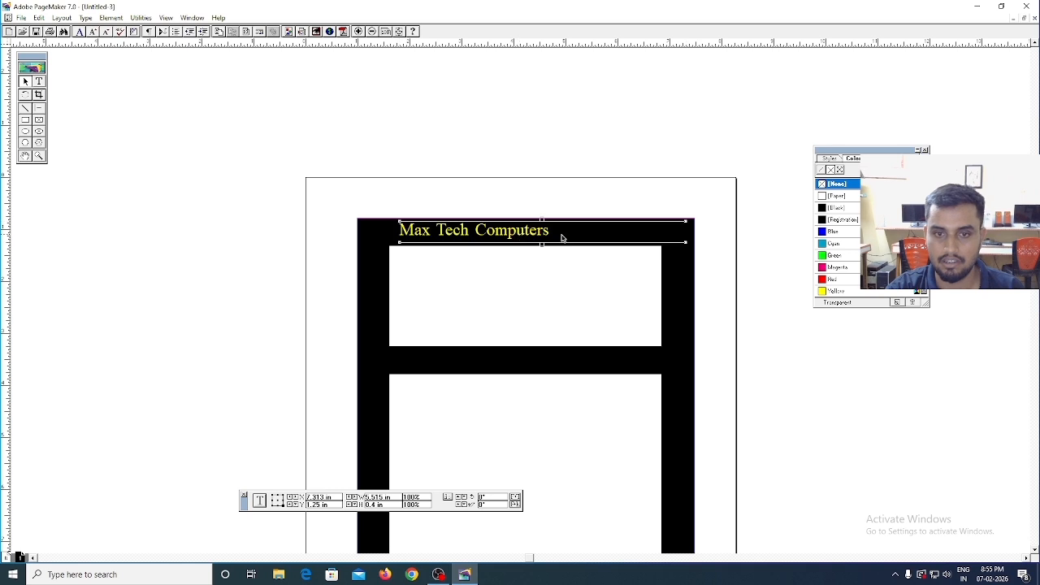
left_click_drag(661, 240, 588, 238)
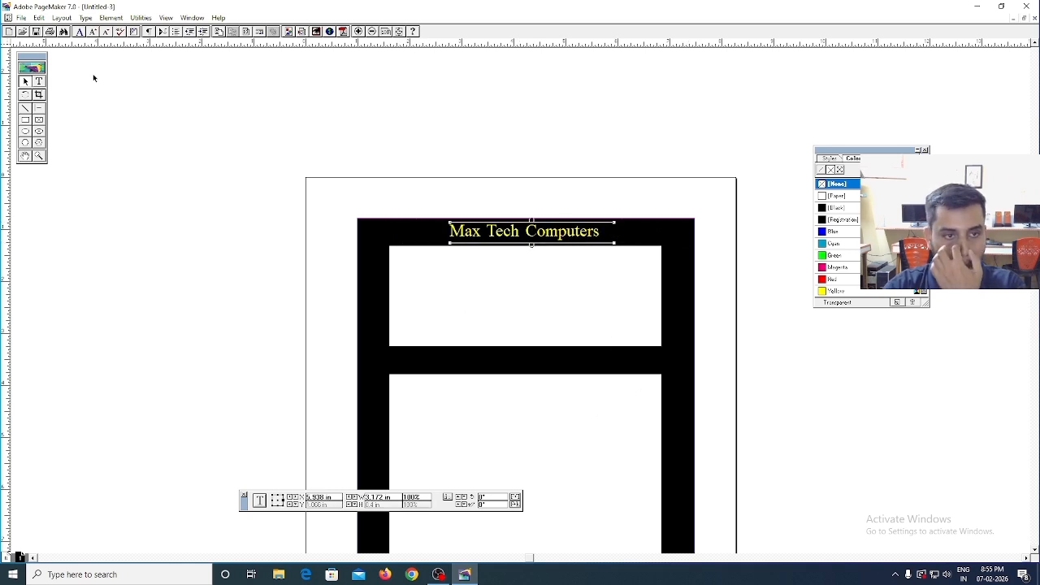
- Draw a rectangle about 4.37 in wide and 0.53 in high just beneath the black top bar and colour it Black
left_click(25, 120)
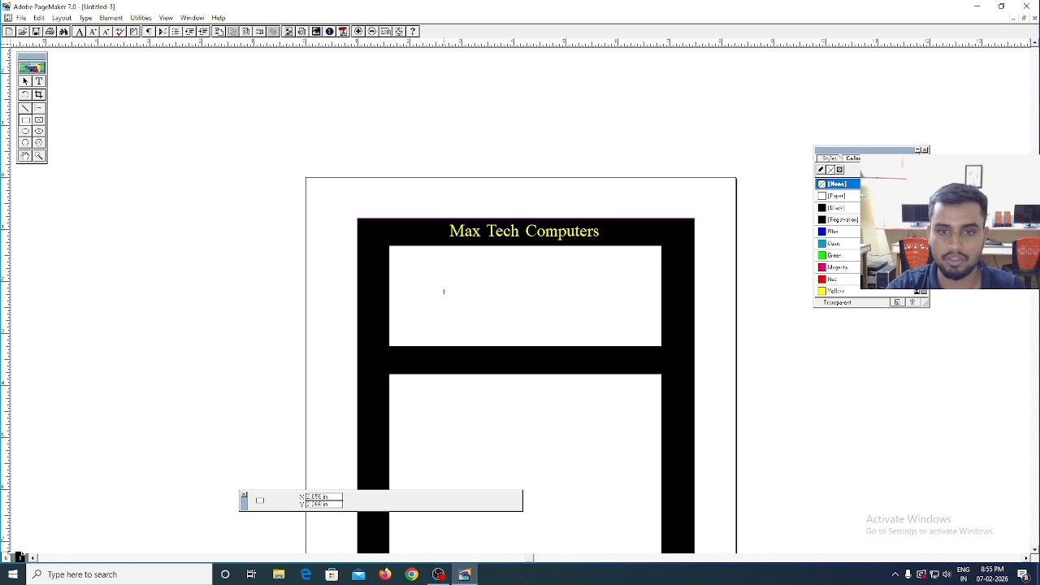
left_click_drag(415, 251, 642, 277)
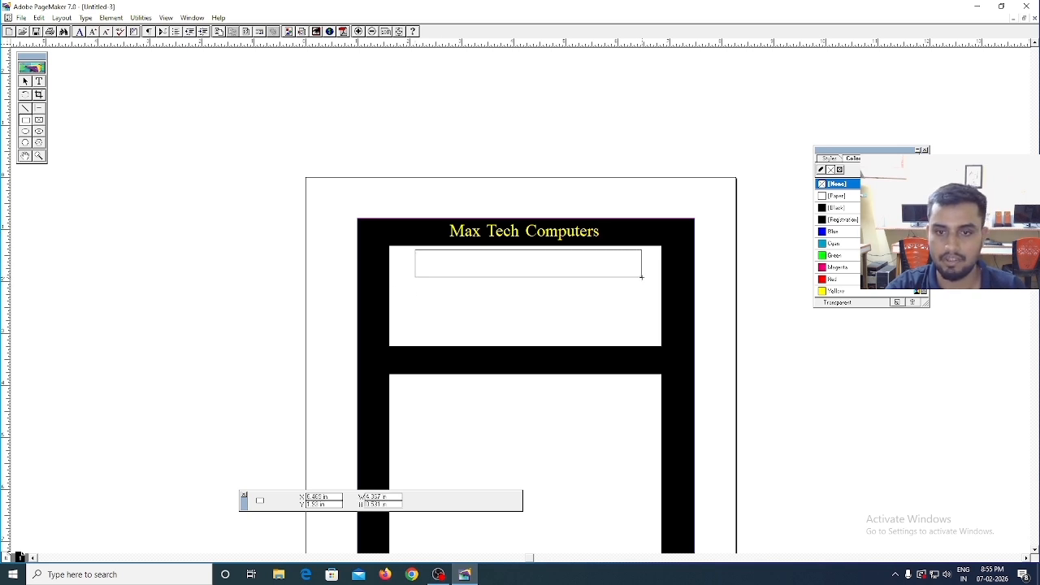
left_click(827, 209)
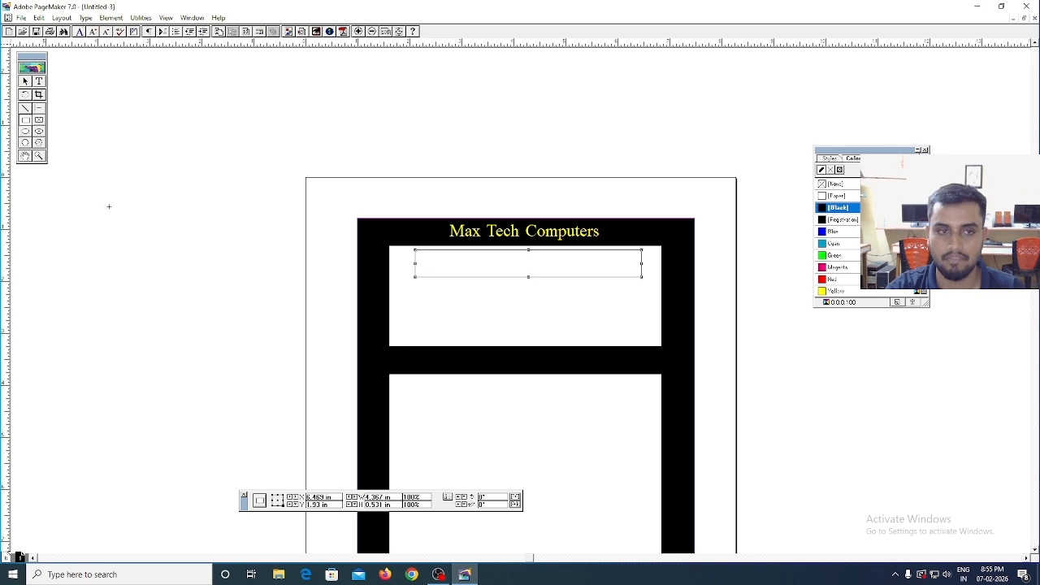
- Enter "Nalbari,Assam" in a text block inside the rectangle beneath the heading bar
left_click(38, 81)
left_click_drag(419, 250, 630, 269)
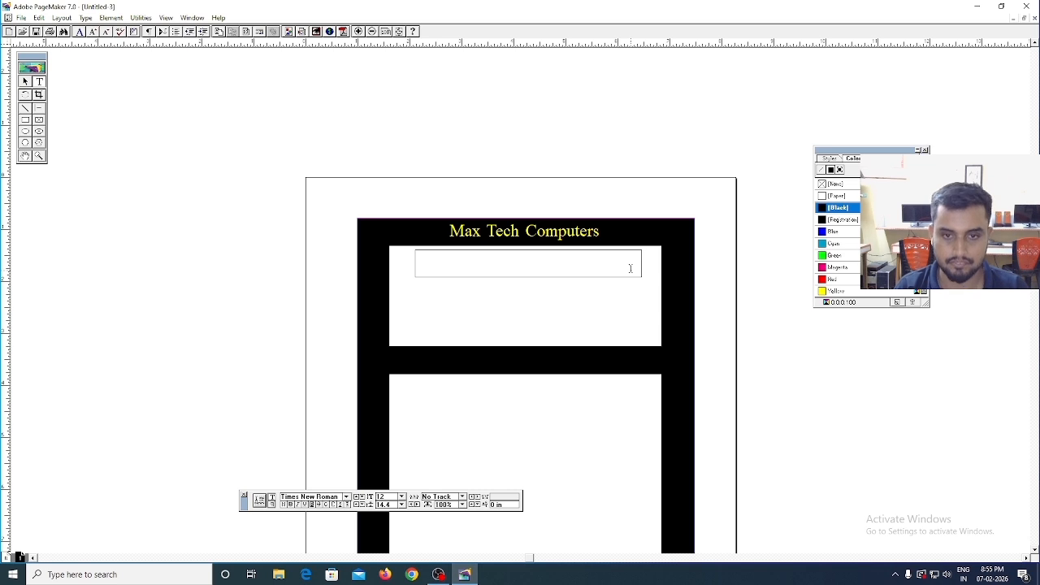
type("Nalbar")
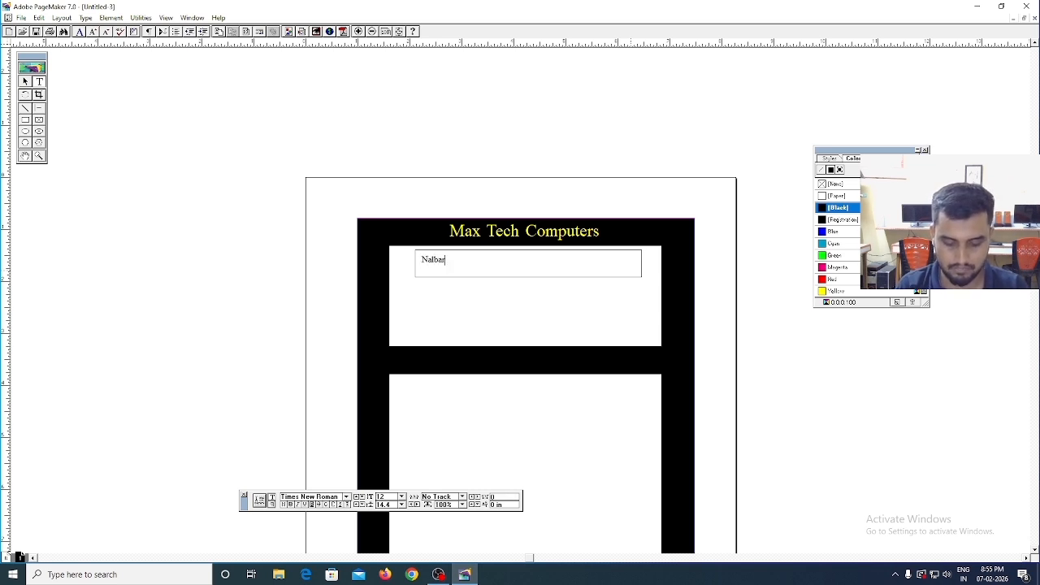
type("i,Assam")
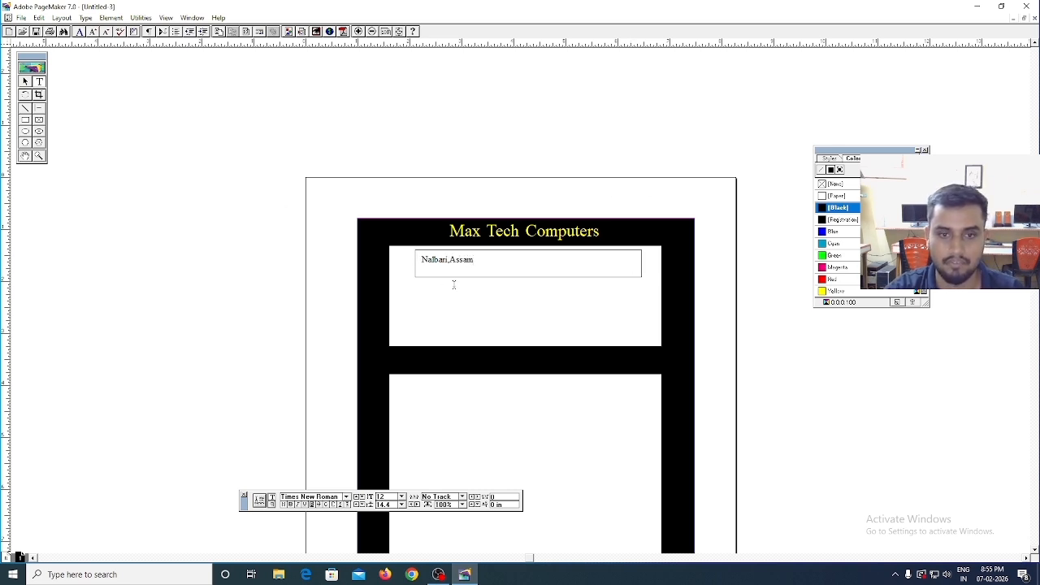
- Set the font size of the "Nalbari,Assam" text to 18
left_click_drag(422, 258, 486, 265)
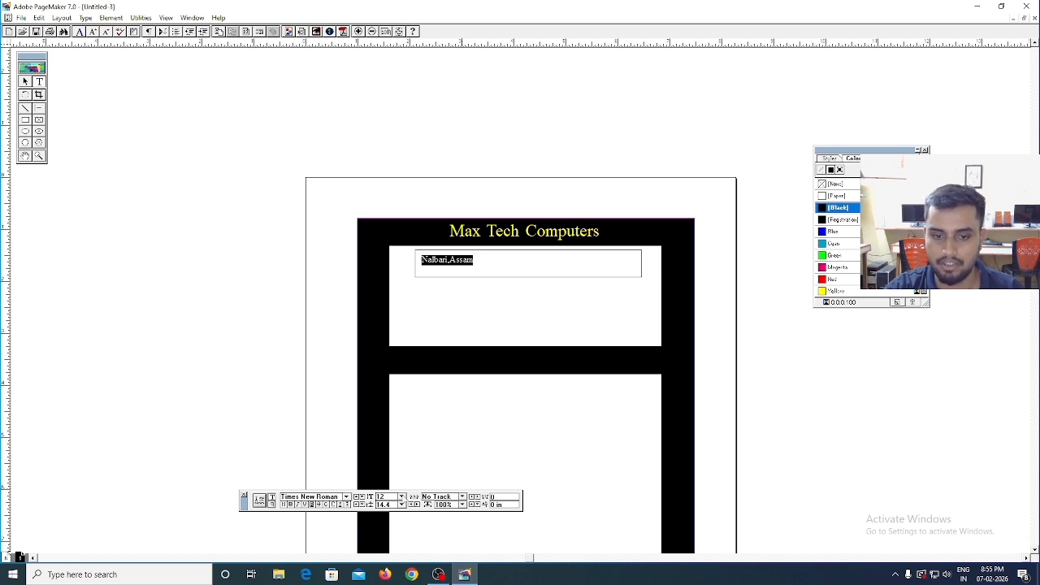
left_click(402, 496)
left_click(387, 522)
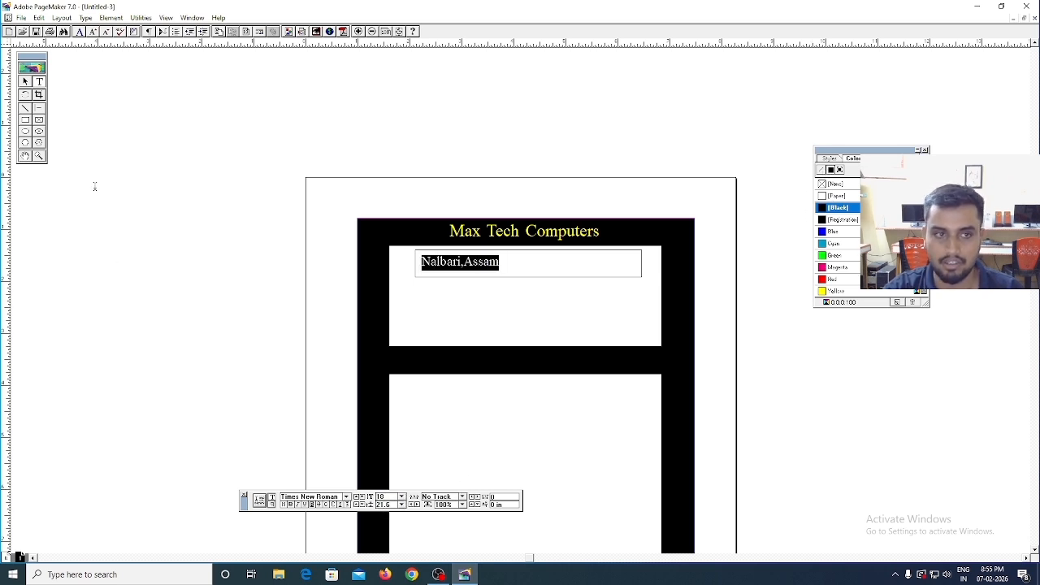
- Move the "Nalbari,Assam" text block towards the middle of its rectangle and narrow it to about 2.73 in
left_click(27, 83)
left_click(485, 263)
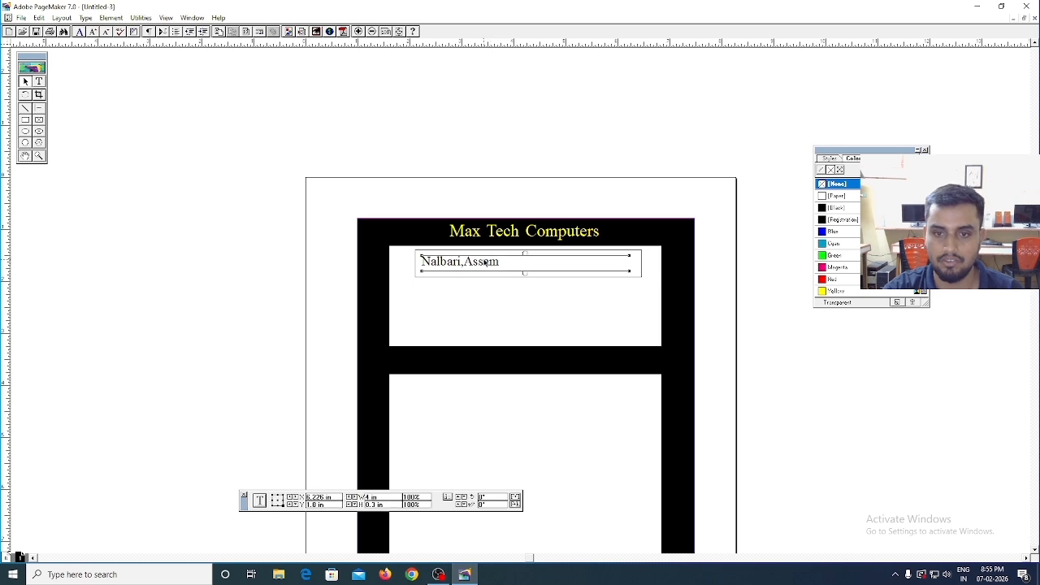
left_click_drag(485, 262, 530, 262)
left_click_drag(675, 272, 610, 272)
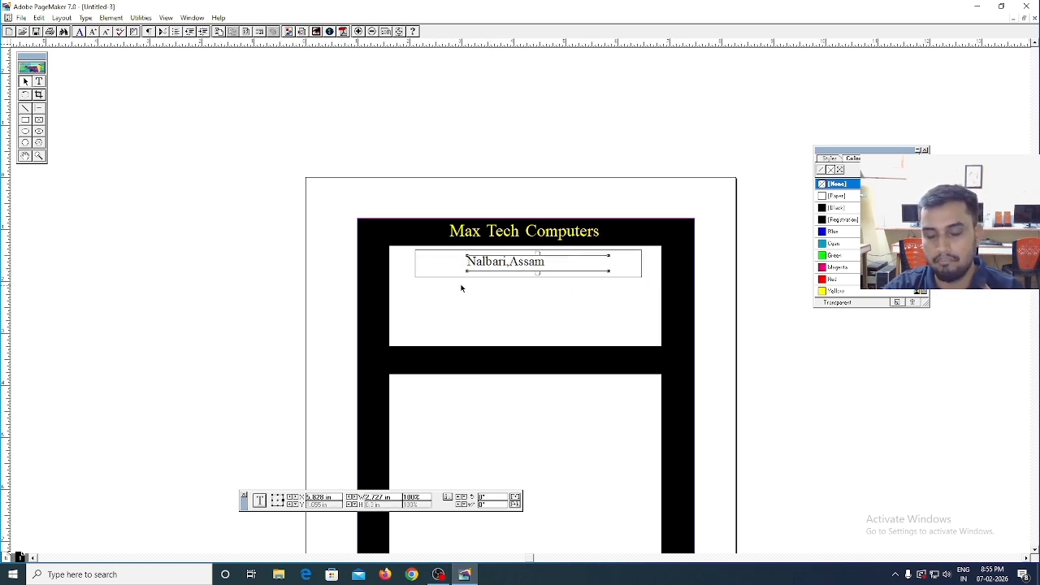
- Start a text block across the black middle bar with the font size set to 18
left_click(38, 81)
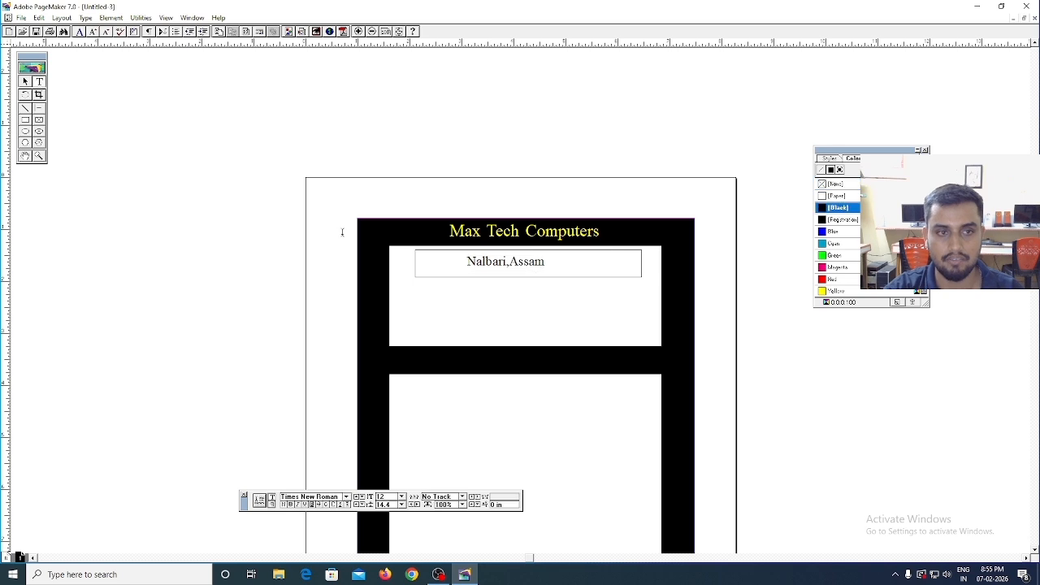
left_click_drag(453, 351, 611, 376)
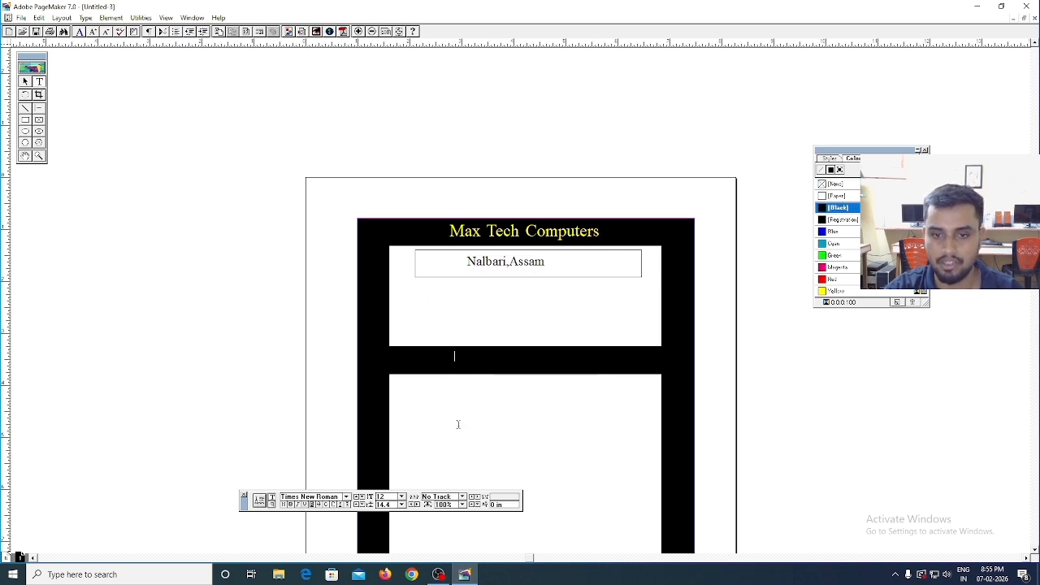
left_click(402, 496)
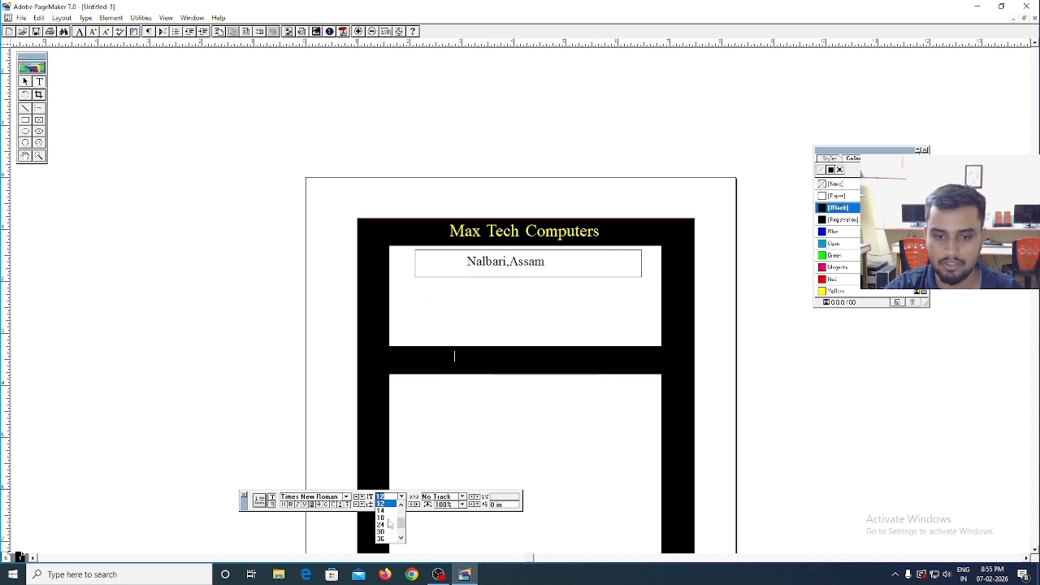
left_click(391, 515)
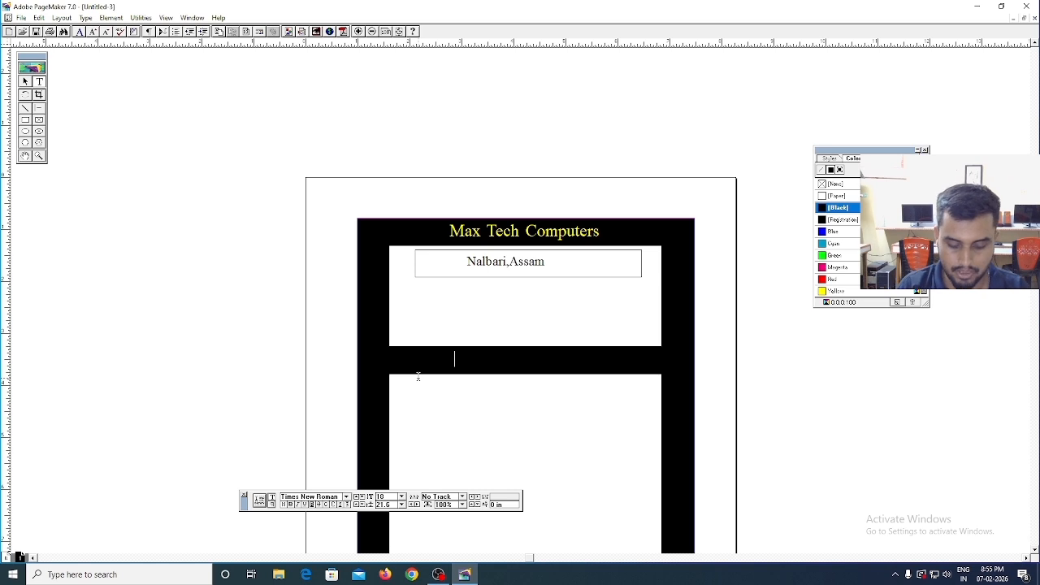
type("C")
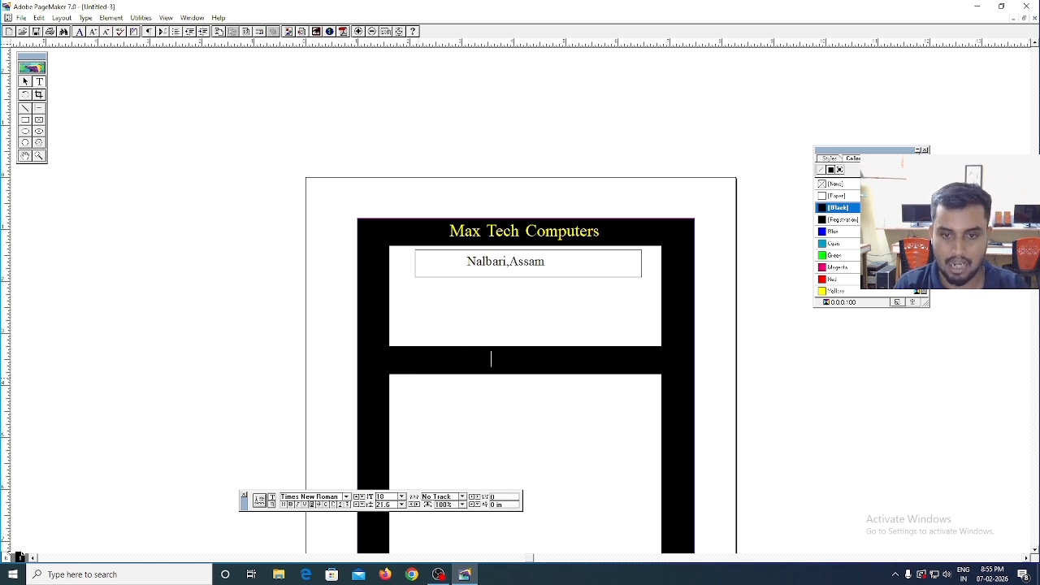
key("BackSpace")
key("BackSpace")
key("BackSpace")
key("BackSpace")
key("BackSpace")
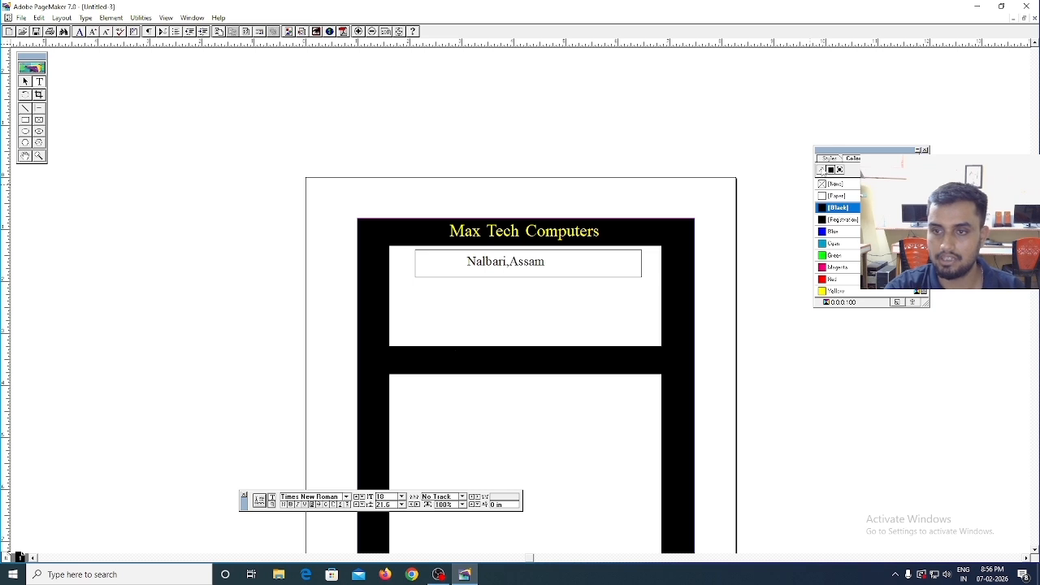
- Set the text colour to Yellow and enter "Course Name" on the black middle bar
left_click(837, 291)
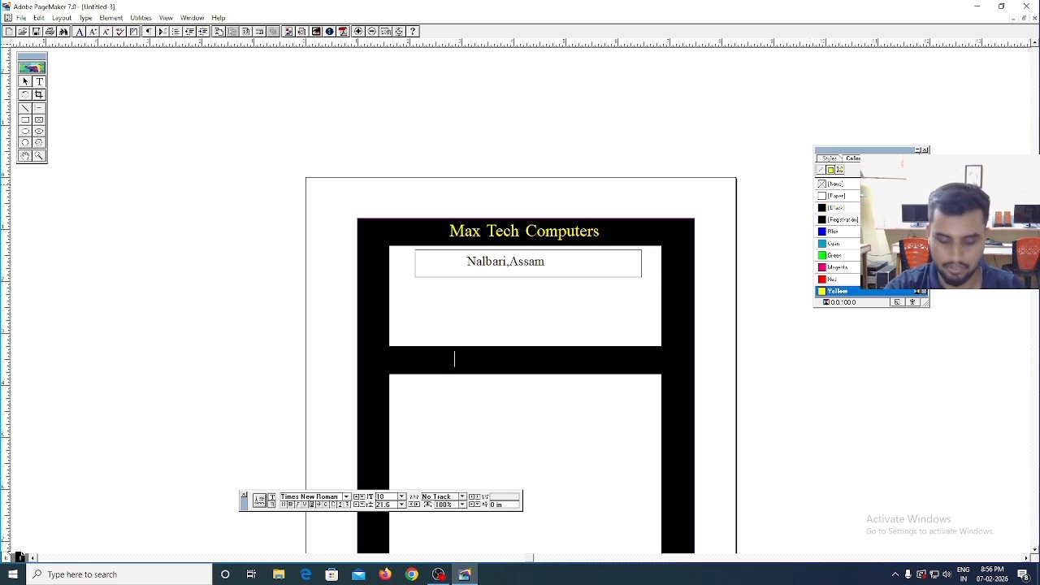
type("Course")
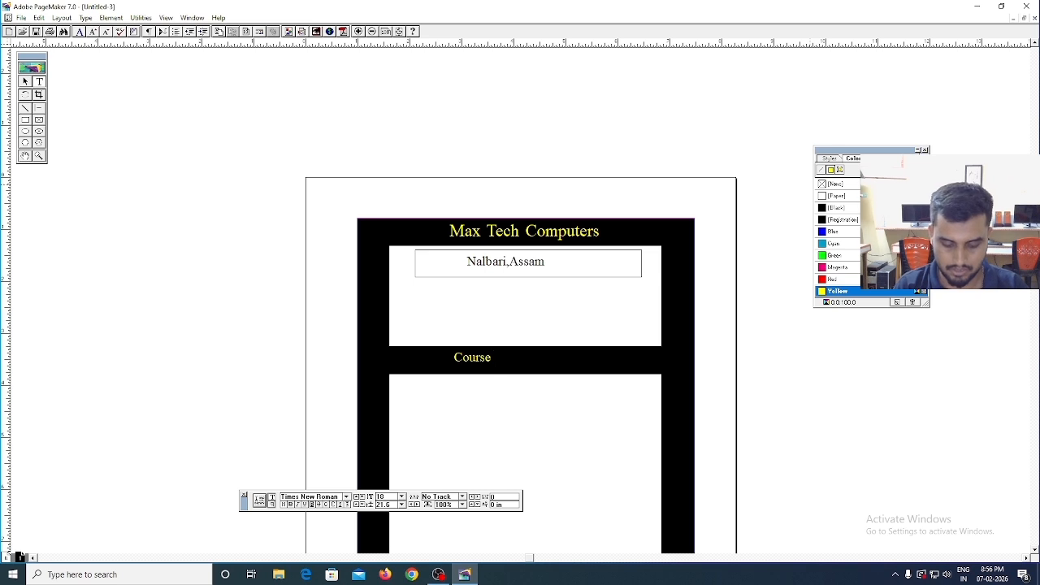
type(" Name")
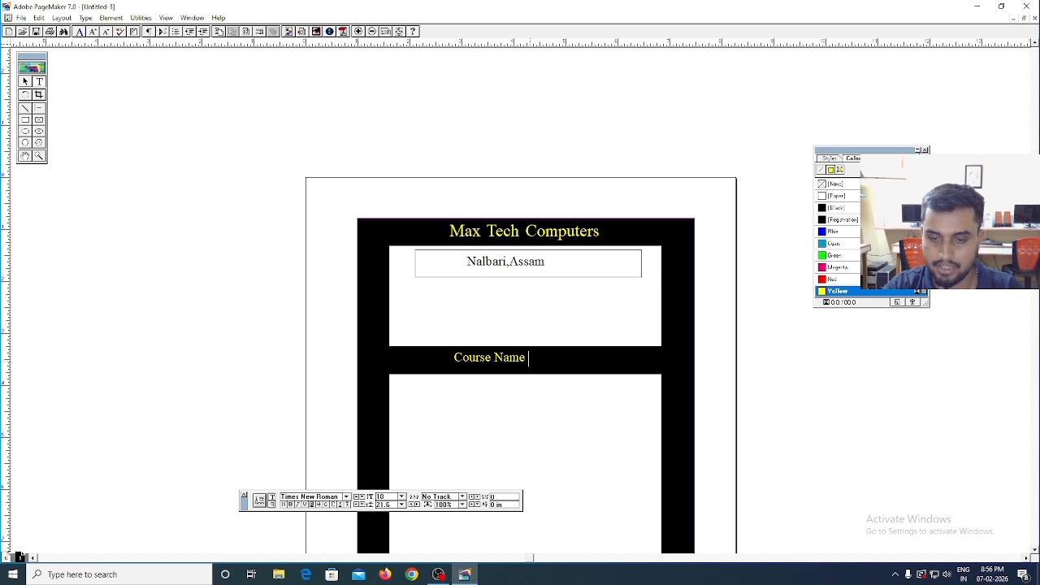
type(" h")
key("BackSpace")
key("BackSpace")
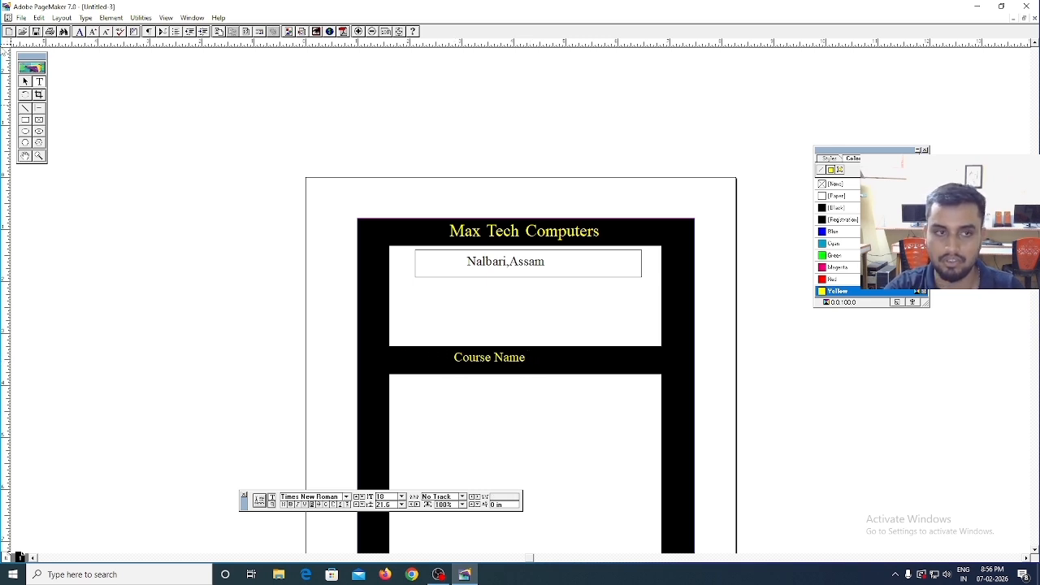
- Switch to the Pointer tool to select the "Course Name" text block, and return to the Text tool
key("ctrl+space")
left_click(482, 358)
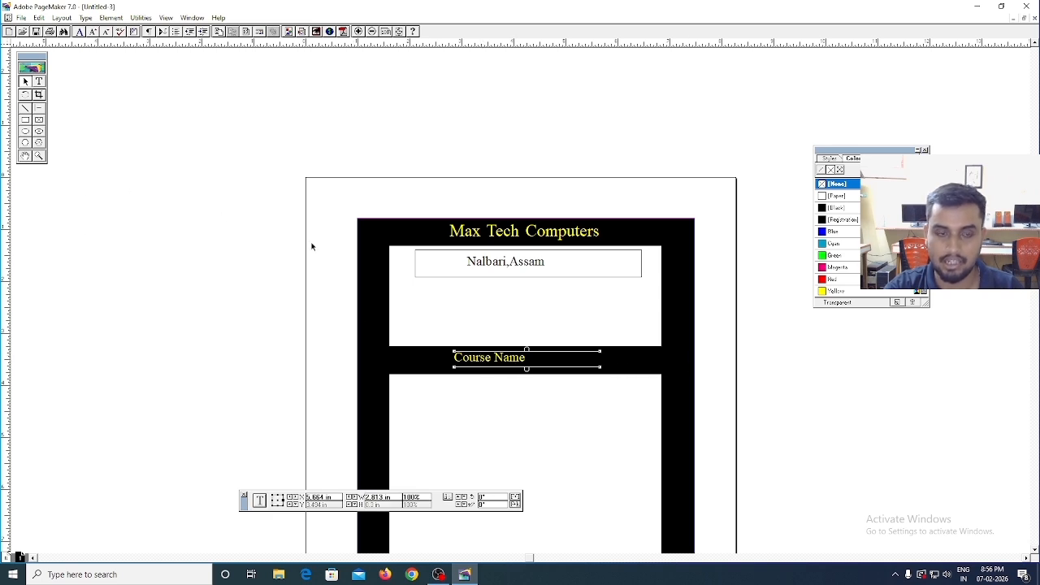
key("ctrl+space")
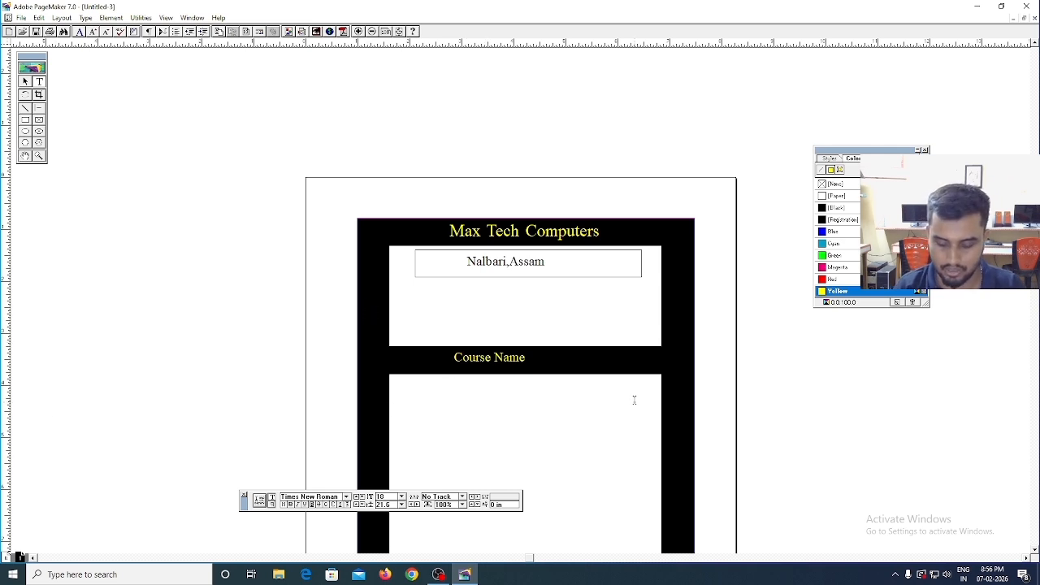
key("ctrl+0")
key("ctrl+0")
key("ctrl+0")
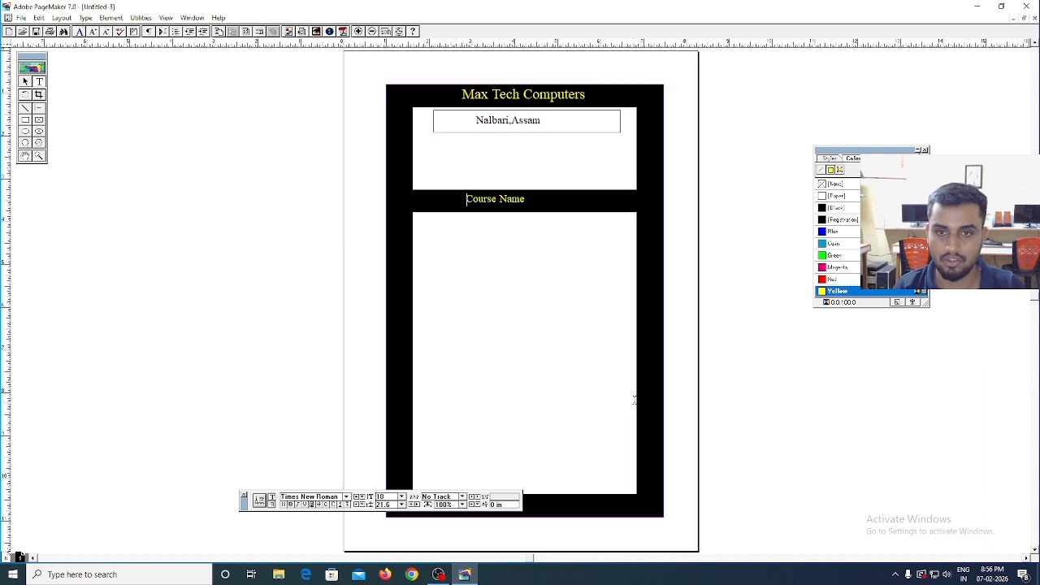
key("ctrl+1")
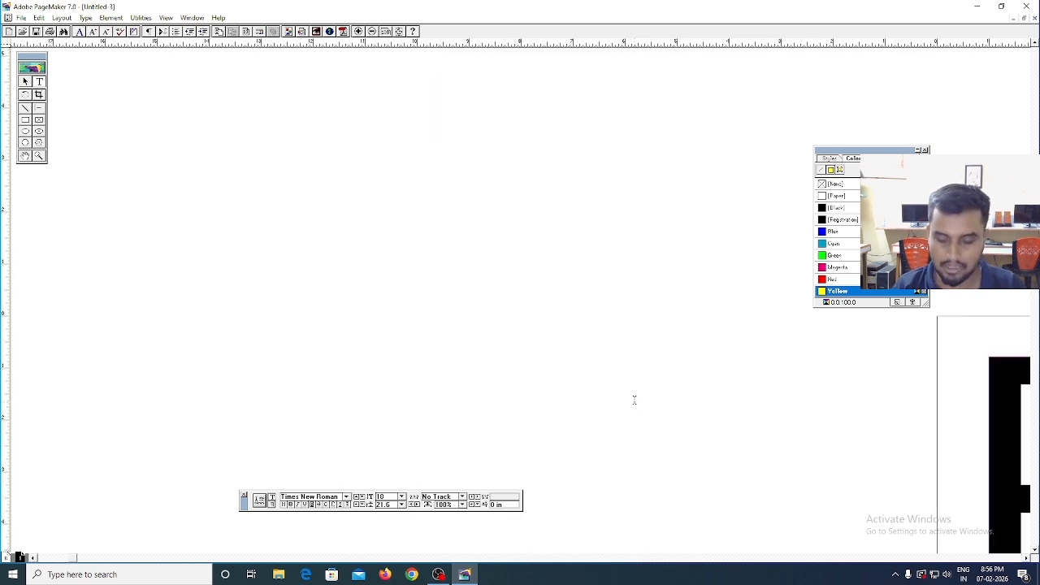
- Open the Windows On-Screen Keyboard, try its Ctrl and menu keys, and minimise it
left_click(54, 574)
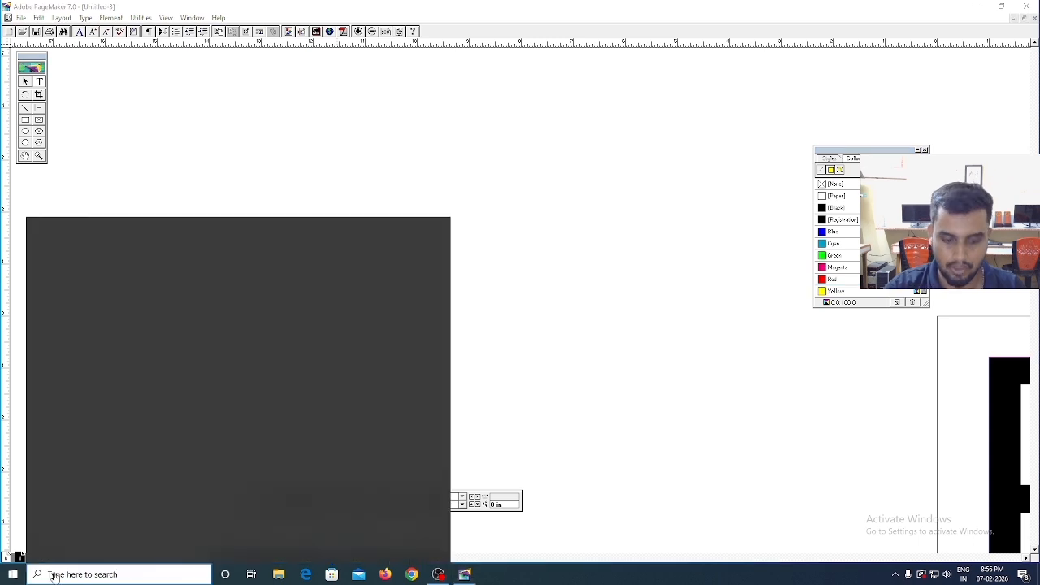
type("on")
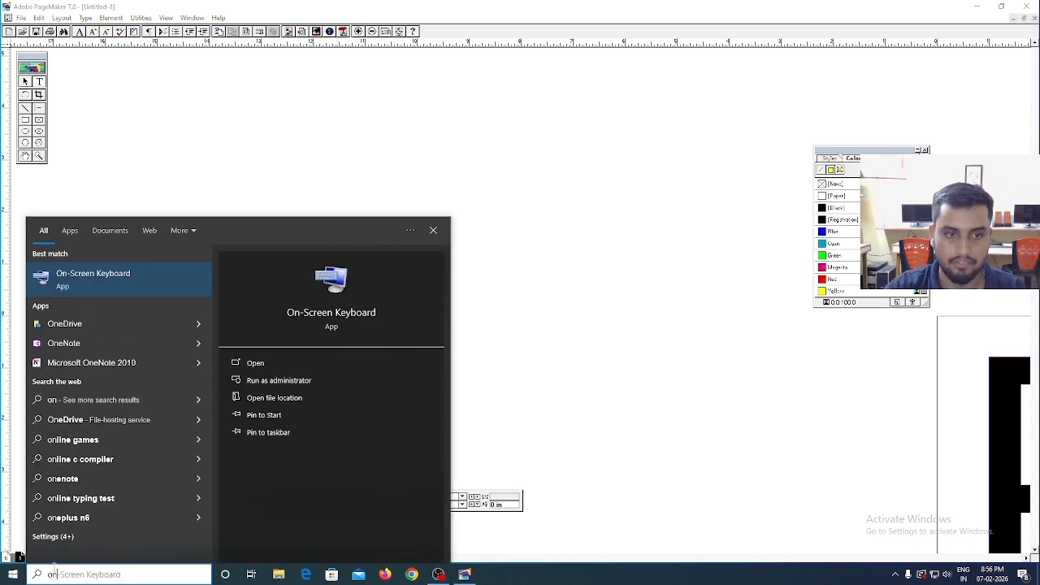
left_click(112, 281)
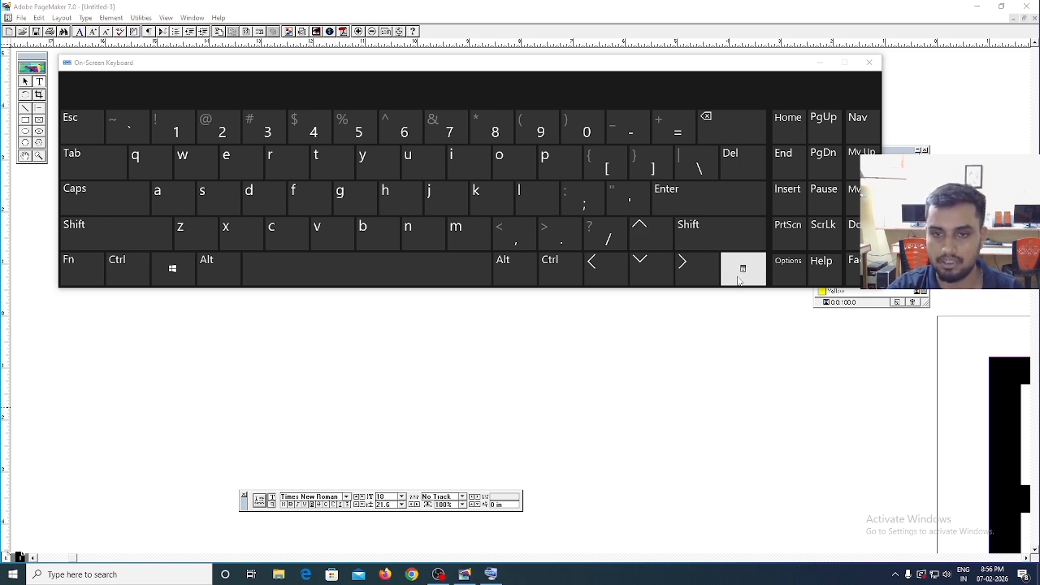
left_click(133, 271)
left_click(726, 279)
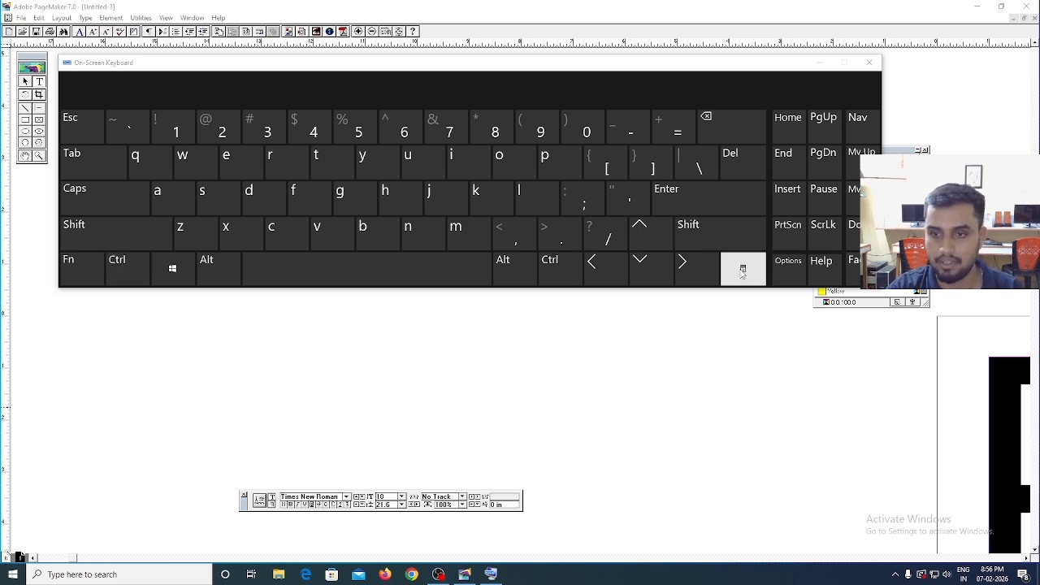
left_click(133, 269)
left_click(744, 271)
left_click(820, 62)
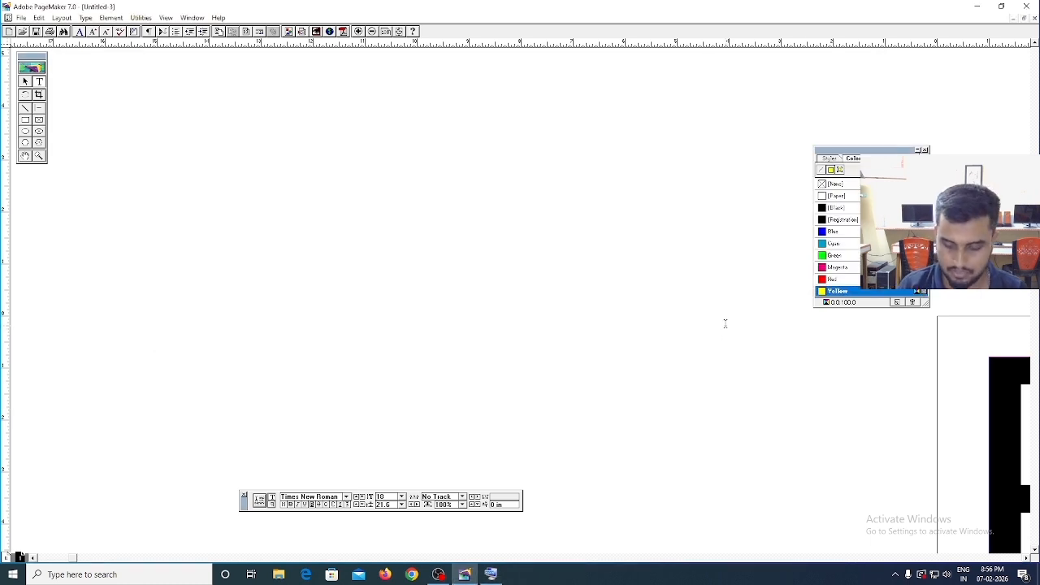
- Close the Untitled-3 document without saving it
key("ctrl+0")
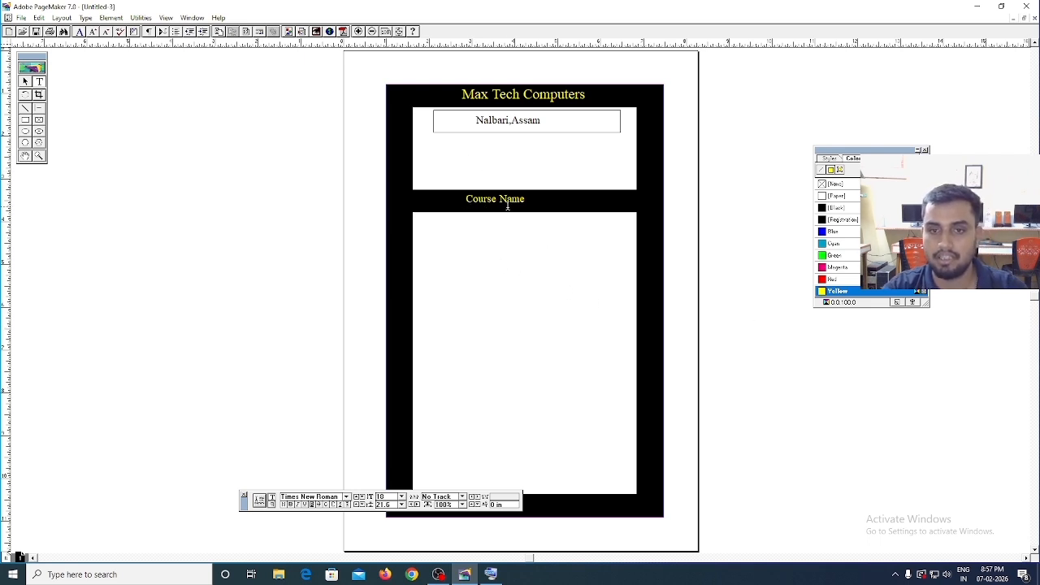
left_click(1033, 17)
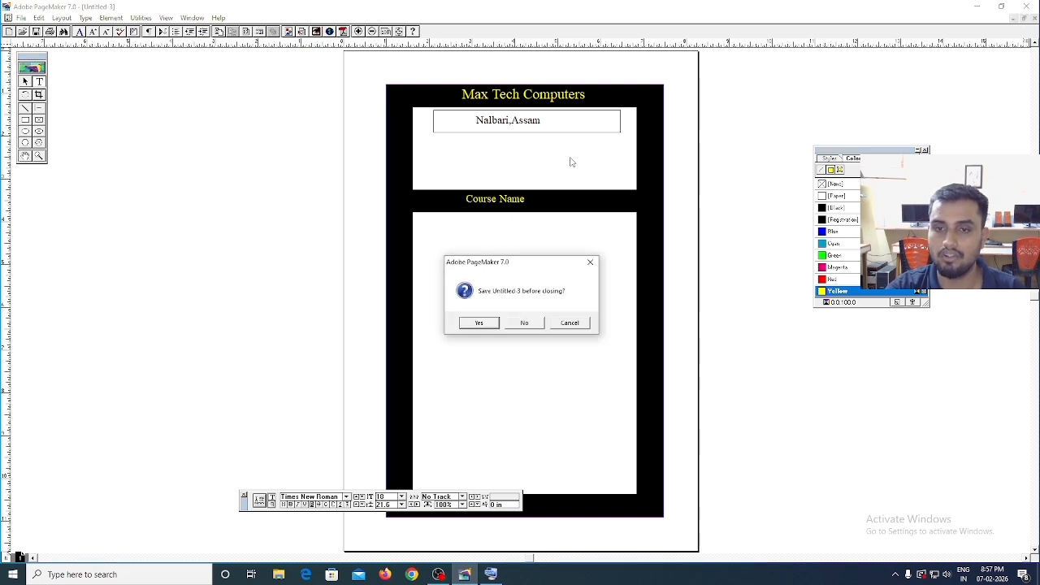
left_click(525, 323)
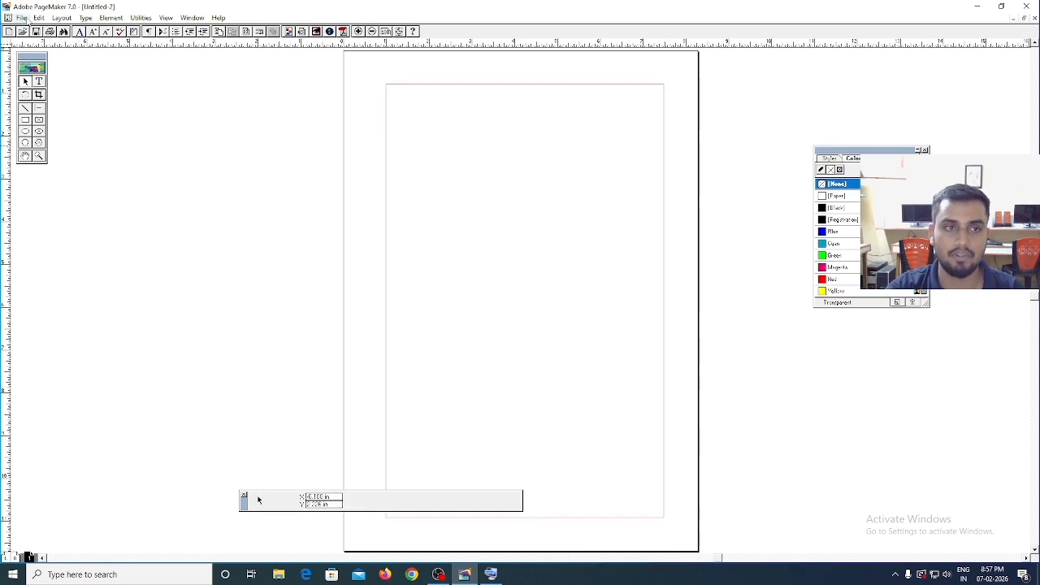
- Activate the Text tool, shift the control palette slightly on the blank page, and minimise PageMaker to the desktop
left_click(39, 81)
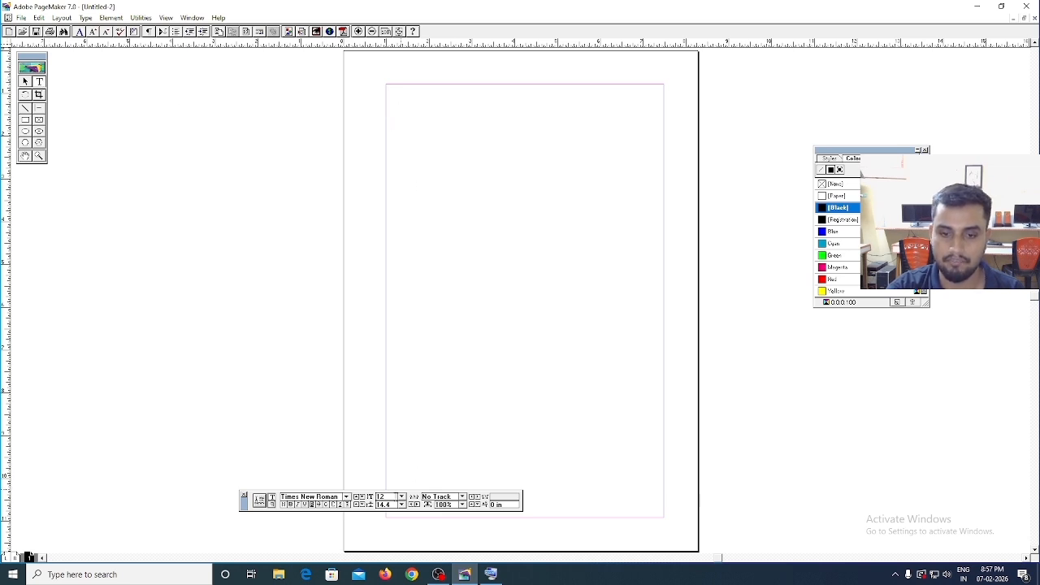
left_click_drag(244, 501, 269, 507)
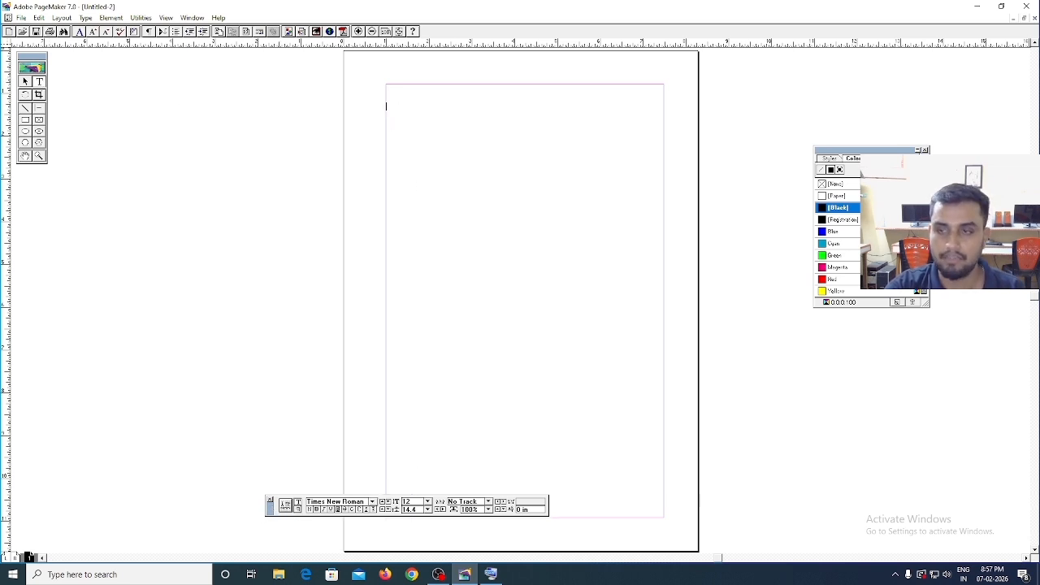
left_click(979, 7)
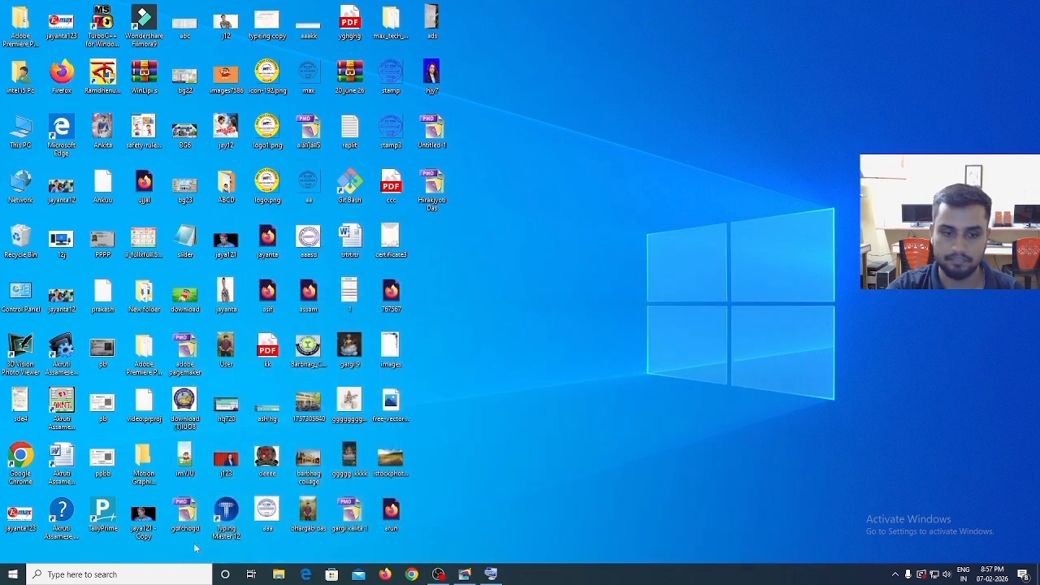
- Search Windows for "akru" and launch the Akruti Assamese MultiFont Engine
left_click(116, 575)
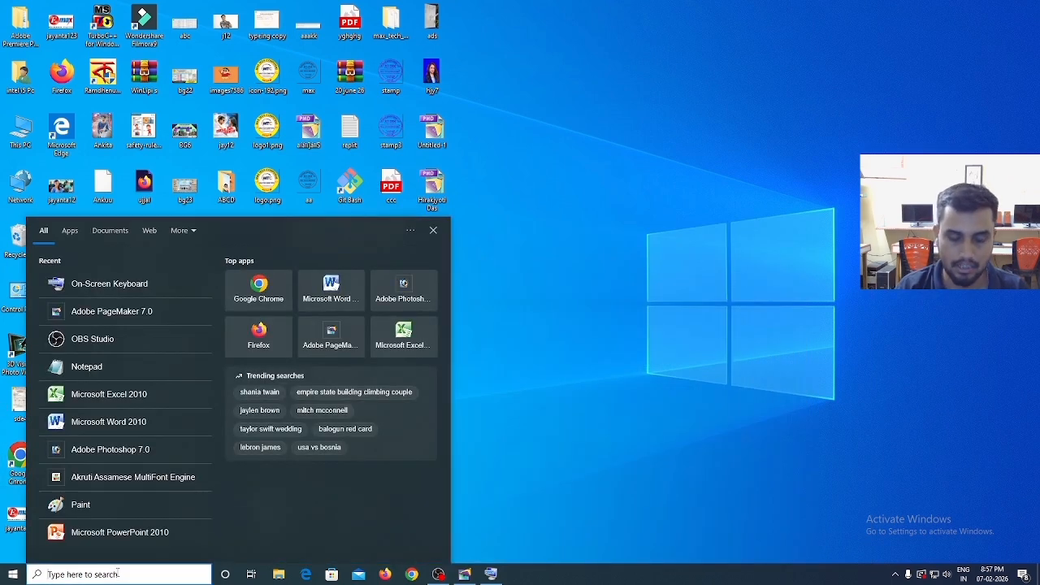
type("akru")
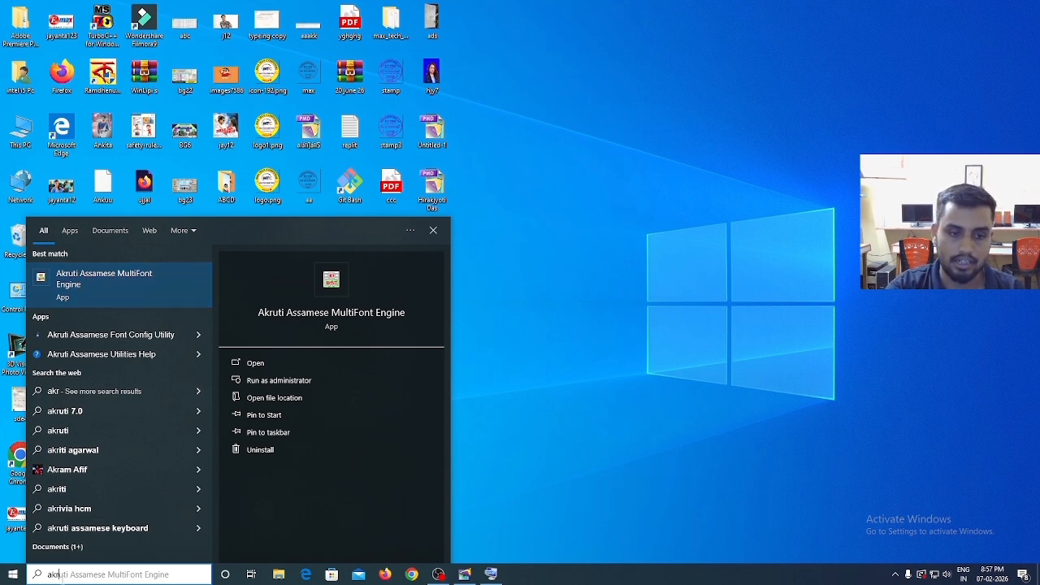
type("uti")
key("BackSpace")
key("BackSpace")
key("BackSpace")
key("BackSpace")
key("BackSpace")
key("BackSpace")
key("BackSpace")
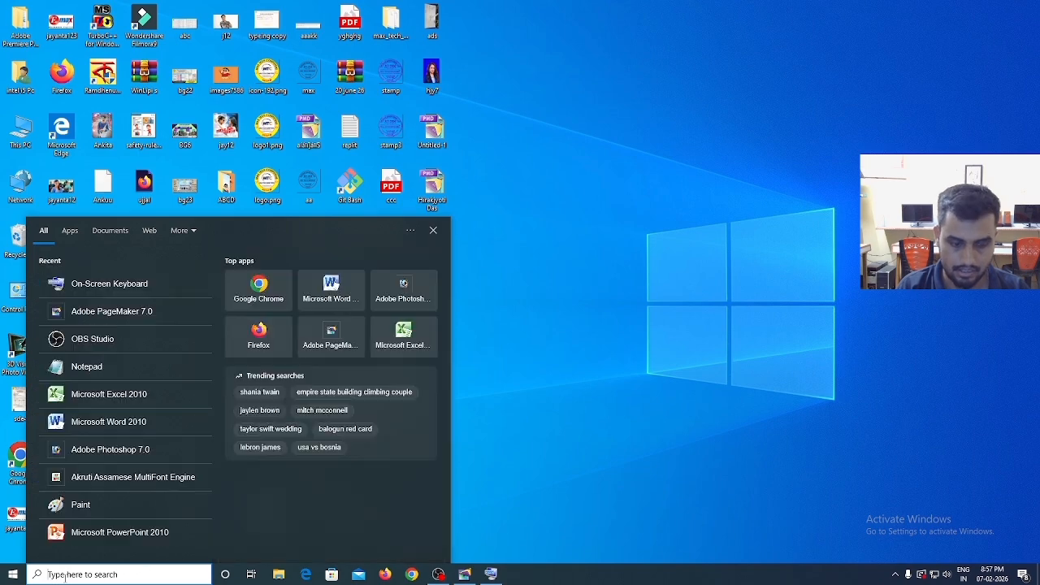
type("akru")
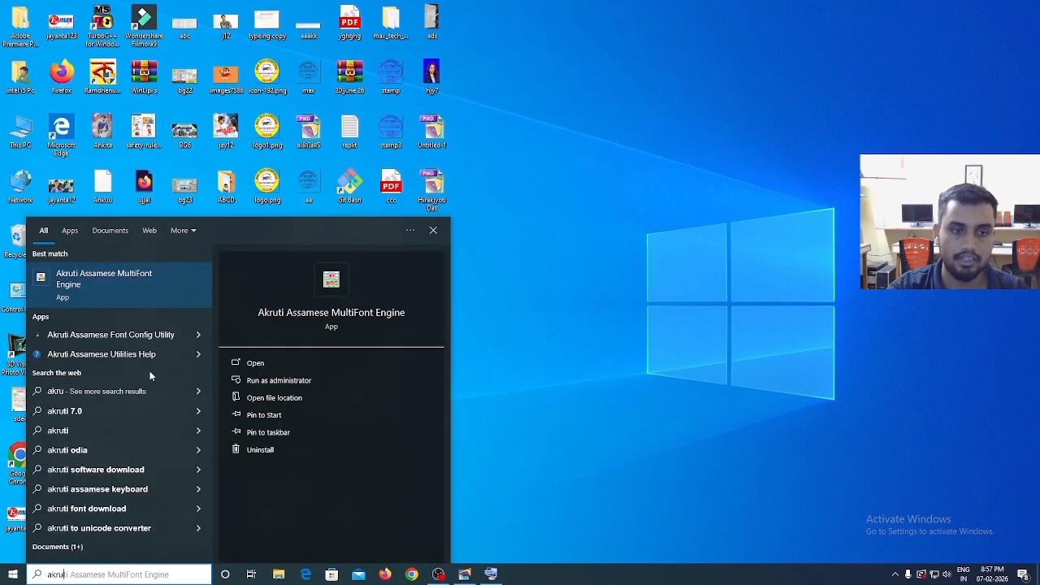
left_click(148, 282)
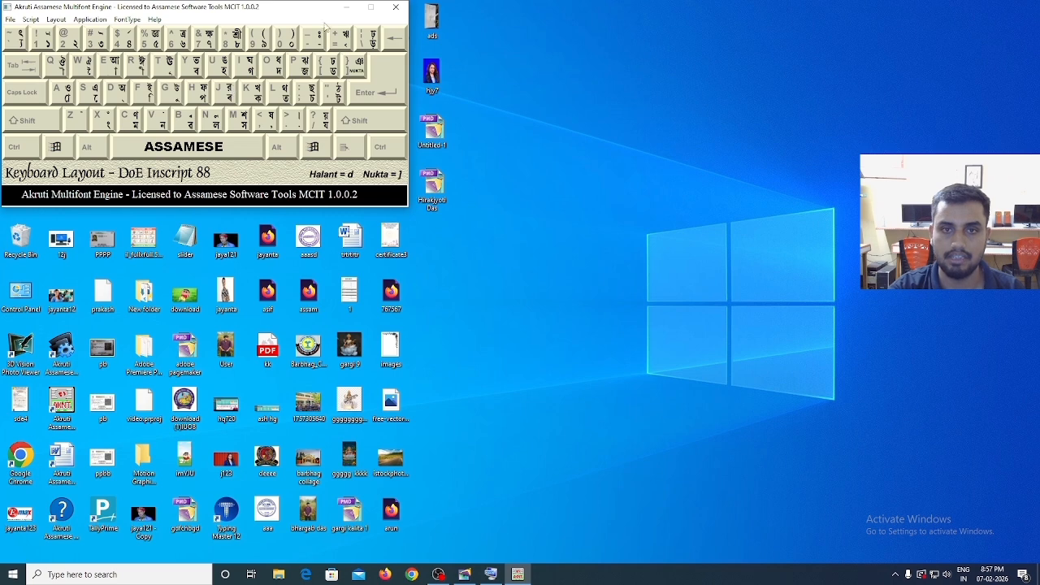
- Move the Akruti keyboard layout window towards the upper middle of the desktop and minimise it
left_click_drag(322, 11, 672, 40)
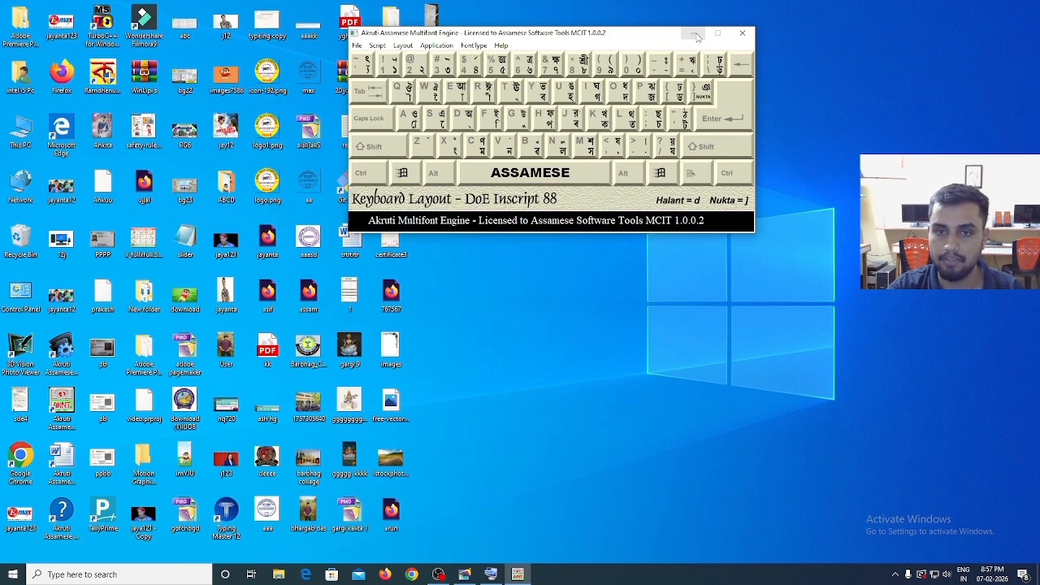
left_click_drag(661, 41, 700, 39)
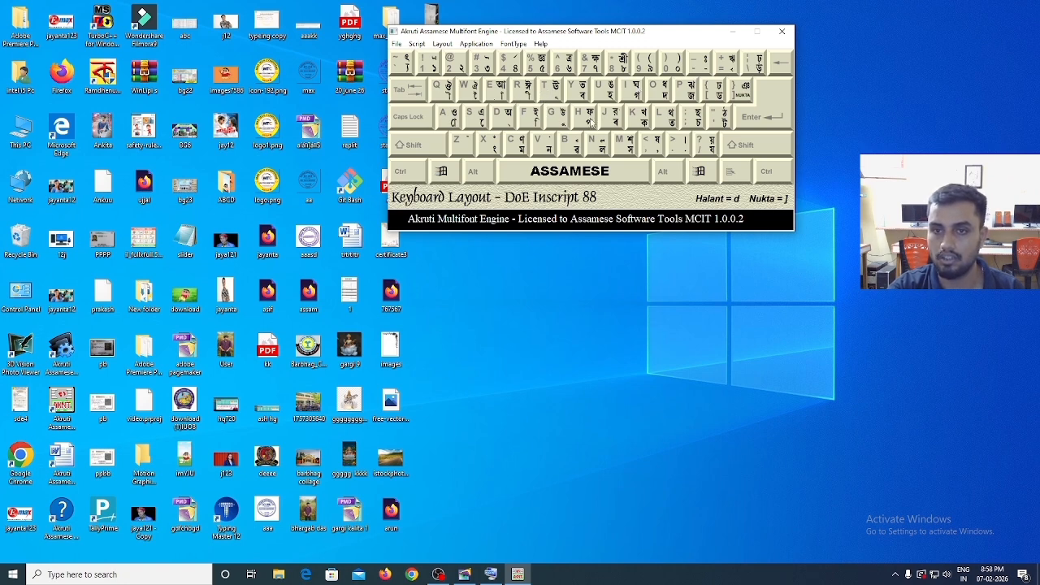
left_click(735, 34)
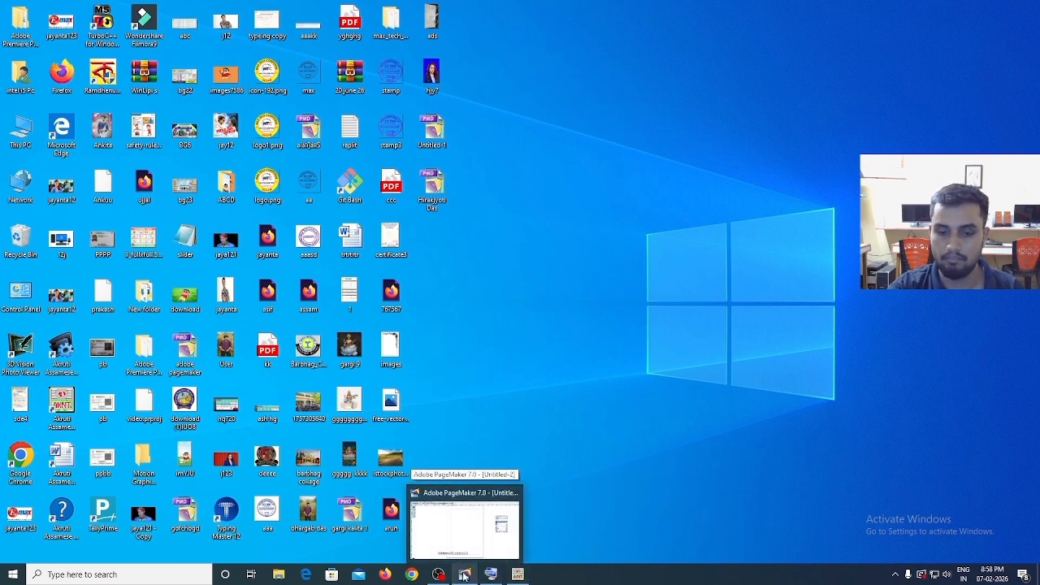
- Switch back to PageMaker, place a text insertion point on the blank page and set the font size to 24
left_click(464, 576)
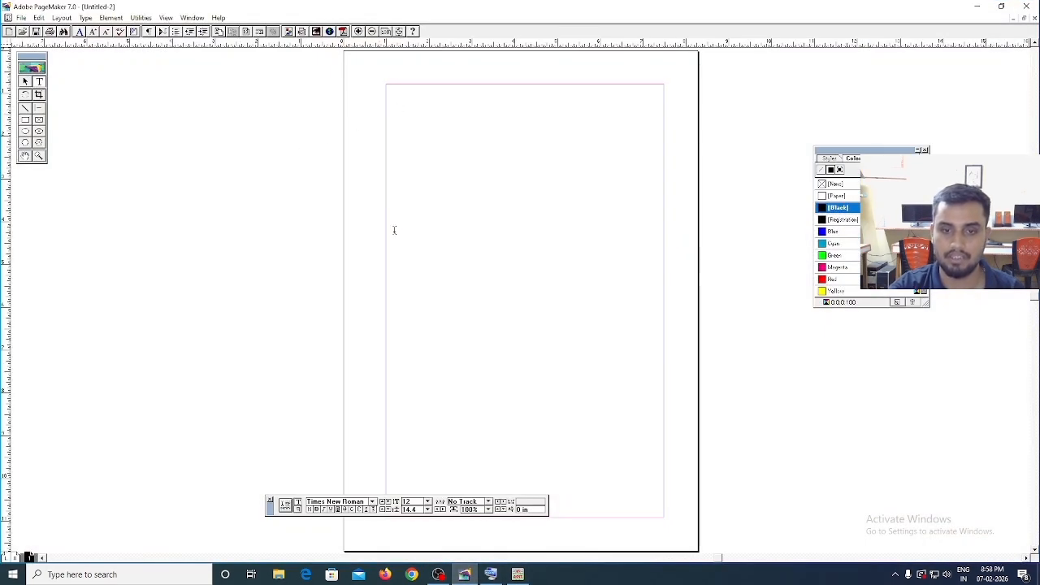
left_click(434, 484)
left_click(427, 501)
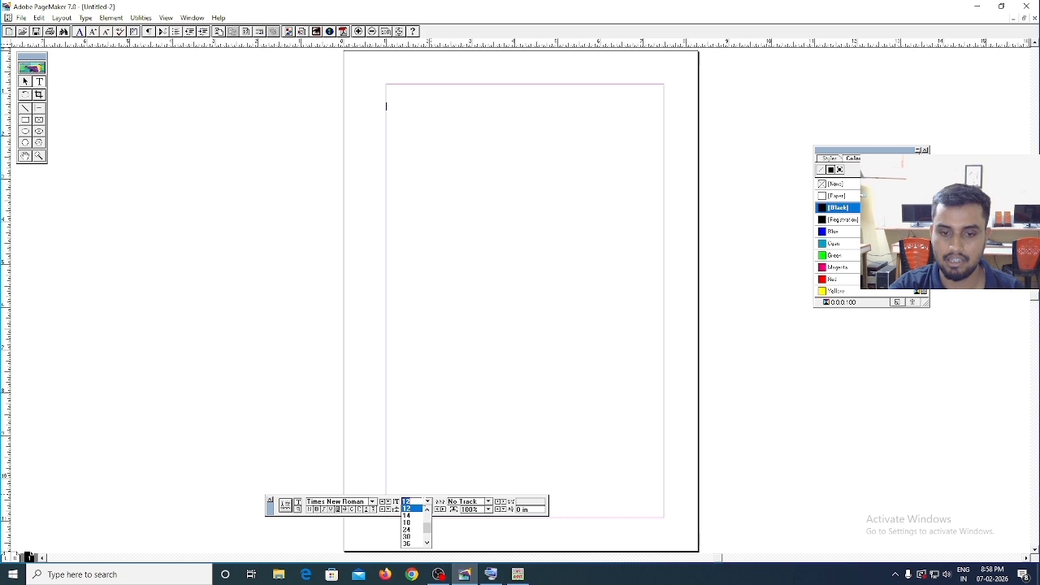
left_click(408, 530)
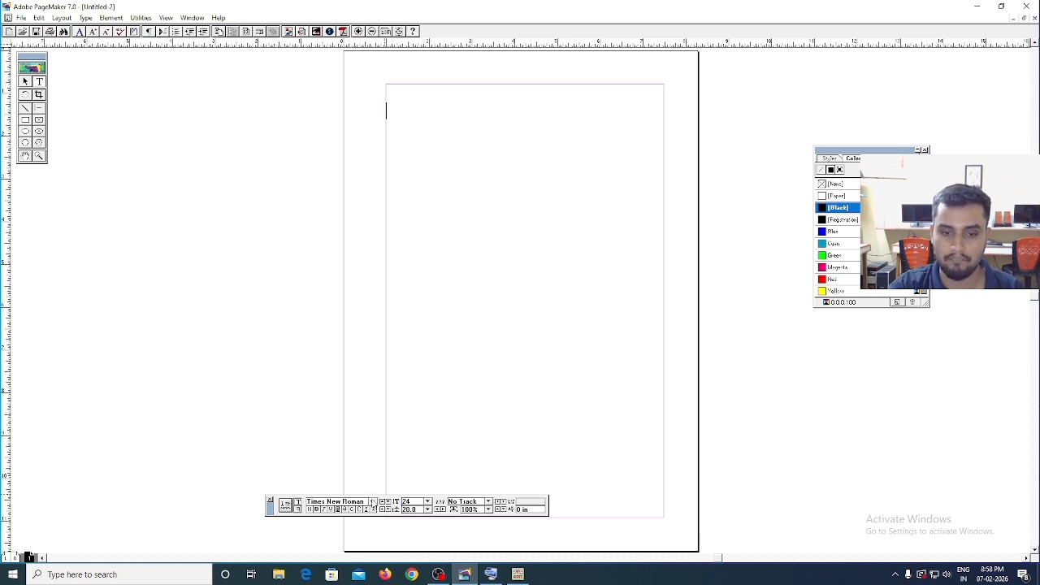
- Set the text font to the Assamese typeface AkrutiAsmBhanu
left_click(372, 501)
scroll(378, 527, "up", 1)
scroll(378, 526, "up", 10)
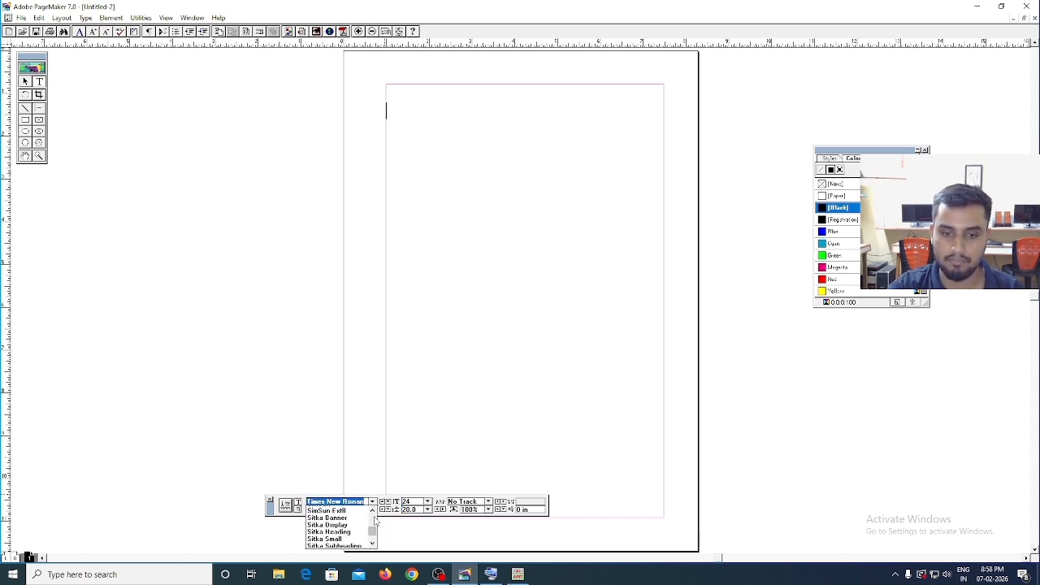
scroll(375, 521, "up", 15)
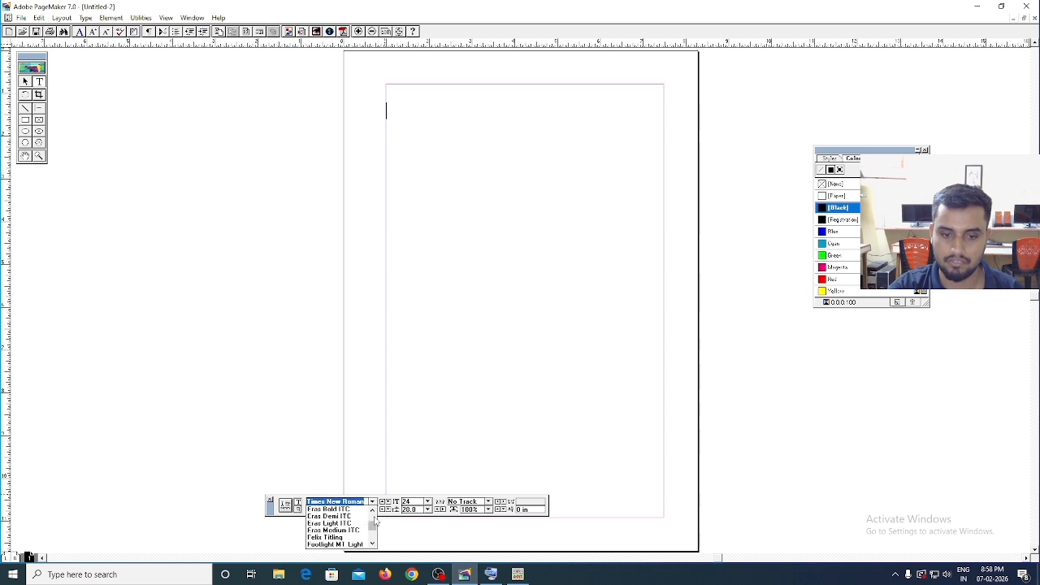
scroll(375, 521, "up", 5)
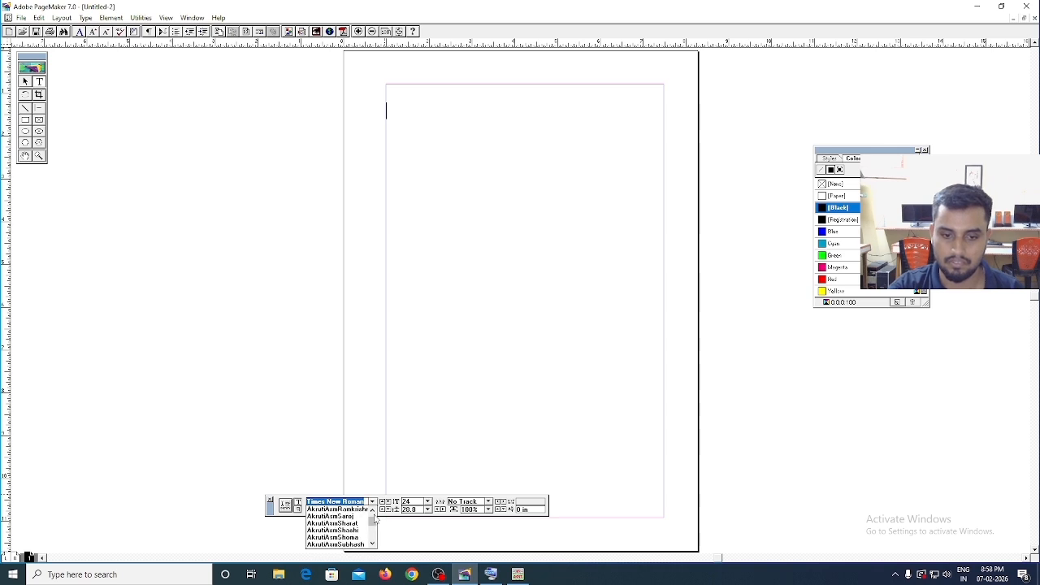
left_click(374, 542)
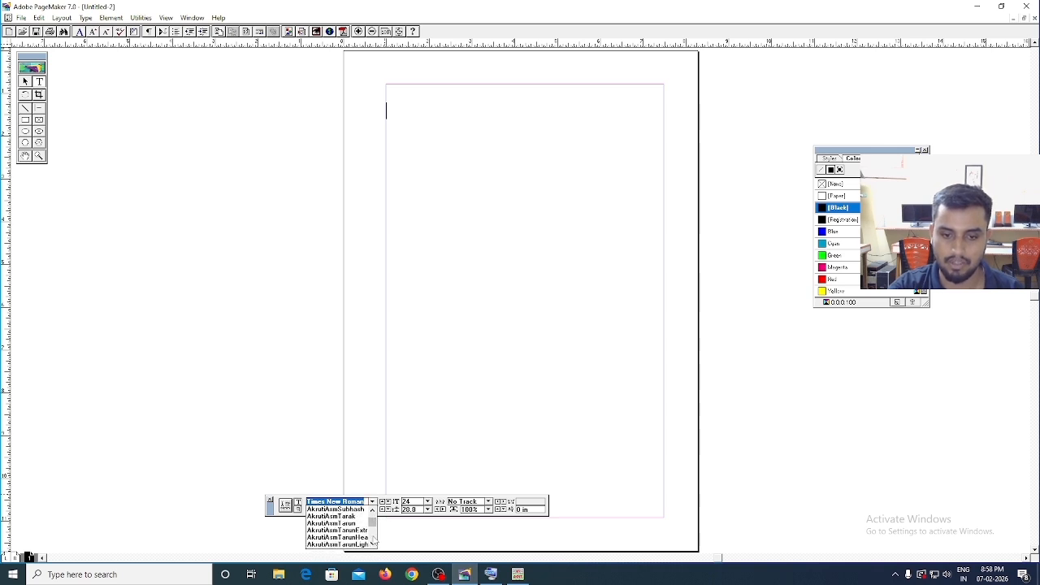
scroll(373, 514, "up", 5)
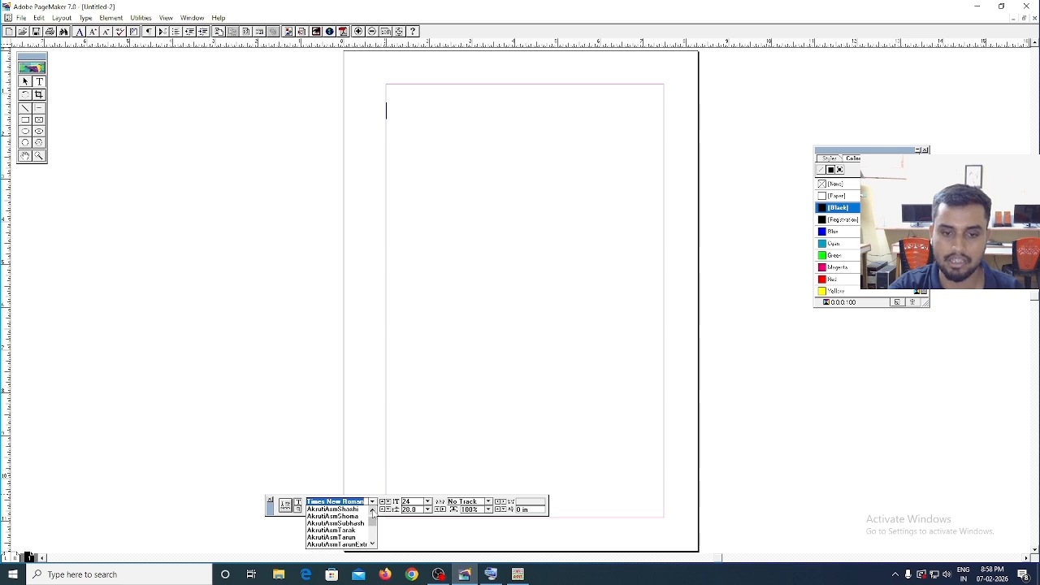
left_click(372, 510)
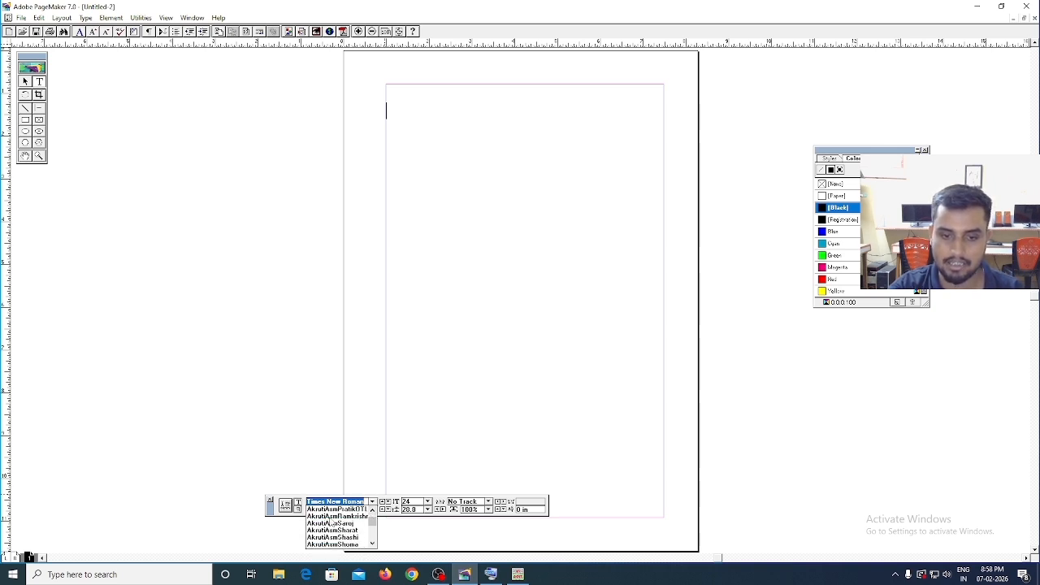
left_click_drag(373, 510, 372, 510)
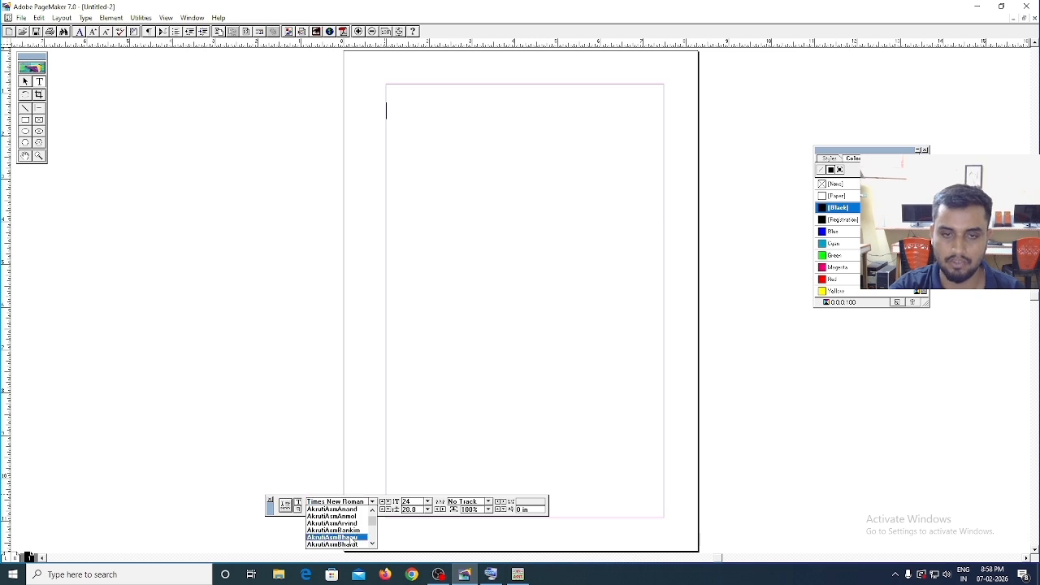
left_click(353, 537)
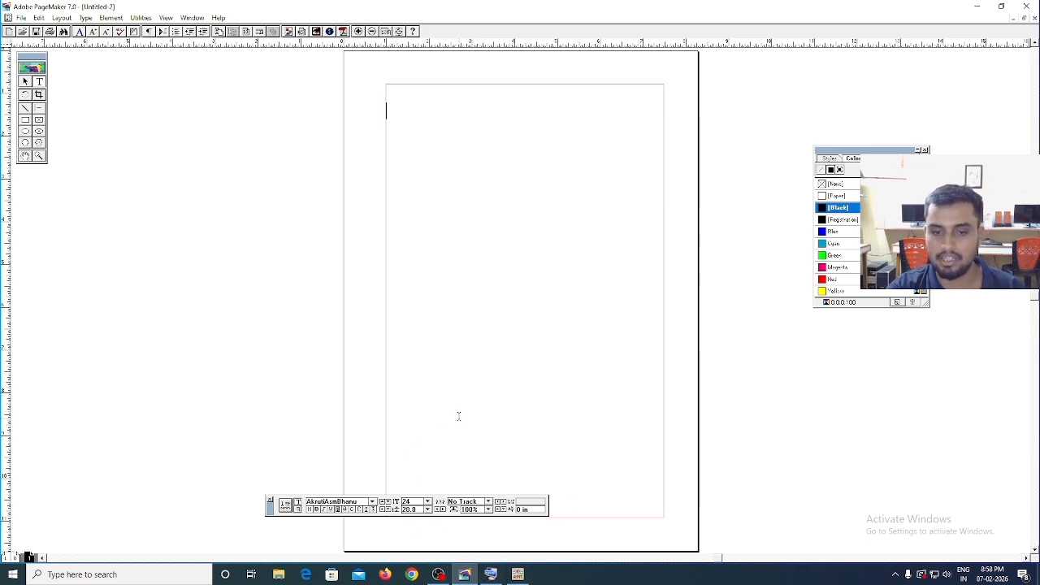
- Turn on Scroll Lock with the Windows On-Screen Keyboard and minimise the keyboard
left_click(491, 574)
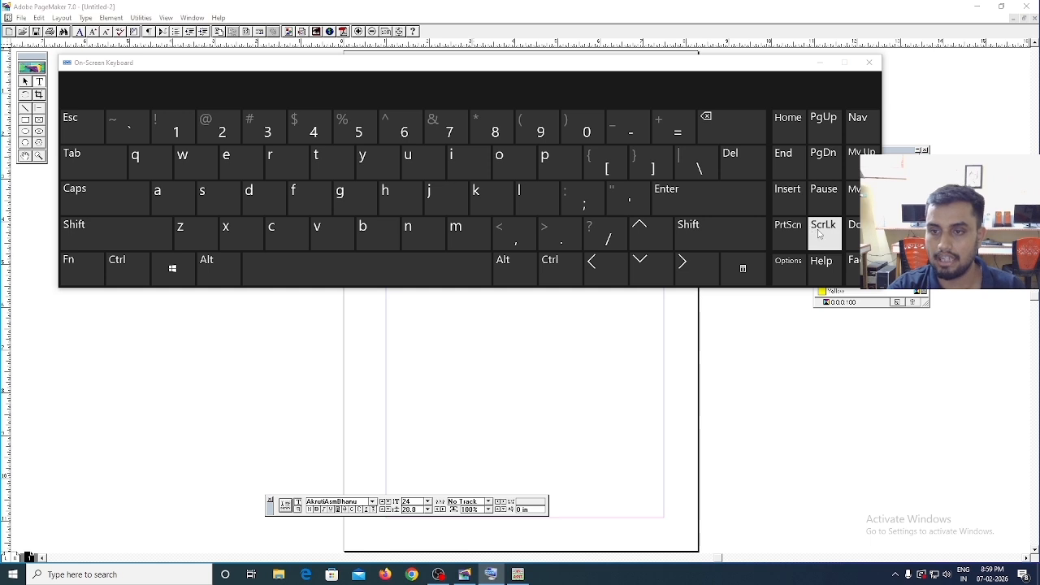
left_click(825, 235)
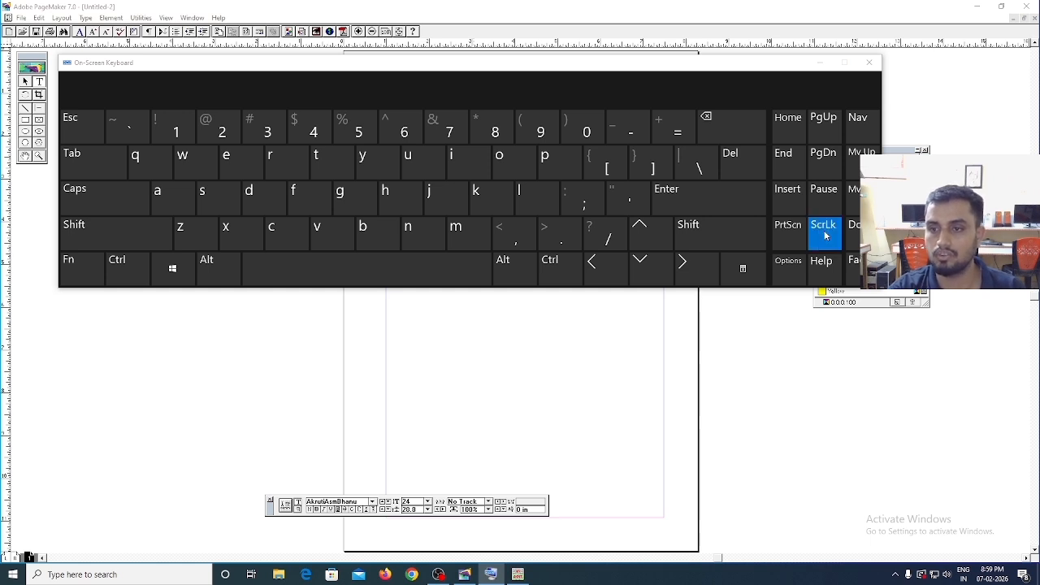
left_click(821, 62)
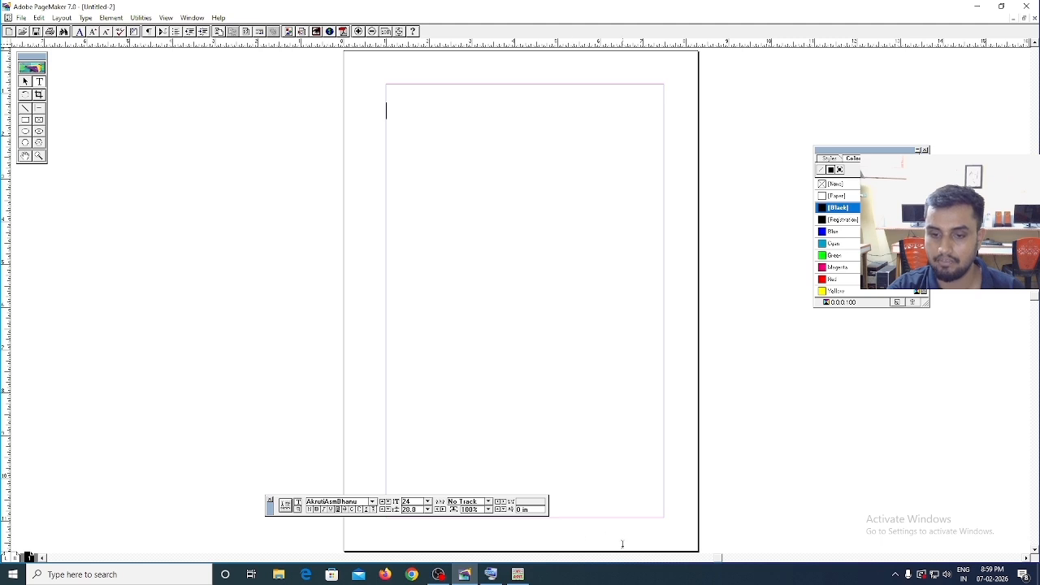
left_click(491, 574)
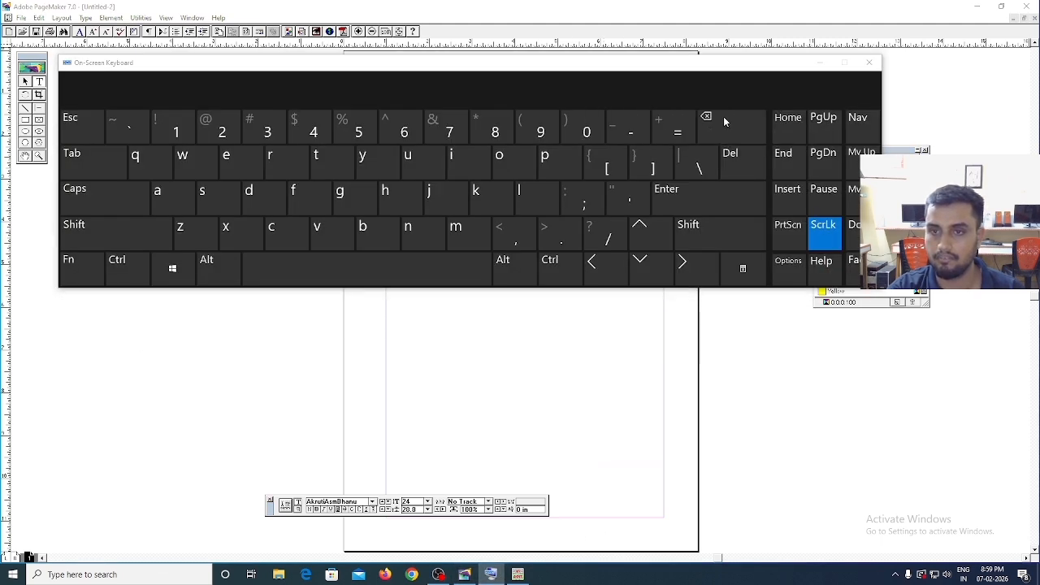
left_click(821, 62)
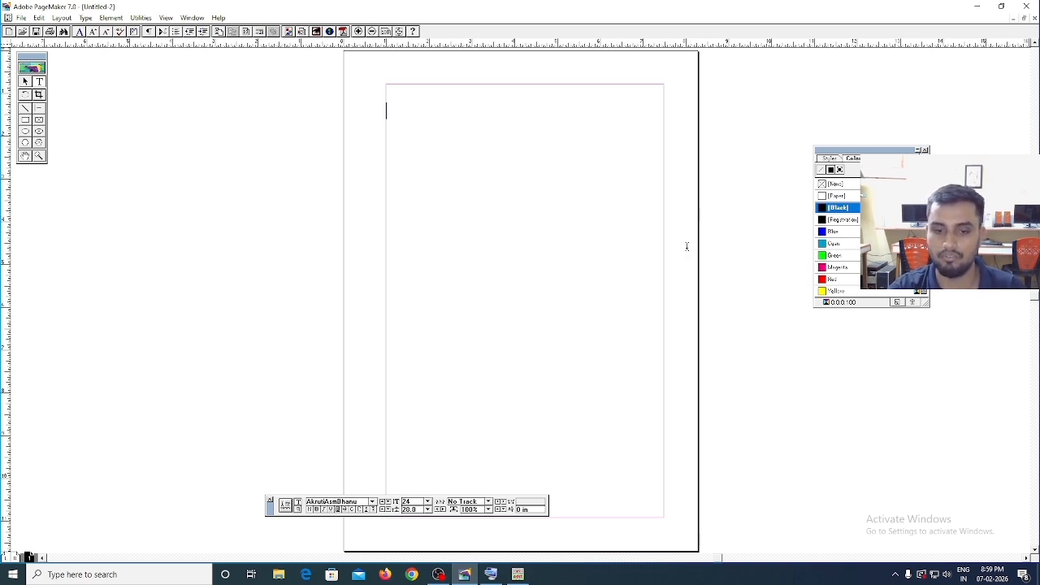
- Enter the Assamese letters "ক খ গ ঘ" at the top margin of the page and start a new line
left_click(386, 113)
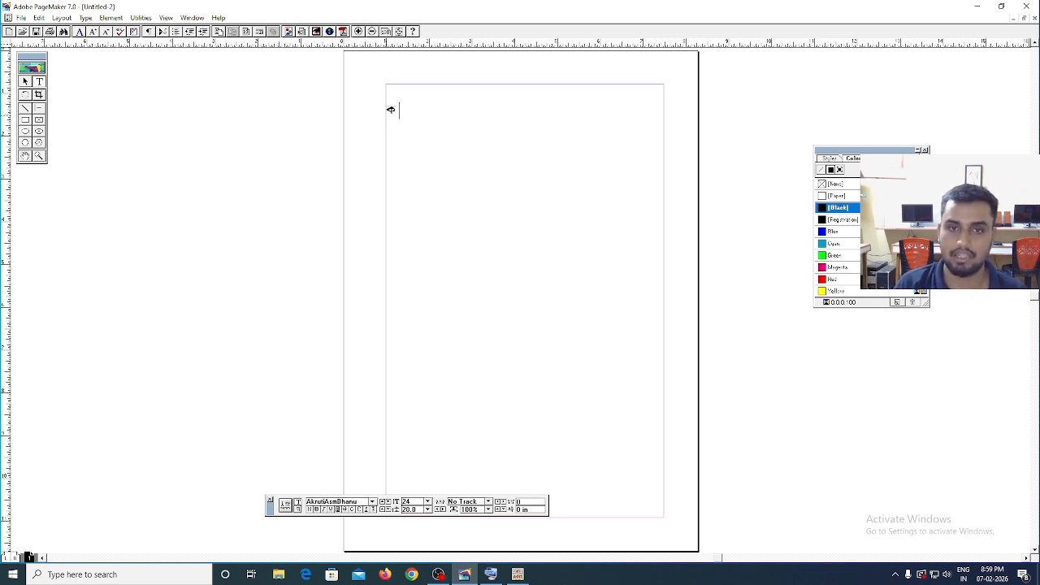
type("k K")
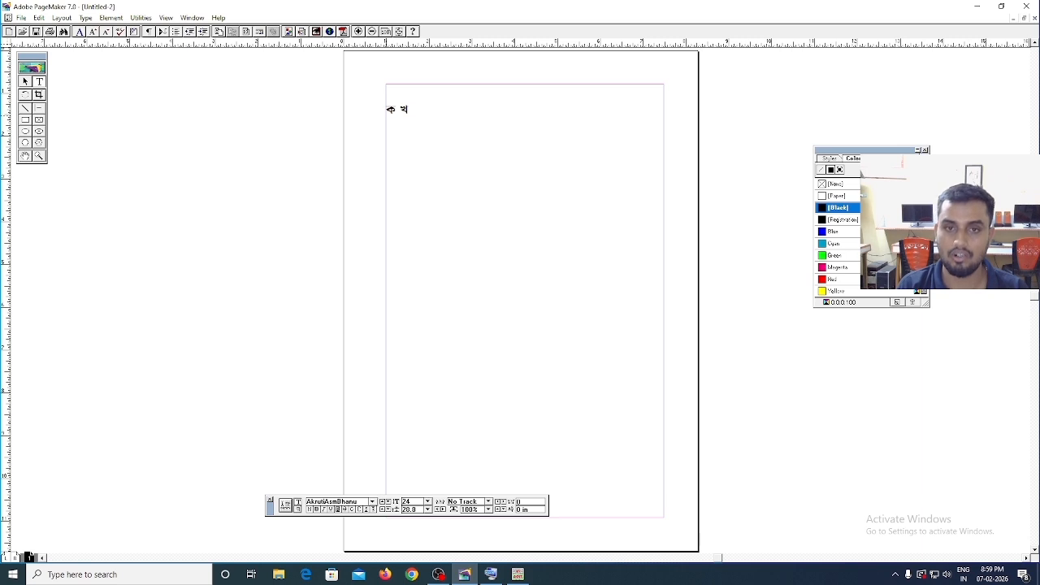
type(" g G")
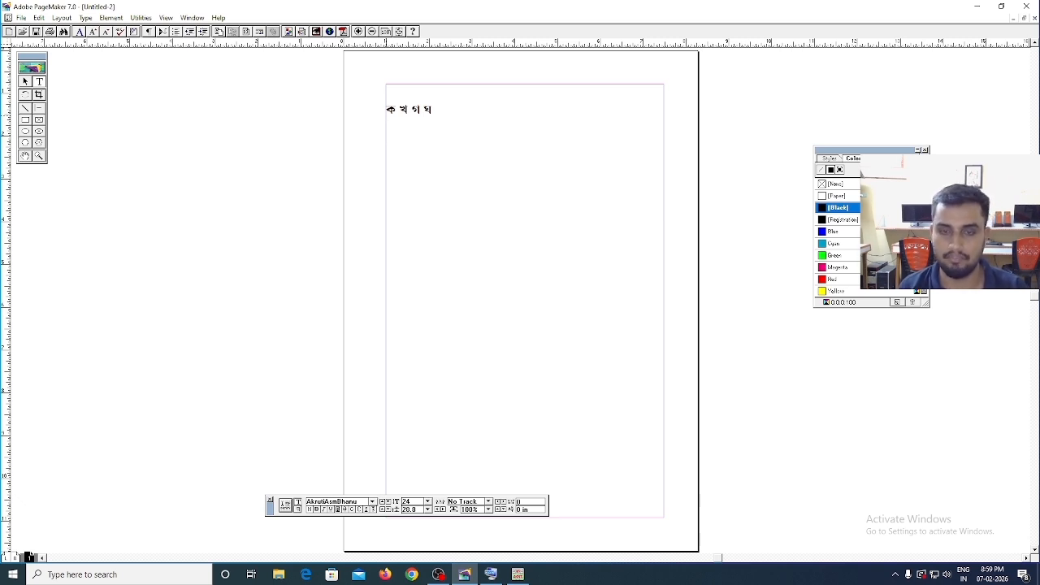
key("Return")
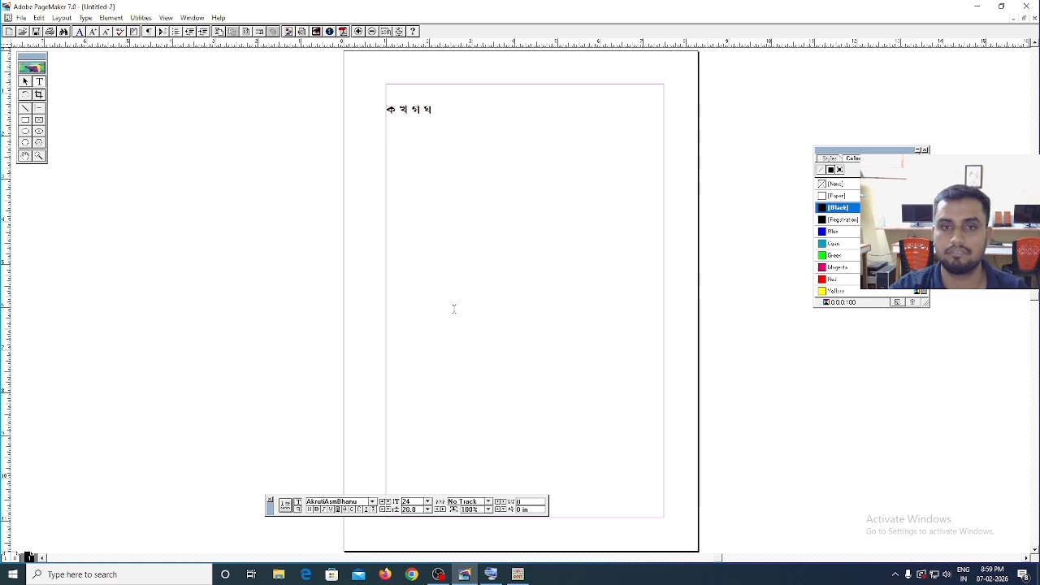
left_click(439, 574)
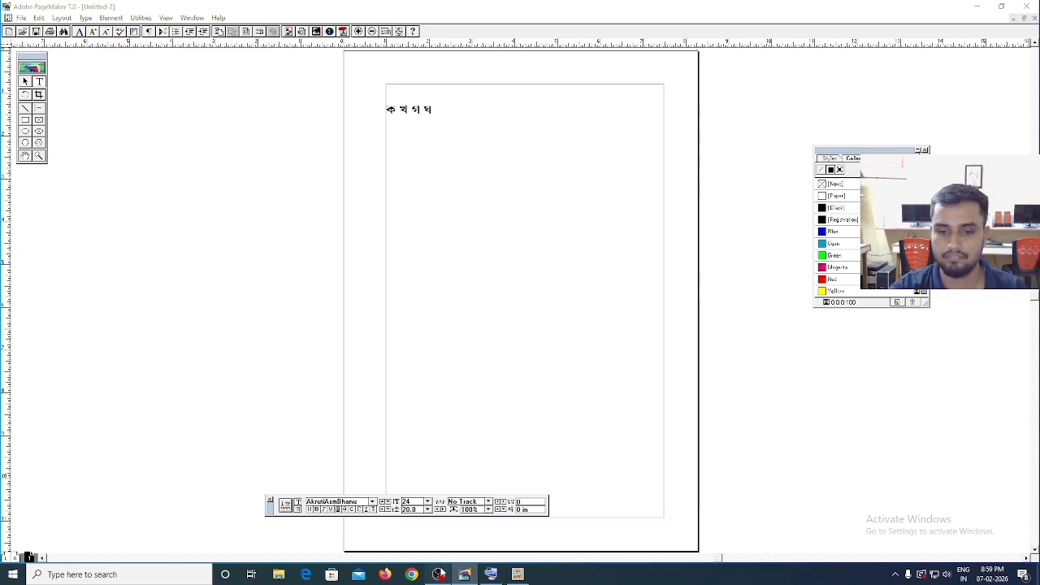